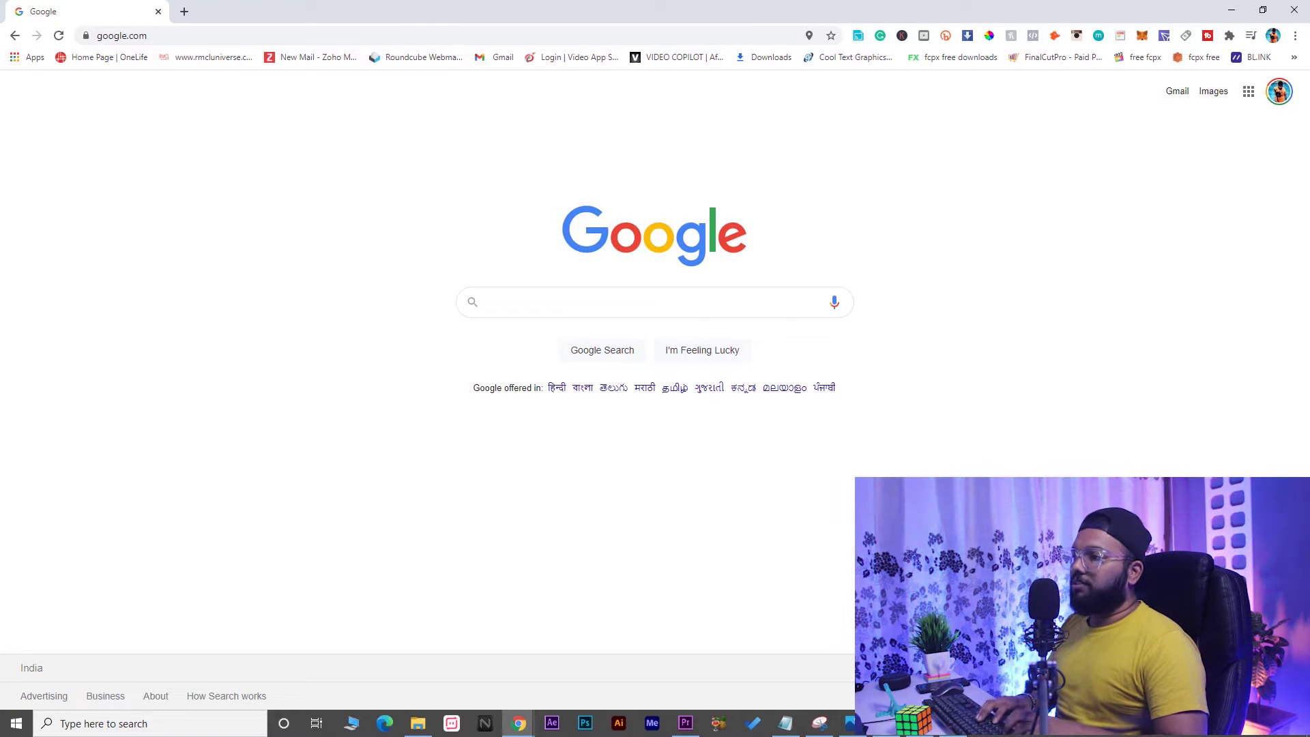
Search Google for 'canva' and open the Canva website
{"action": "left_click", "coordinate": [617, 313]}
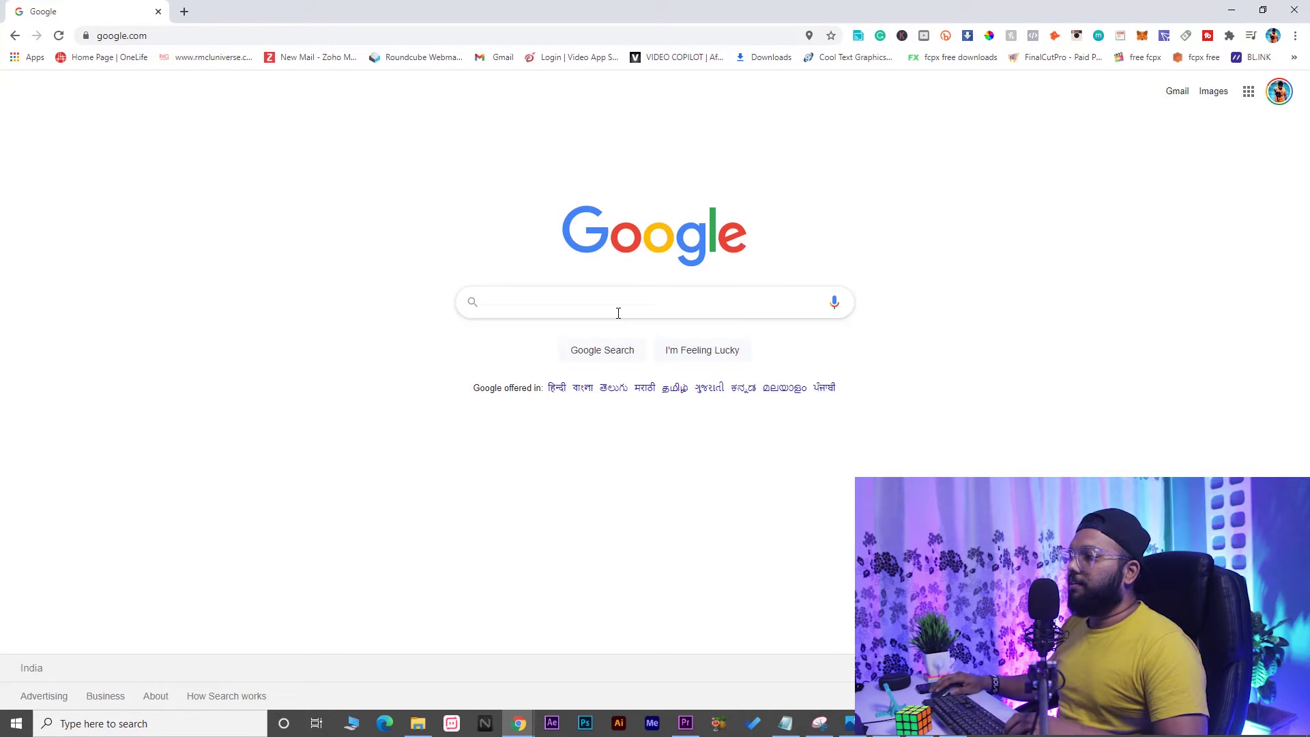
{"action": "type", "text": "ca"}
{"action": "left_click", "coordinate": [526, 352]}
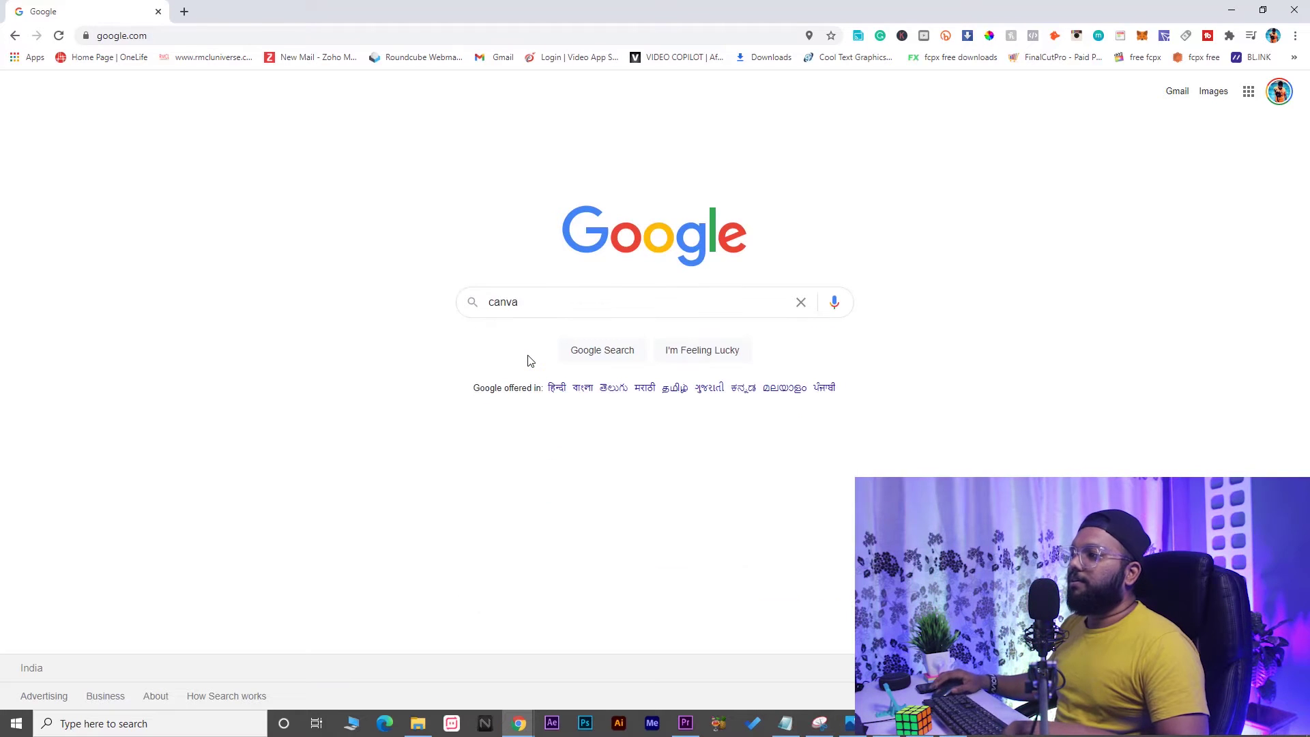
{"action": "left_click", "coordinate": [174, 209]}
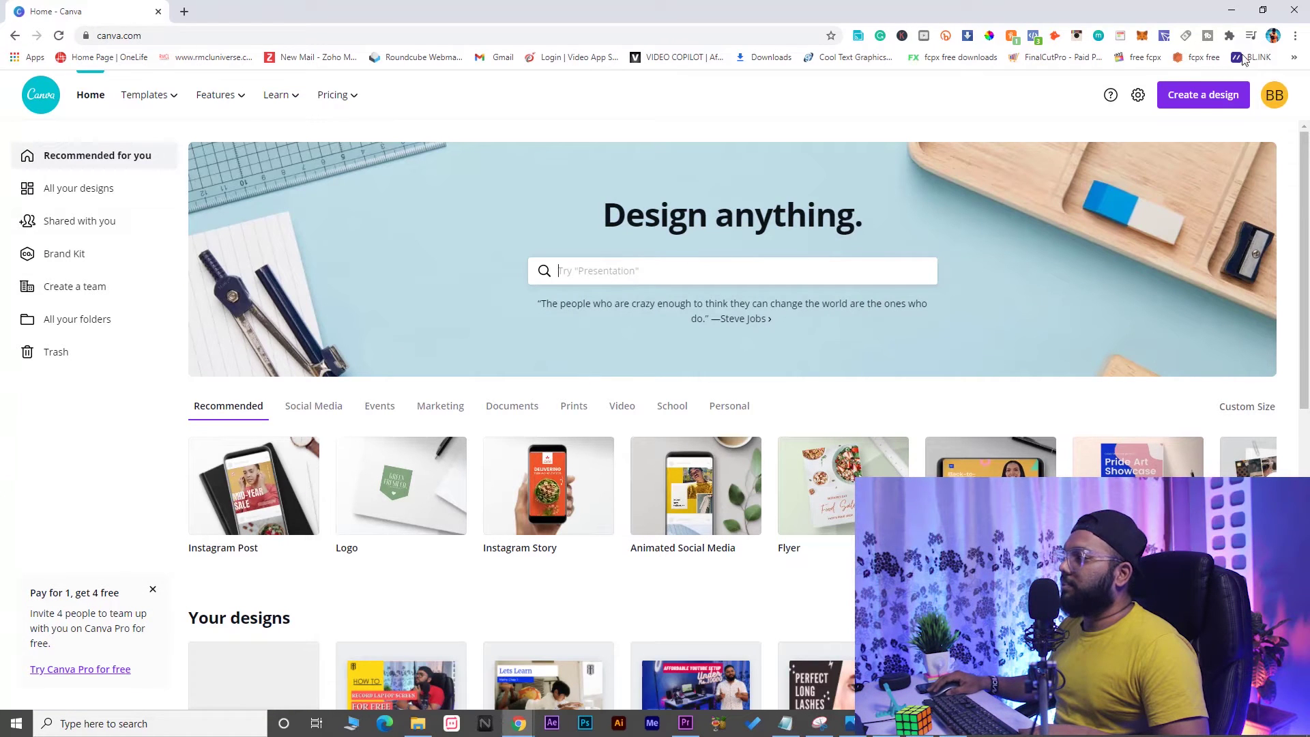
Create a custom-size Canva design of 1000 × 1000 px
{"action": "left_click", "coordinate": [1221, 100]}
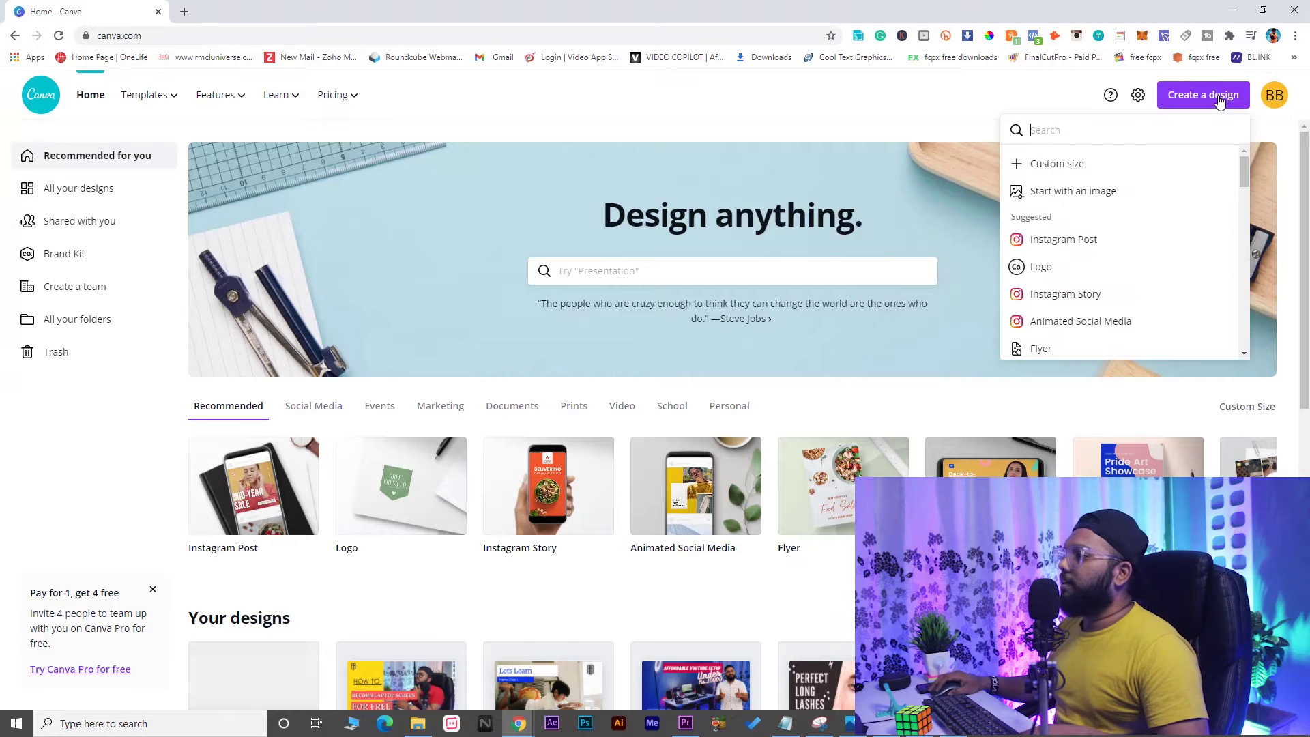
{"action": "left_click", "coordinate": [1088, 167]}
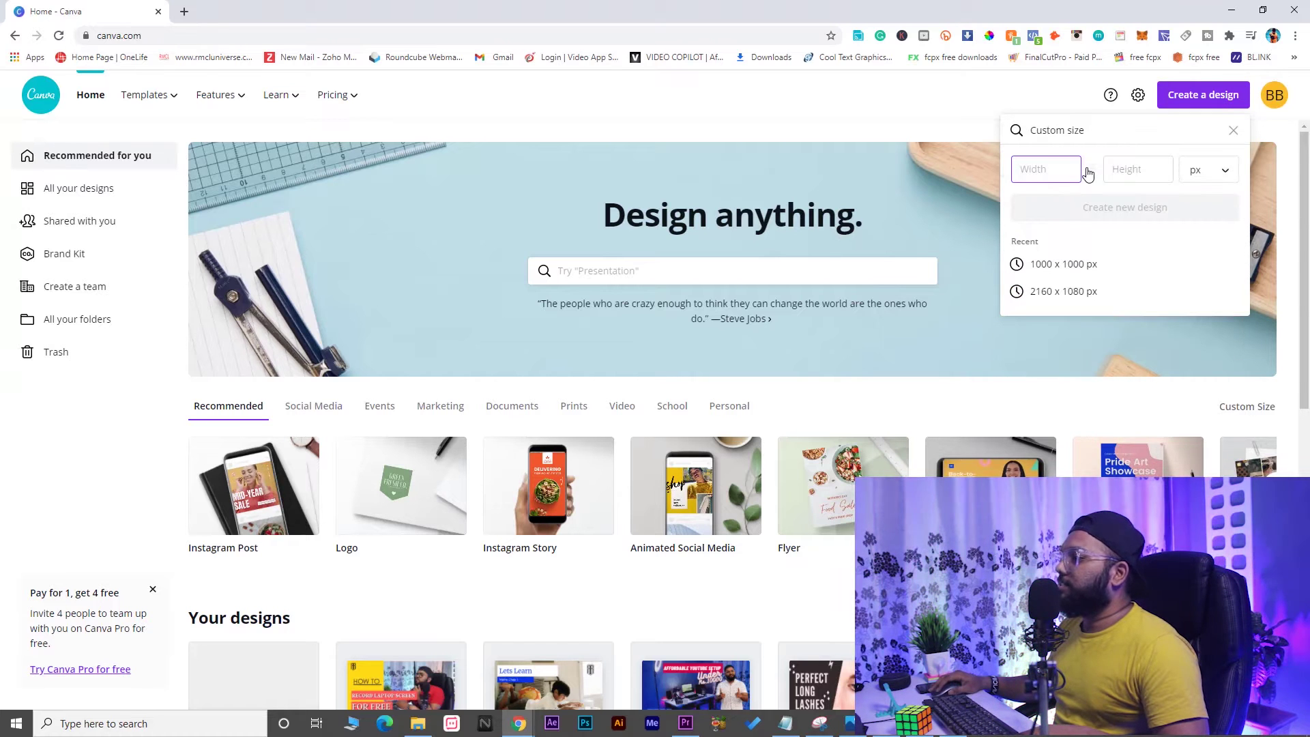
{"action": "type", "text": "1000"}
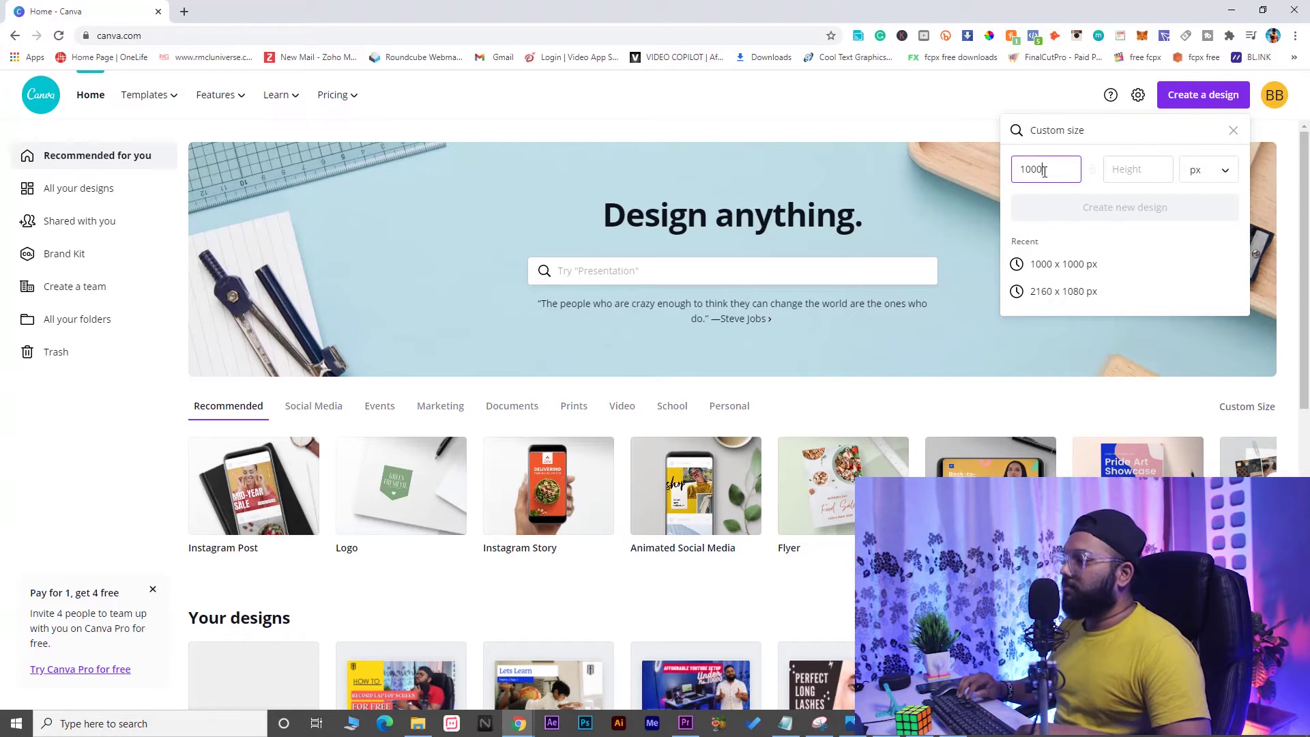
{"action": "key", "text": "Tab"}
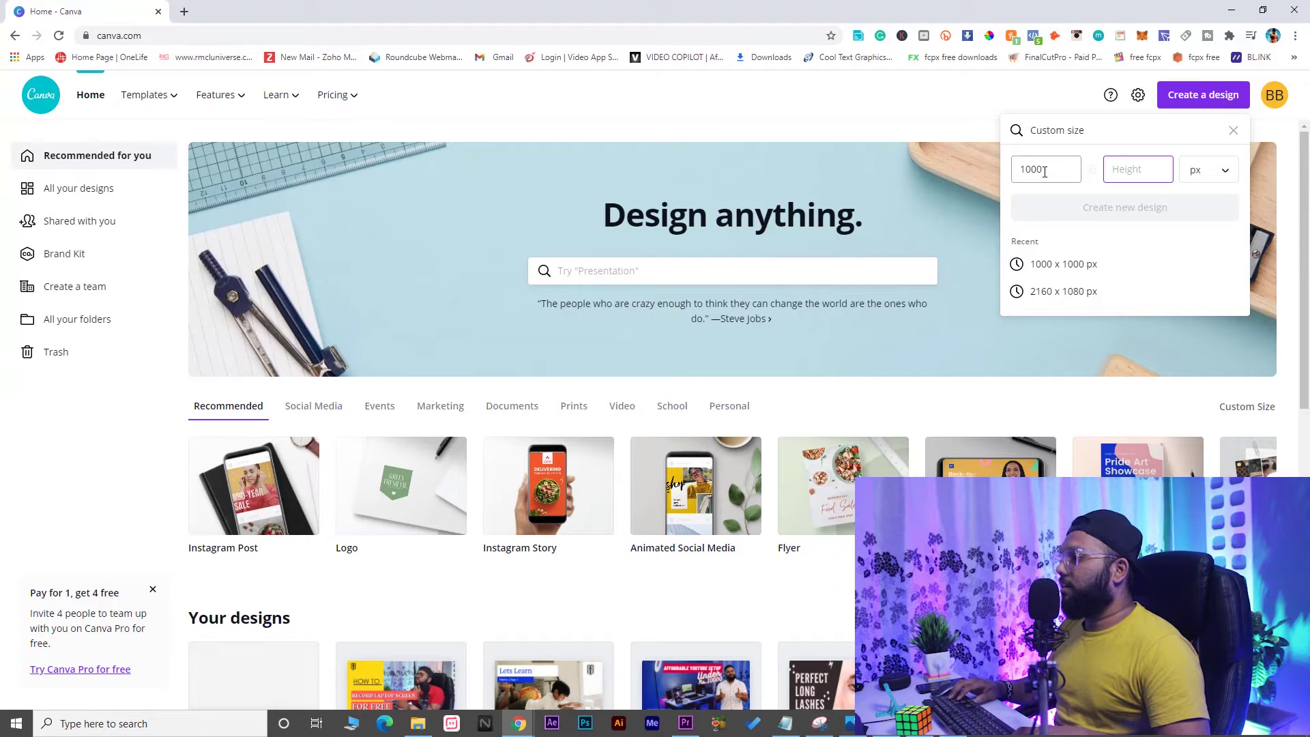
{"action": "type", "text": "1000"}
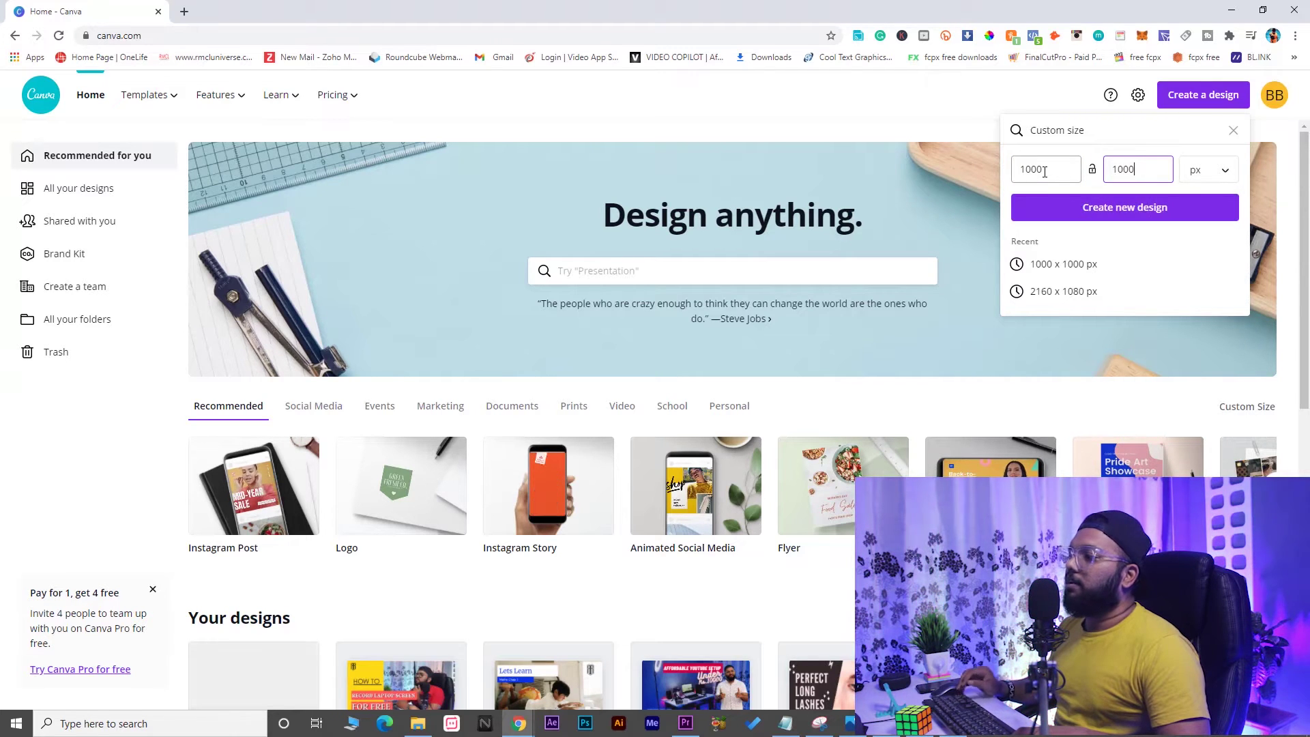
{"action": "key", "text": "Return"}
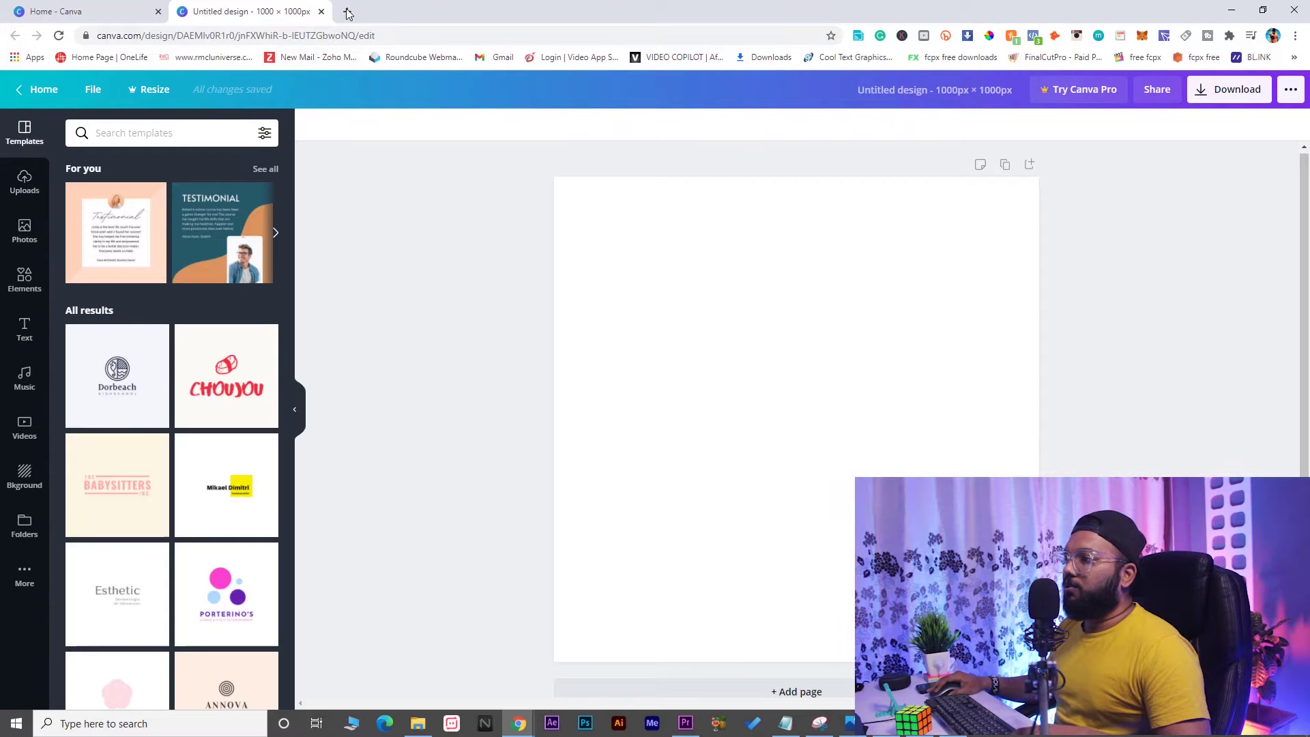
Add the uploaded Among Us image, crop it to the red crewmate, and move it top-left
{"action": "left_click", "coordinate": [25, 183]}
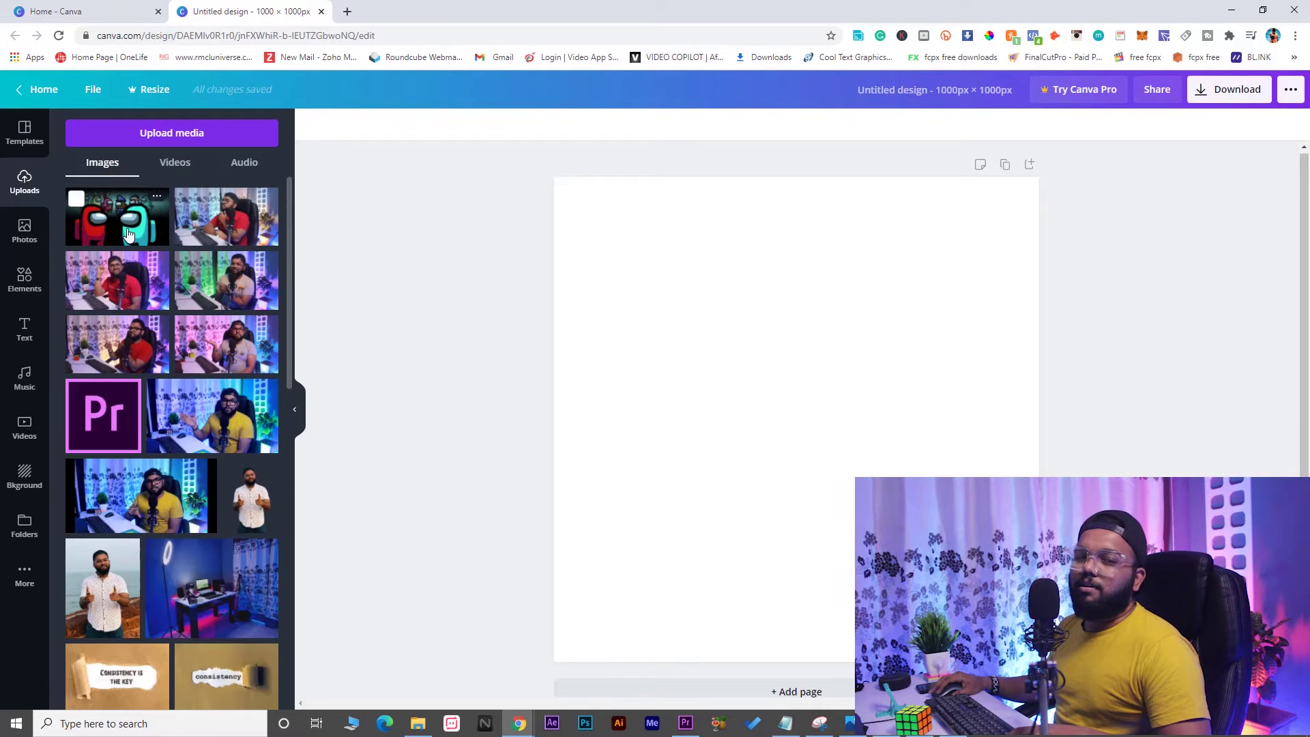
{"action": "left_click", "coordinate": [129, 234]}
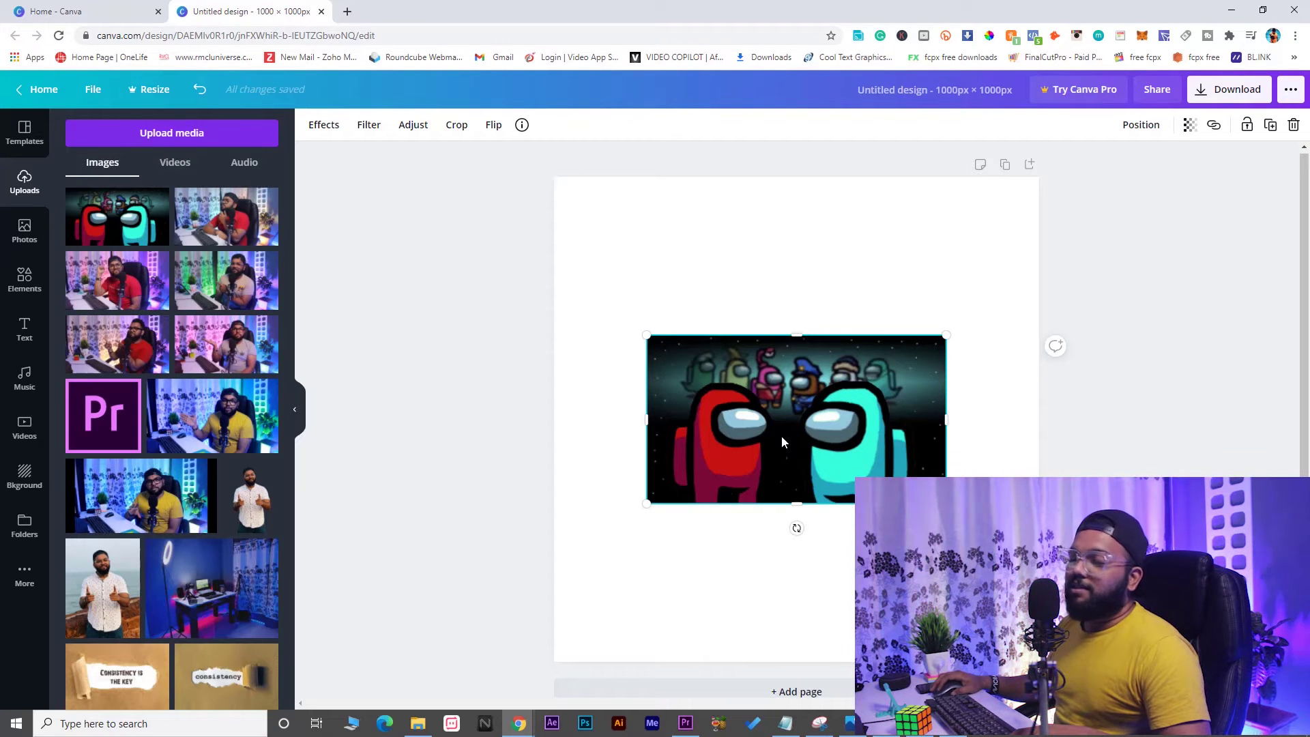
{"action": "left_click", "coordinate": [456, 125]}
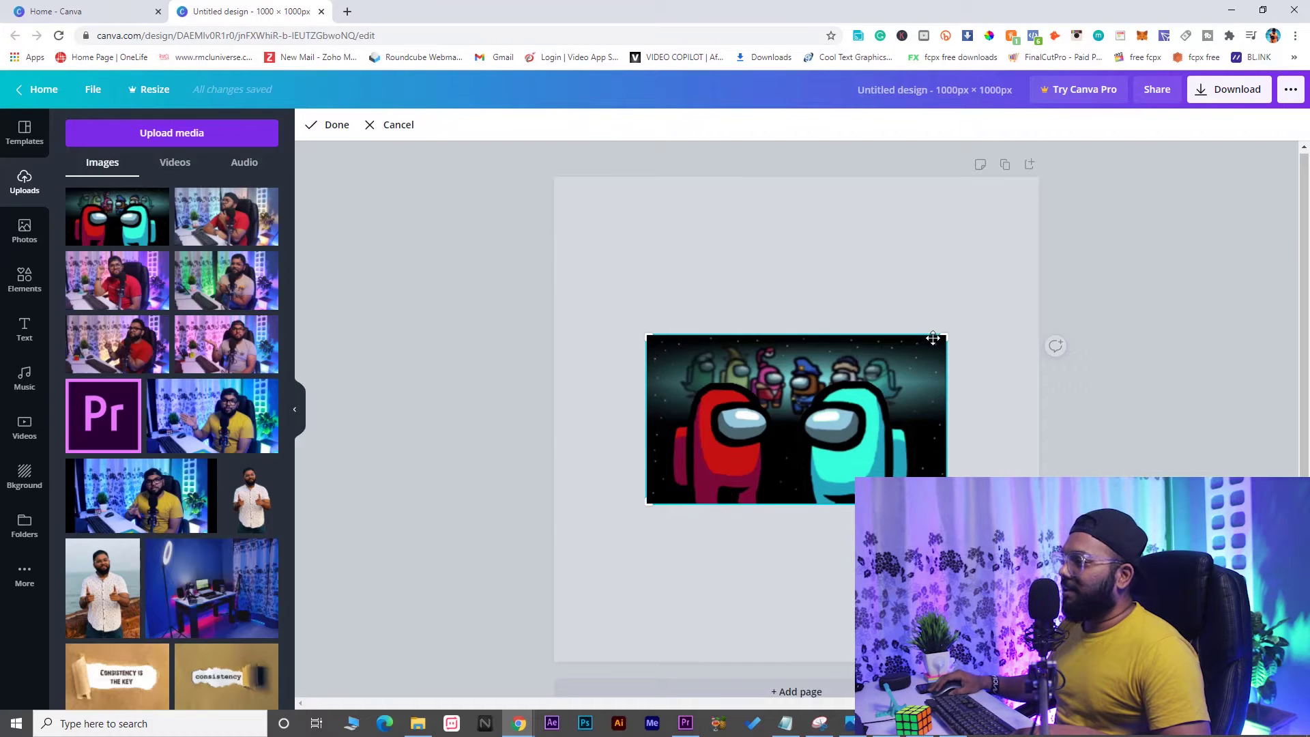
{"action": "left_click_drag", "start_coordinate": [939, 334], "coordinate": [785, 369]}
{"action": "left_click", "coordinate": [331, 125]}
{"action": "left_click_drag", "start_coordinate": [729, 464], "coordinate": [622, 265]}
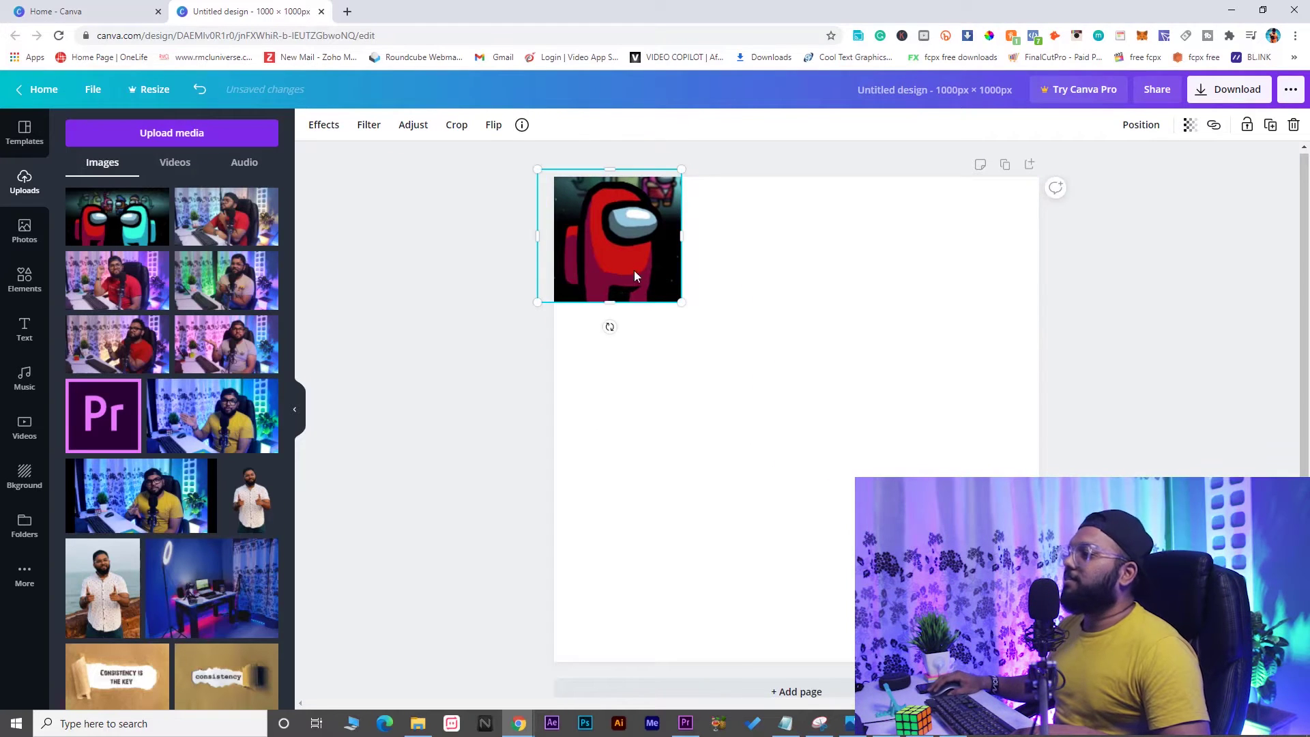
Add a circle shape from Elements, colour it Bright red, and nudge it up the page
{"action": "left_click", "coordinate": [1175, 374]}
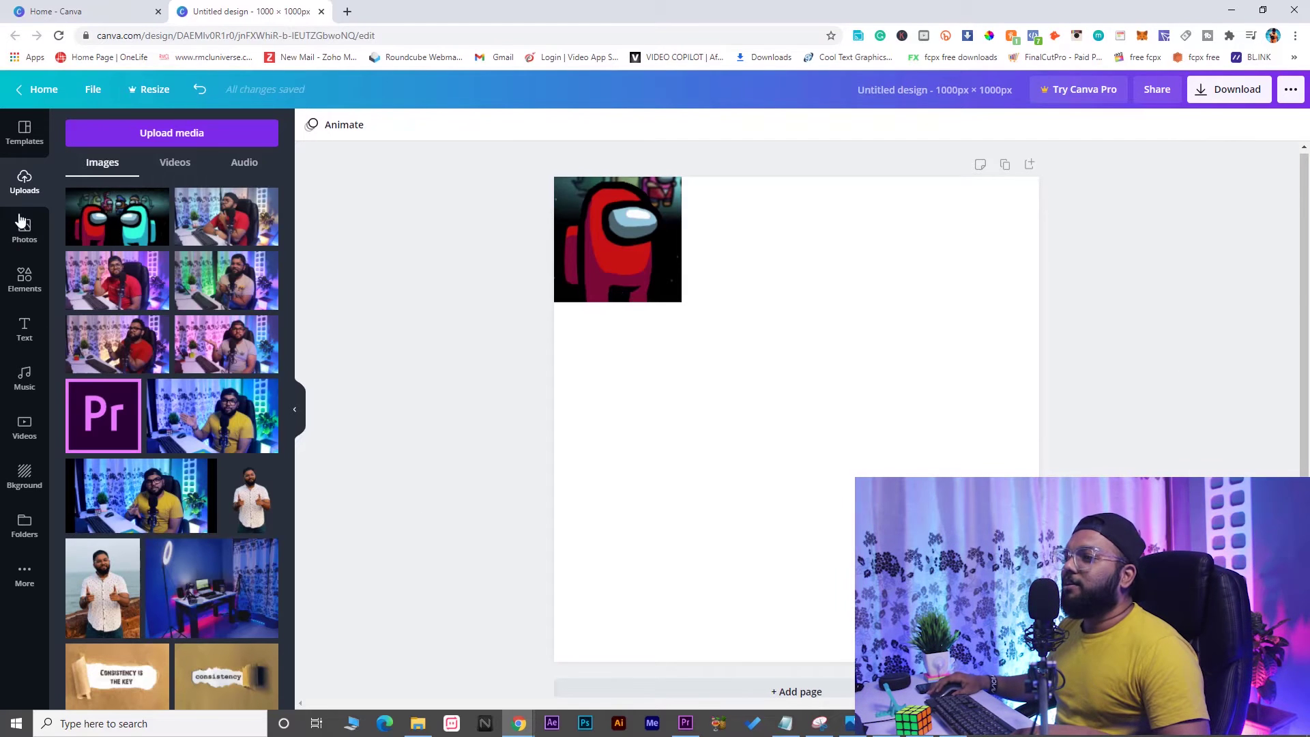
{"action": "left_click", "coordinate": [26, 280]}
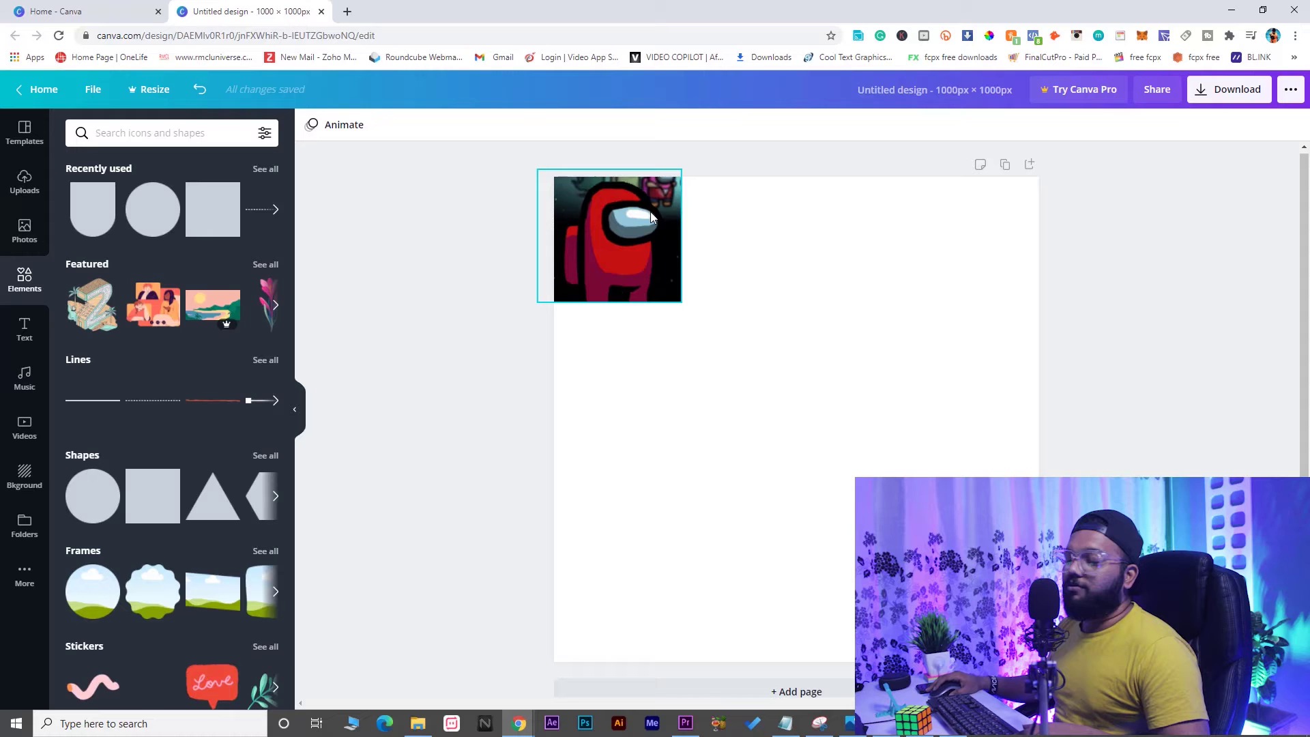
{"action": "left_click", "coordinate": [163, 232]}
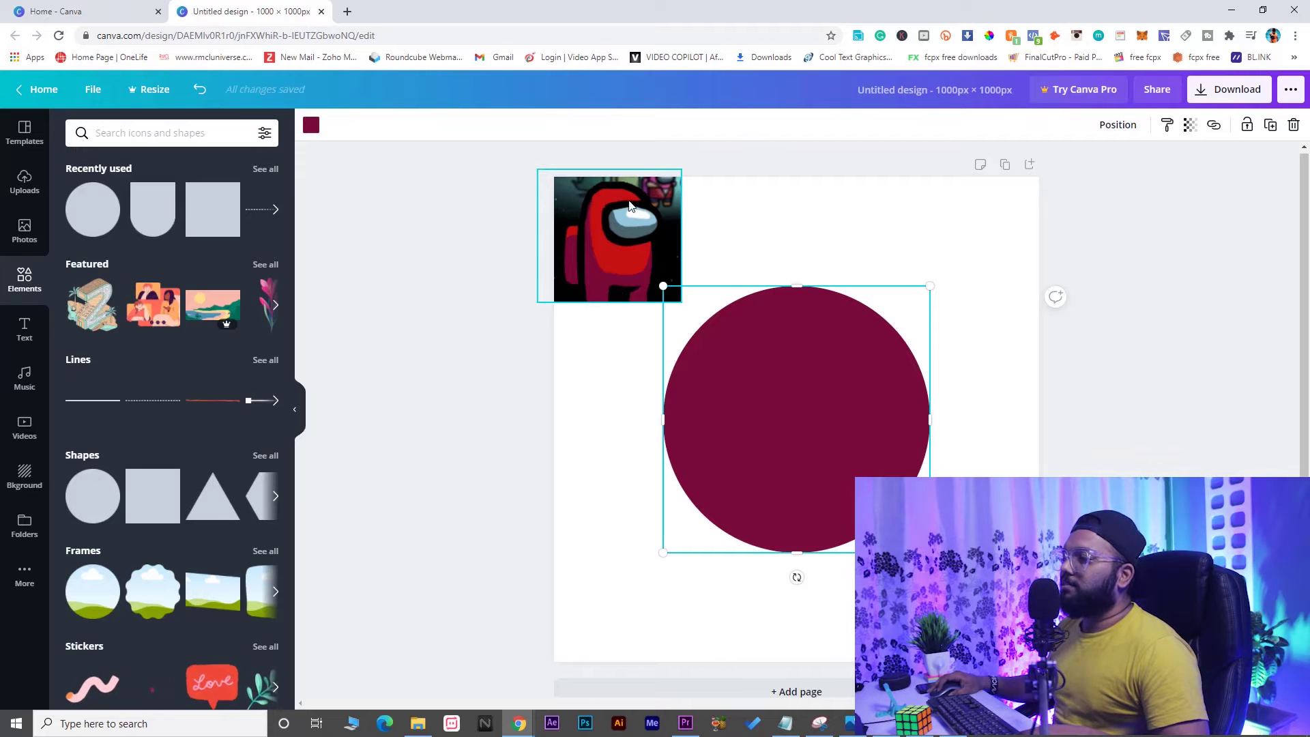
{"action": "left_click", "coordinate": [311, 125]}
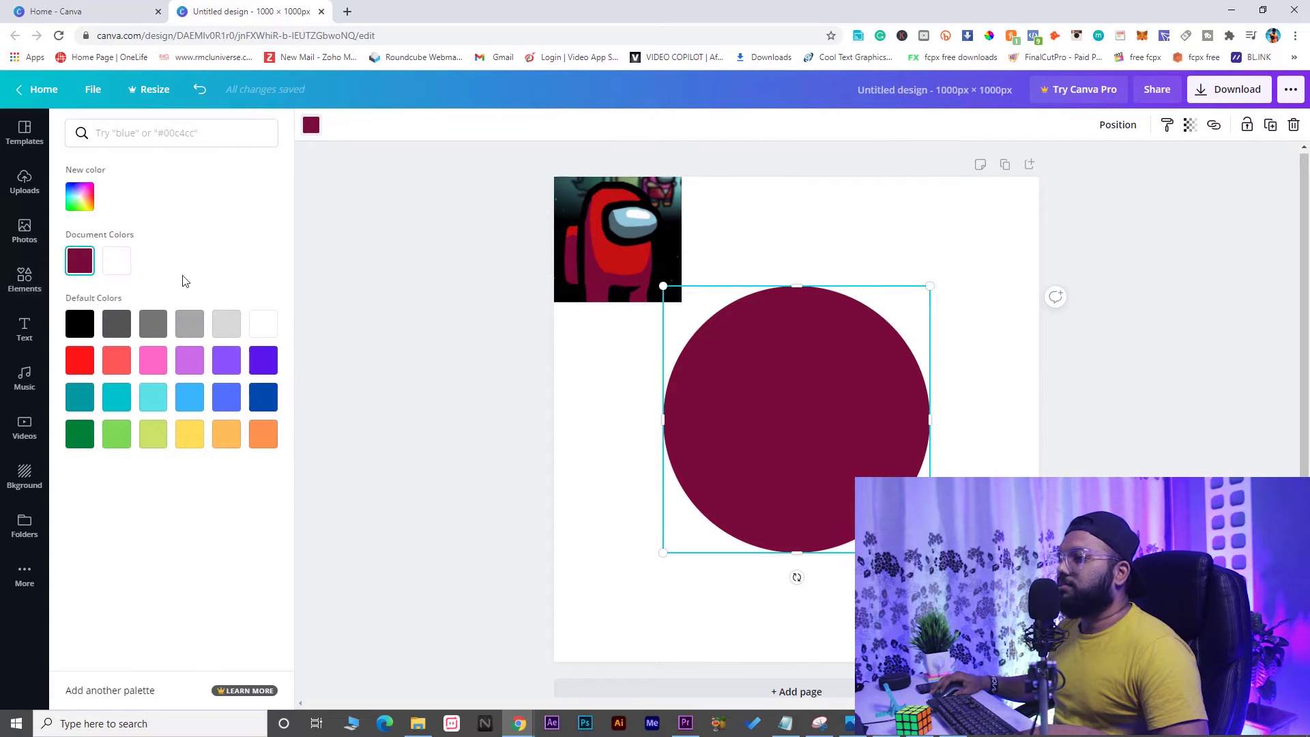
{"action": "left_click", "coordinate": [79, 367]}
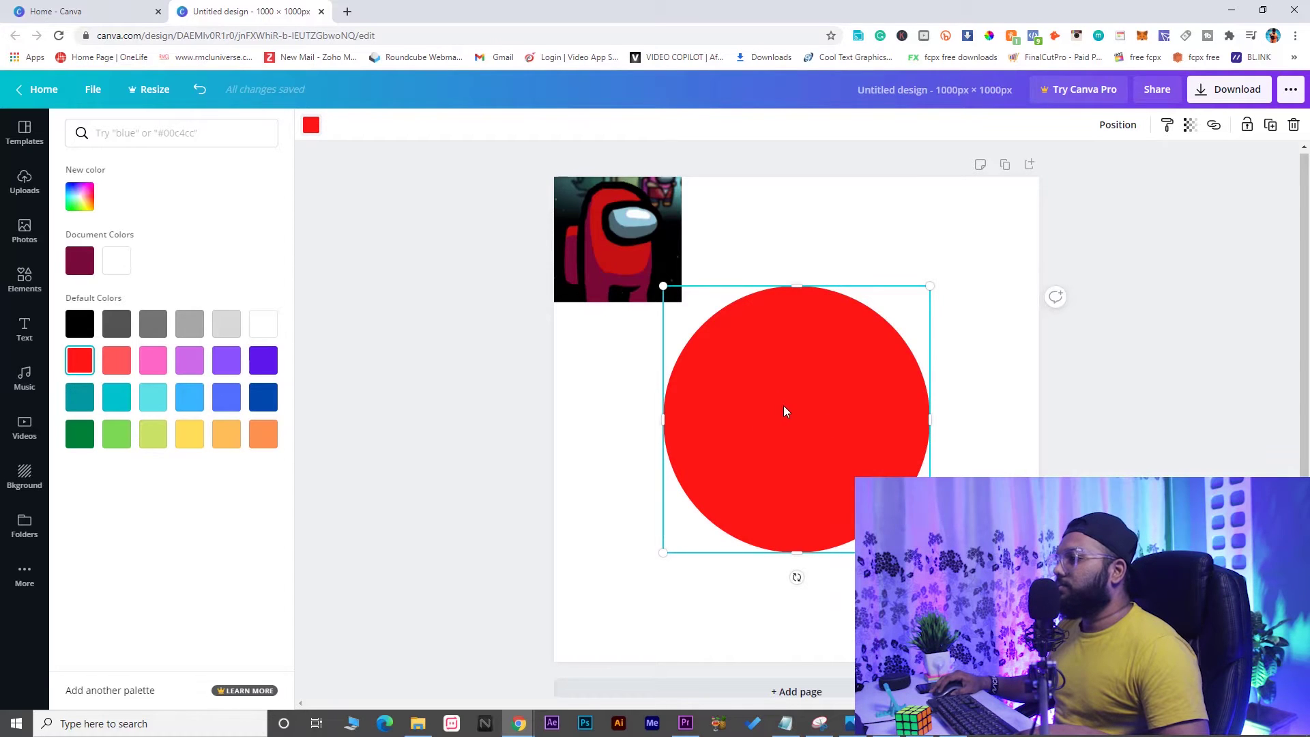
{"action": "mouse_move", "coordinate": [783, 408]}
{"action": "left_mouse_down"}
{"action": "mouse_move", "coordinate": [729, 297]}
{"action": "mouse_move", "coordinate": [793, 390]}
{"action": "left_mouse_up"}
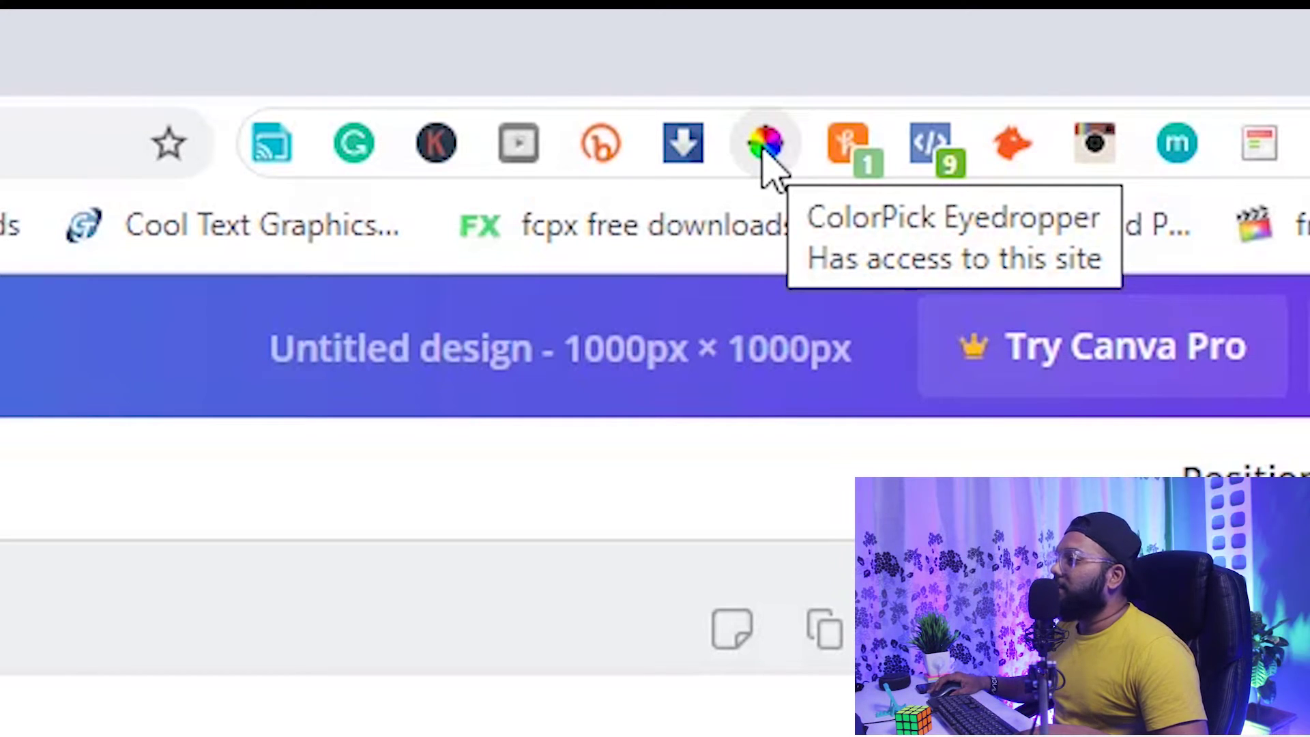
Recolour the circle to the sampled red #C51110 and shrink it to sit below the crewmate
{"action": "left_click", "coordinate": [765, 147]}
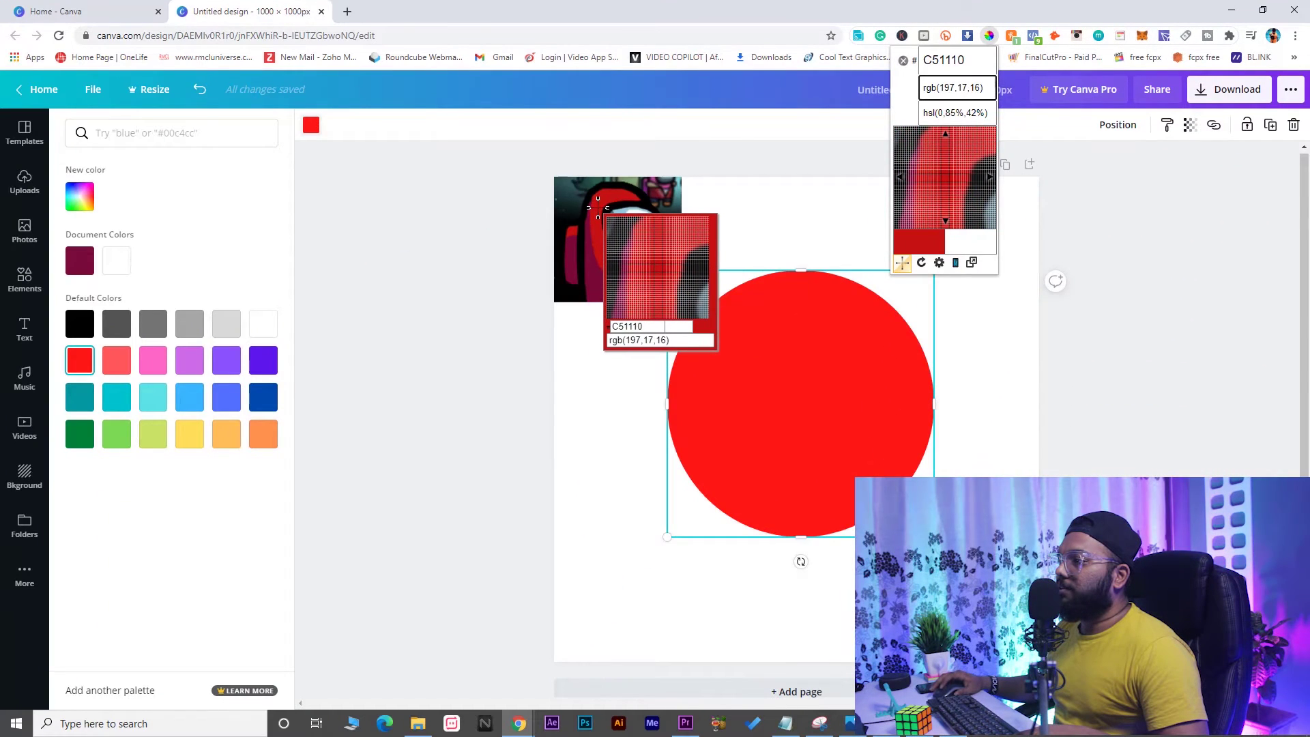
{"action": "left_click", "coordinate": [598, 208]}
{"action": "key", "text": "ctrl+c"}
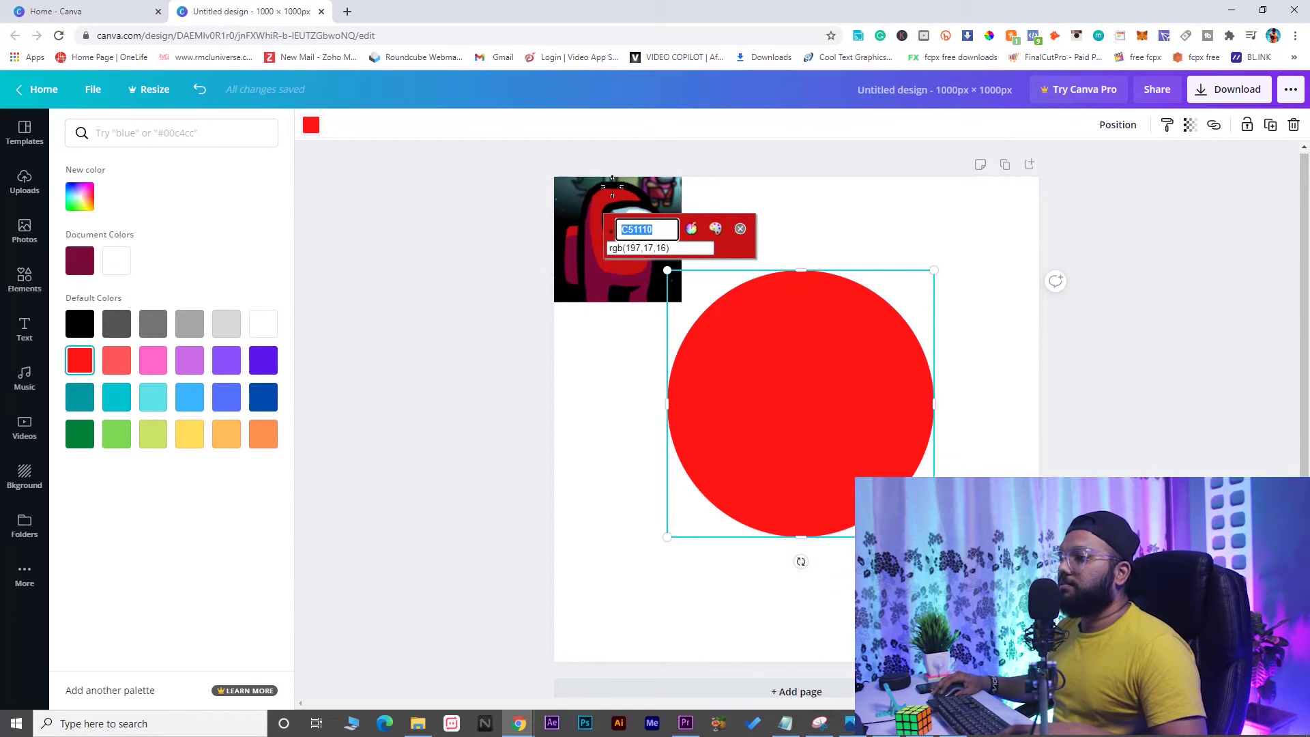
{"action": "left_click", "coordinate": [90, 210]}
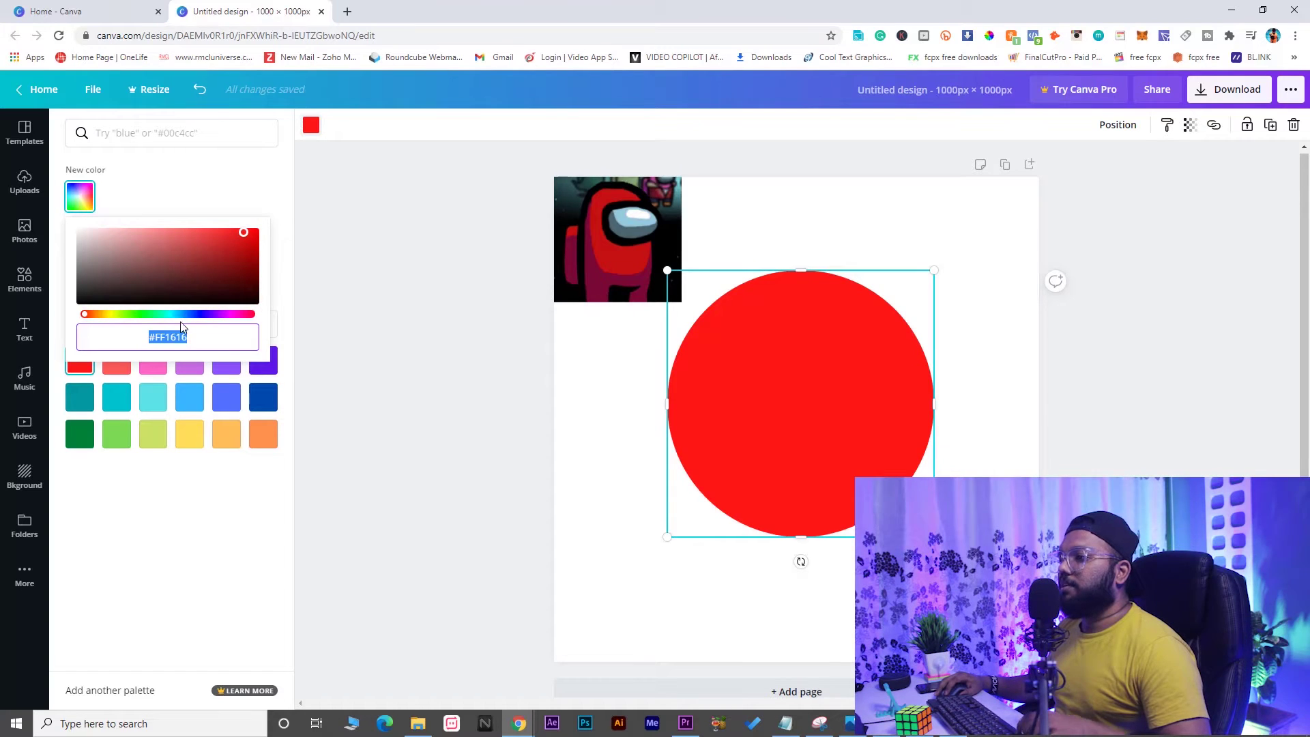
{"action": "key", "text": "ctrl+v"}
{"action": "key", "text": "Return"}
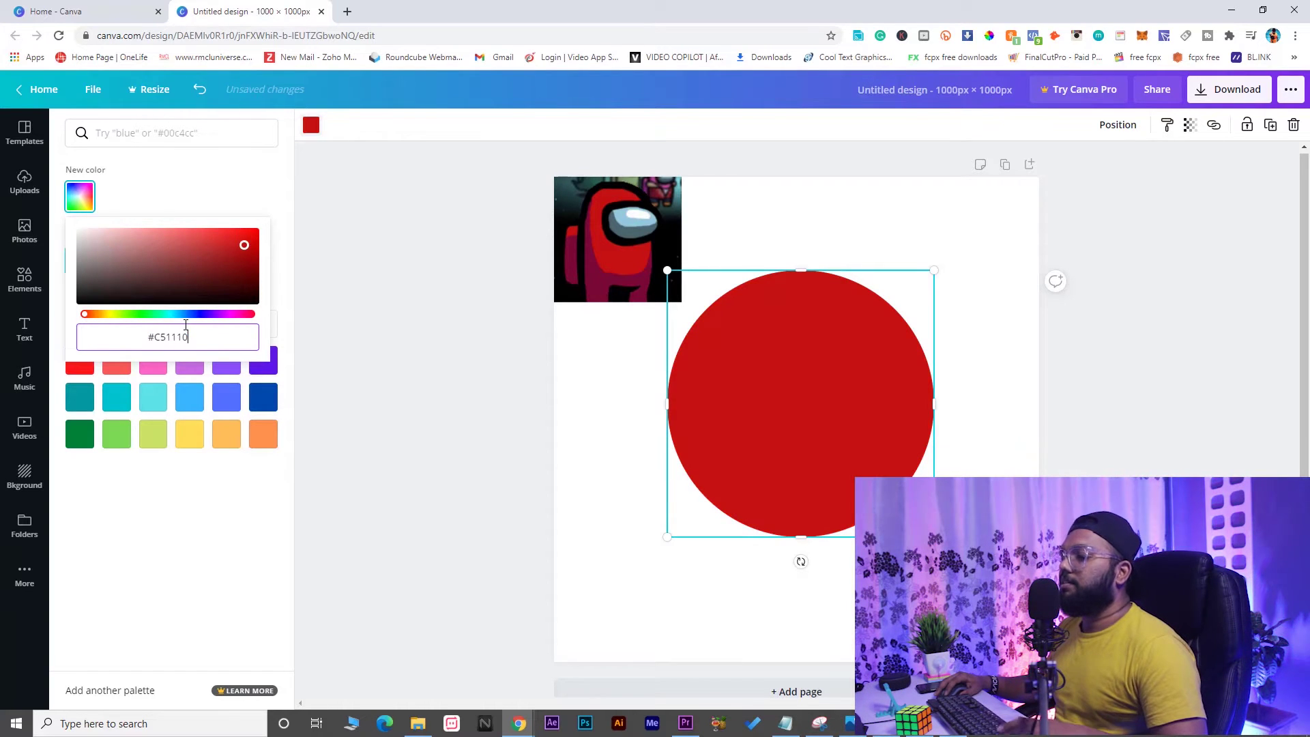
{"action": "left_click", "coordinate": [854, 440]}
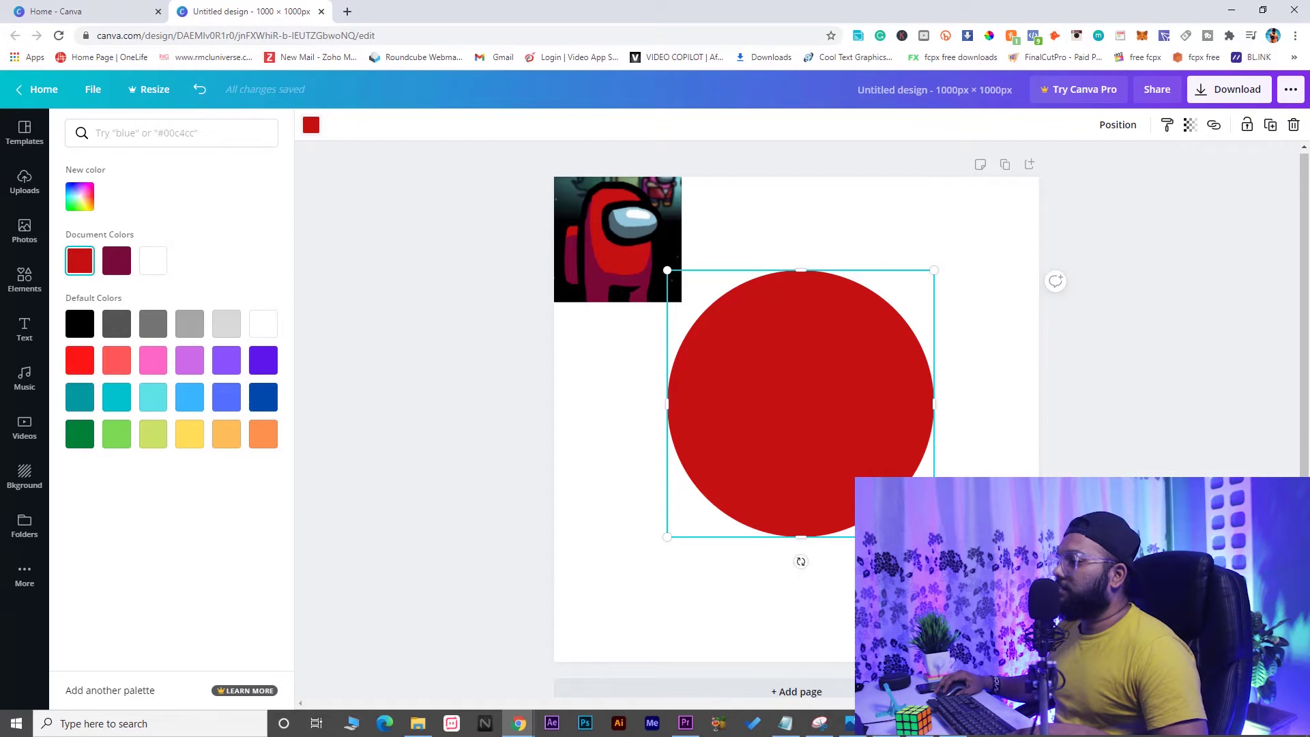
{"action": "left_click_drag", "start_coordinate": [934, 537], "coordinate": [804, 406]}
{"action": "left_click_drag", "start_coordinate": [766, 333], "coordinate": [814, 369]}
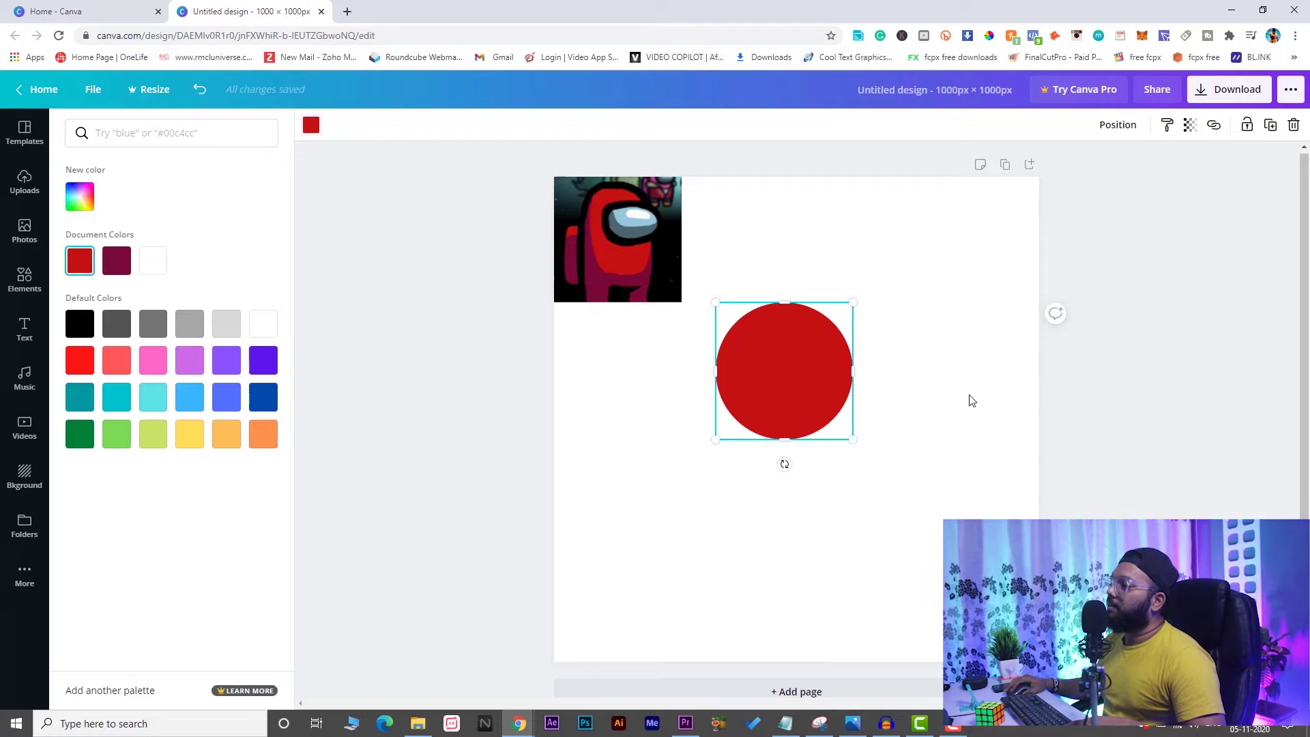
Add a red square and resize it into a rectangle under the circle, forming an arched body
{"action": "key", "text": "Escape"}
{"action": "left_click", "coordinate": [643, 327]}
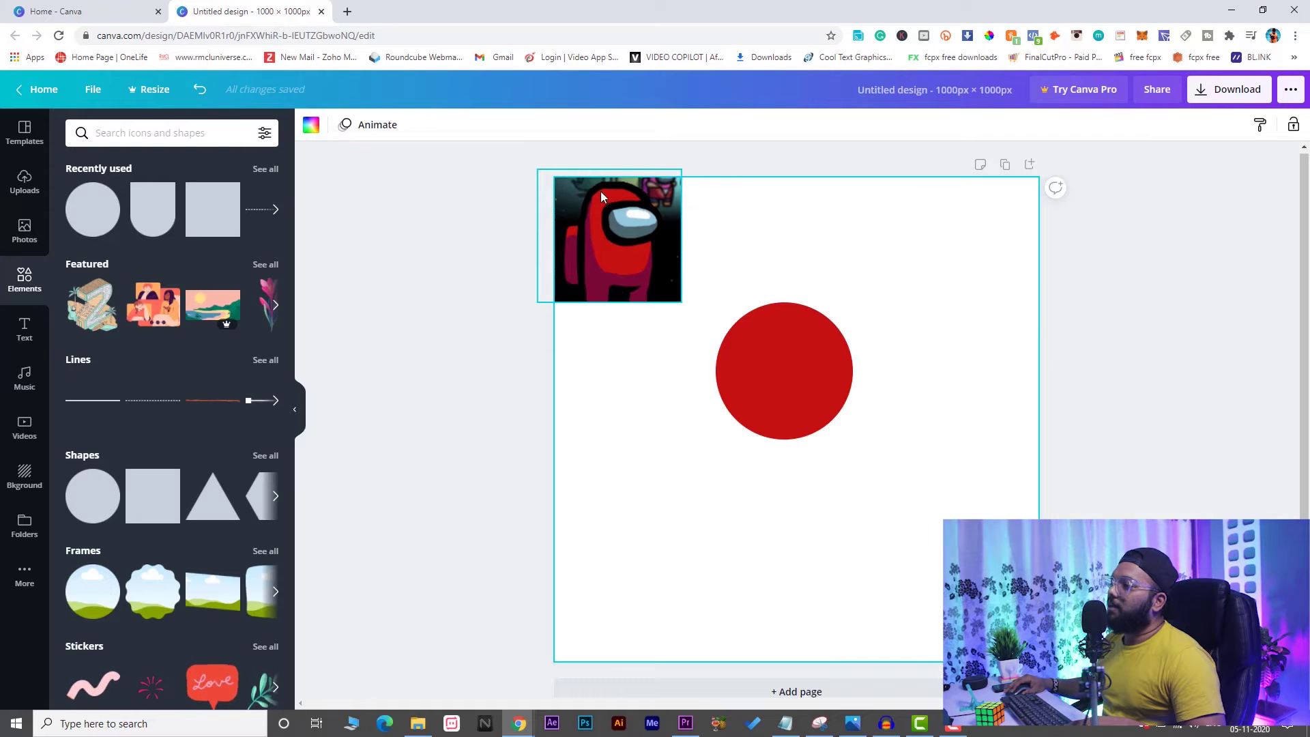
{"action": "left_click", "coordinate": [212, 209]}
{"action": "left_click_drag", "start_coordinate": [930, 420], "coordinate": [852, 420]}
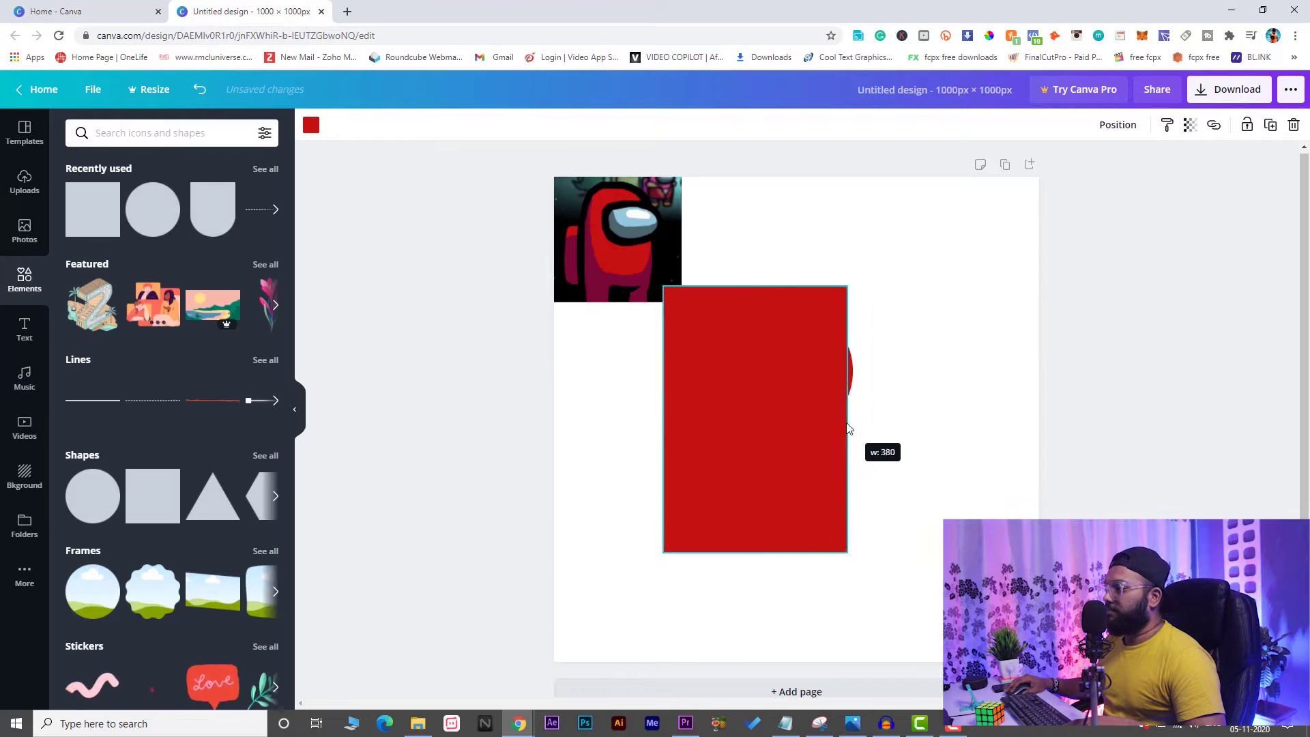
{"action": "left_click_drag", "start_coordinate": [662, 417], "coordinate": [716, 427]}
{"action": "left_click_drag", "start_coordinate": [785, 287], "coordinate": [783, 370]}
{"action": "left_click_drag", "start_coordinate": [787, 552], "coordinate": [789, 542]}
{"action": "left_click", "coordinate": [915, 527]}
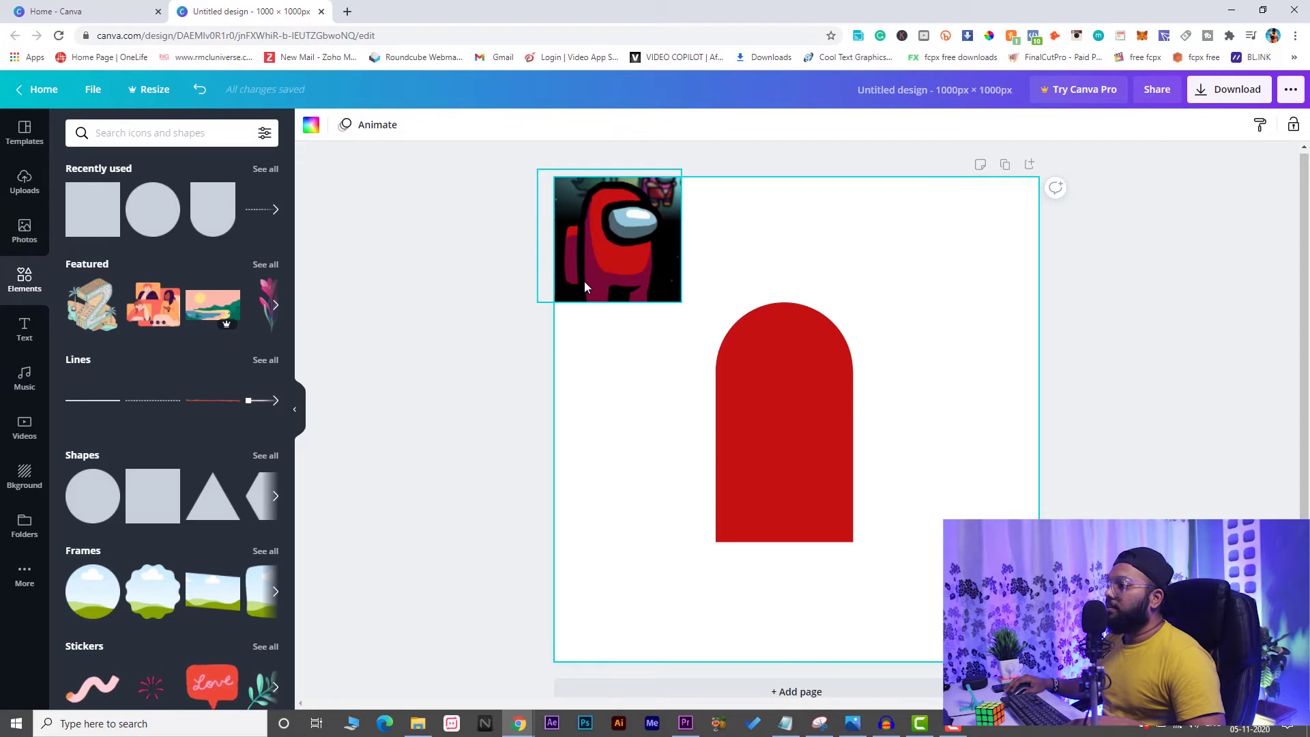
Add another circle and colour it with the sampled grey-blue hex 4A656E
{"action": "left_click", "coordinate": [158, 215]}
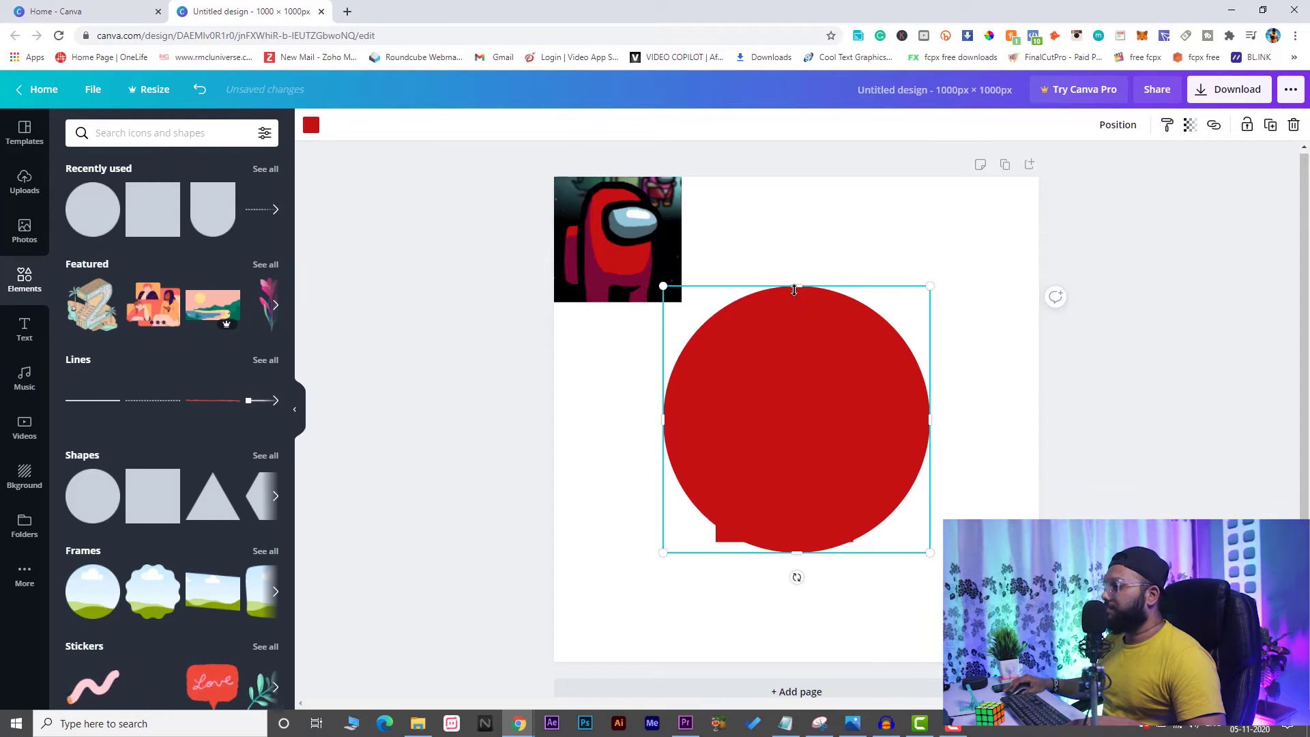
{"action": "left_click_drag", "start_coordinate": [792, 300], "coordinate": [821, 306]}
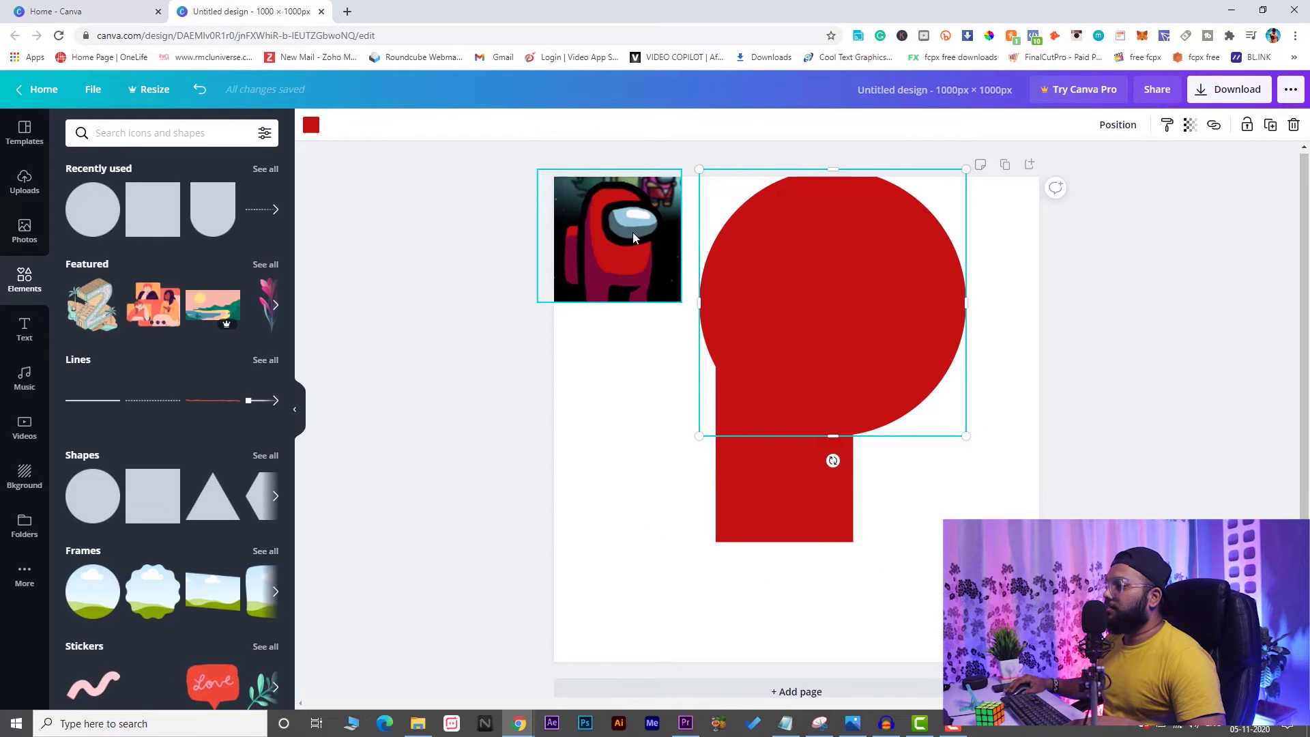
{"action": "left_click", "coordinate": [989, 35]}
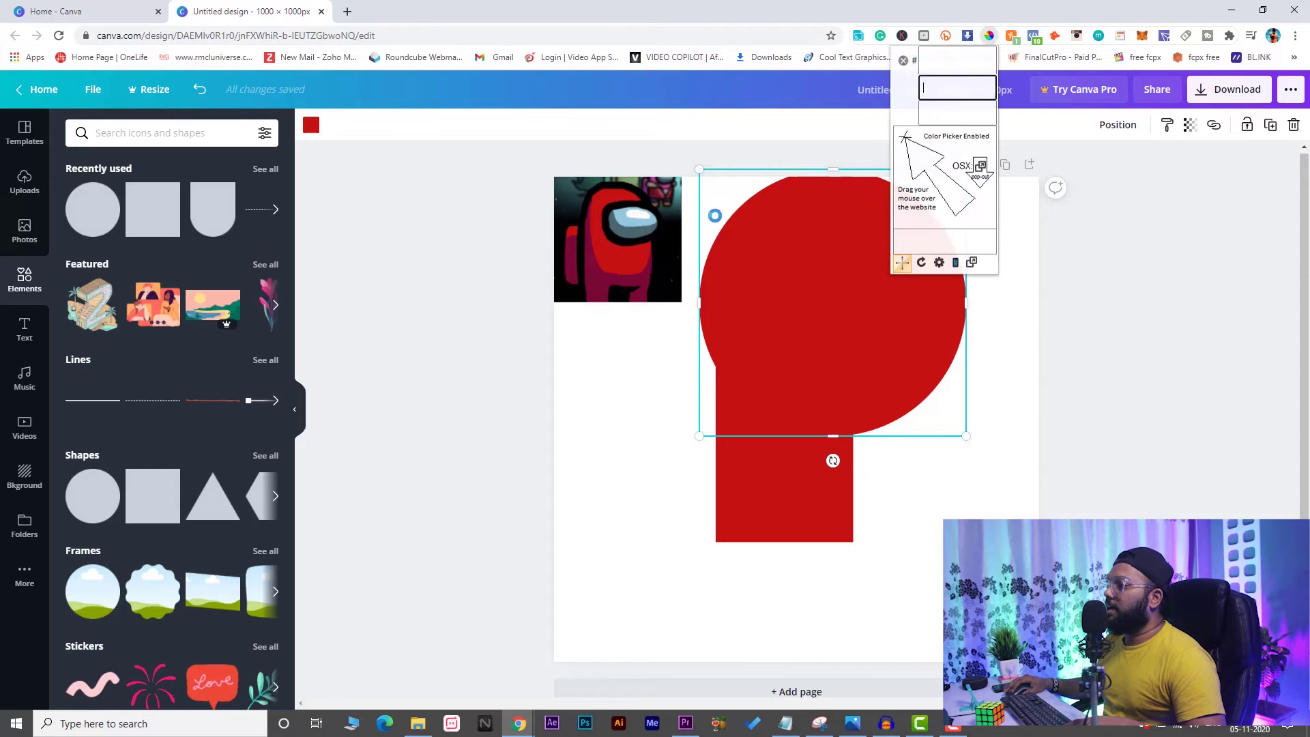
{"action": "left_click", "coordinate": [621, 224]}
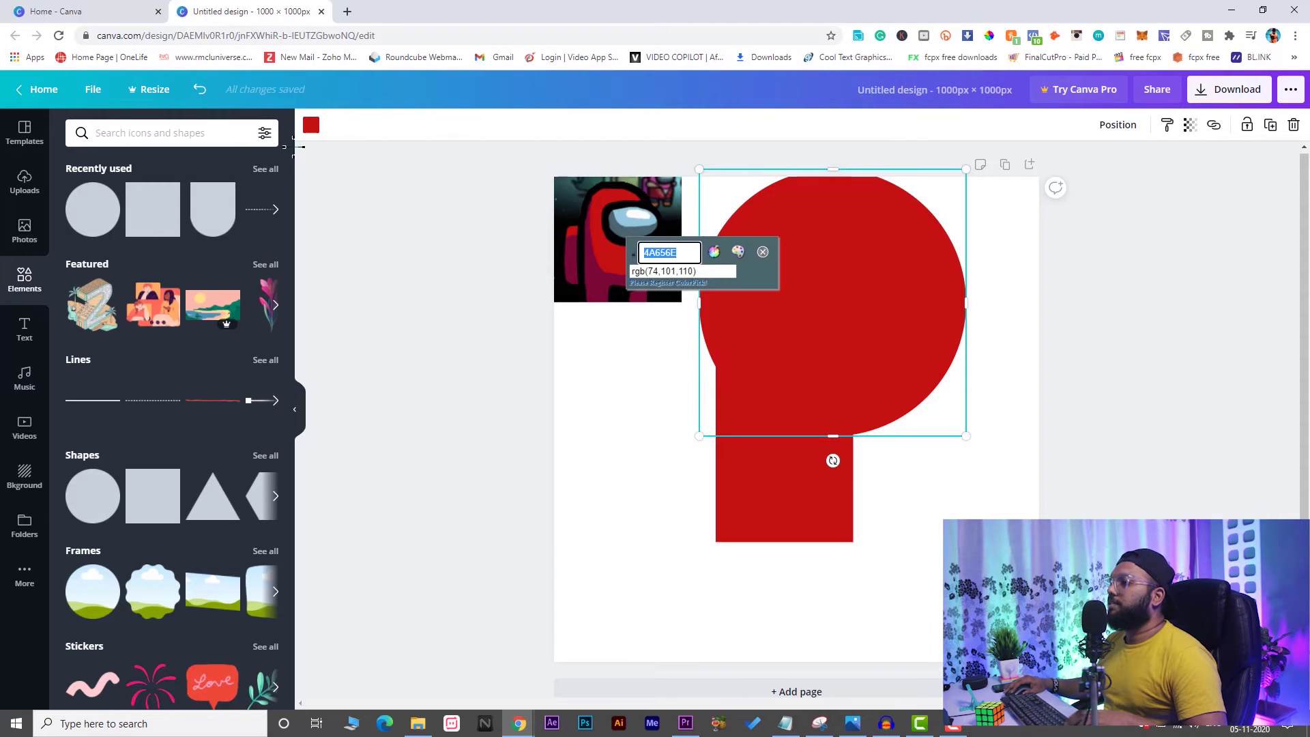
{"action": "left_click", "coordinate": [763, 251]}
{"action": "left_click", "coordinate": [312, 125]}
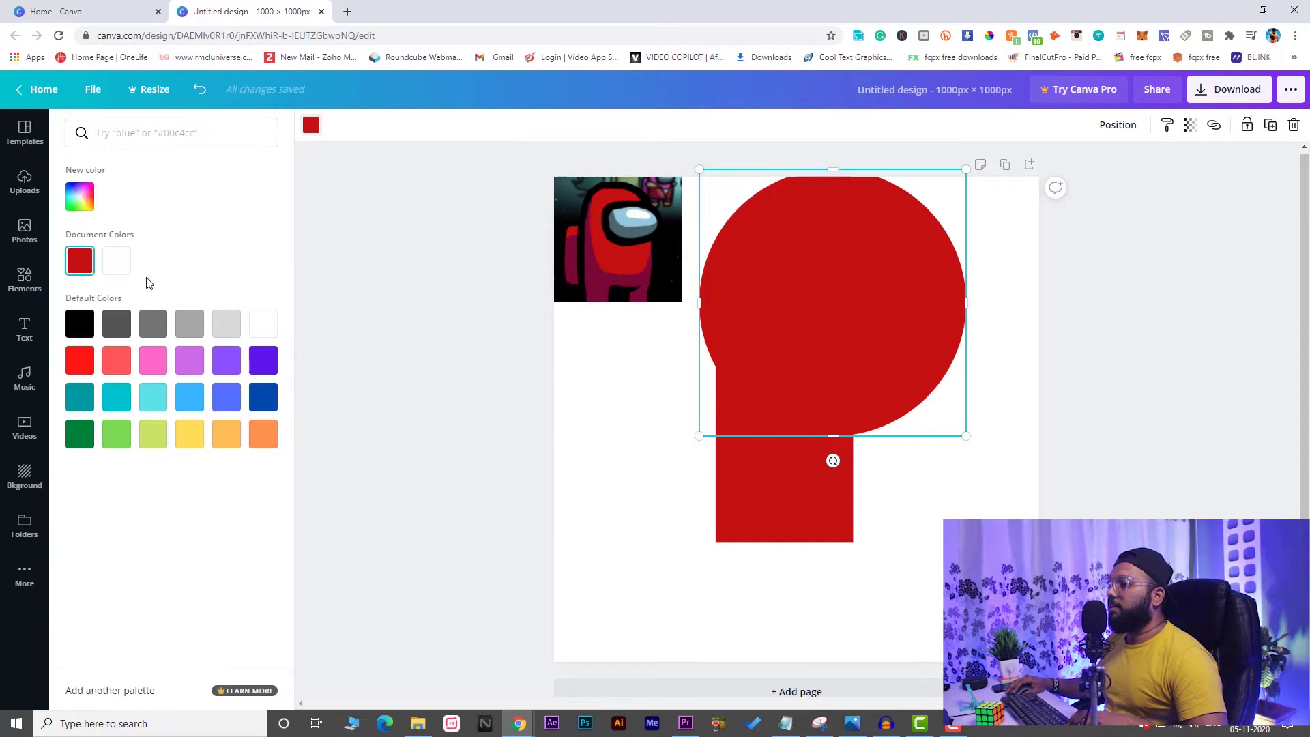
{"action": "left_click", "coordinate": [80, 197]}
{"action": "type", "text": "#4A656E"}
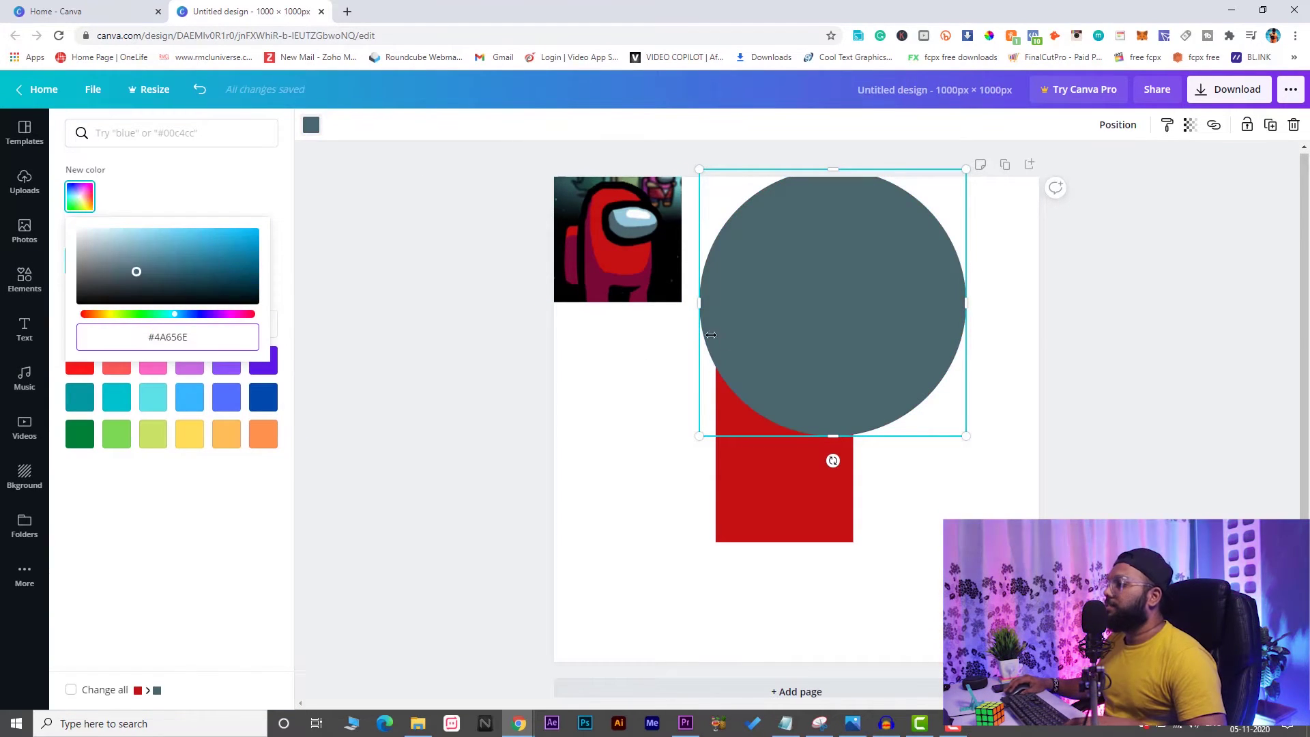
{"action": "left_click", "coordinate": [828, 336]}
Squash the grey-blue circle into a flat visor ellipse over the top of the body
{"action": "left_click_drag", "start_coordinate": [829, 341], "coordinate": [915, 428]}
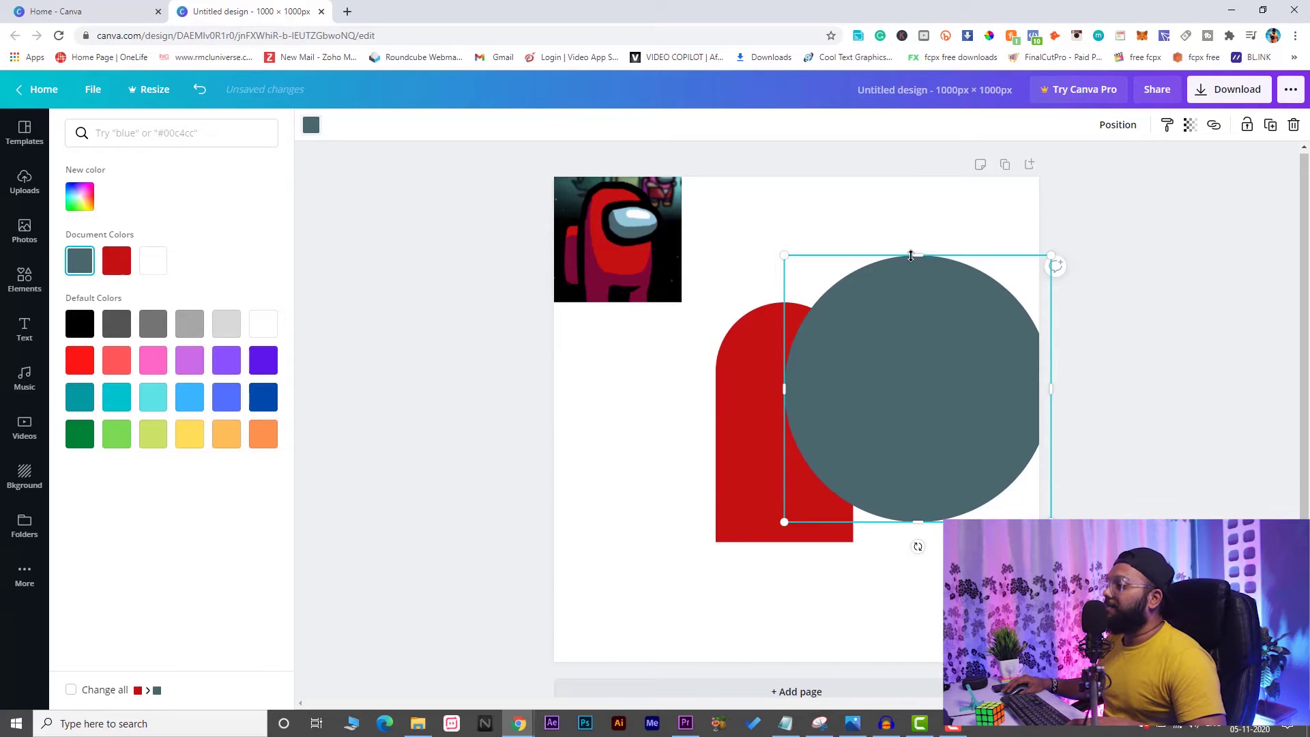
{"action": "left_click_drag", "start_coordinate": [917, 254], "coordinate": [920, 383]}
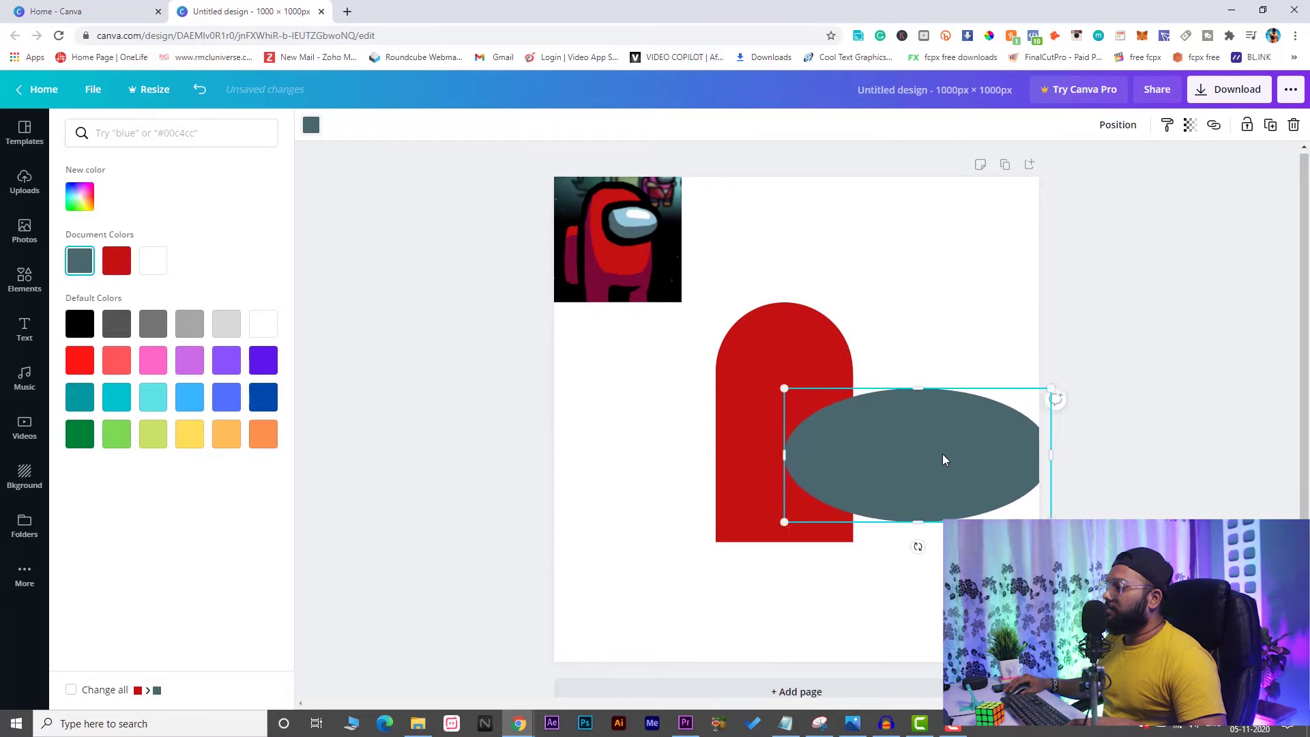
{"action": "left_click_drag", "start_coordinate": [943, 453], "coordinate": [907, 386]}
{"action": "left_click_drag", "start_coordinate": [986, 382], "coordinate": [889, 383]}
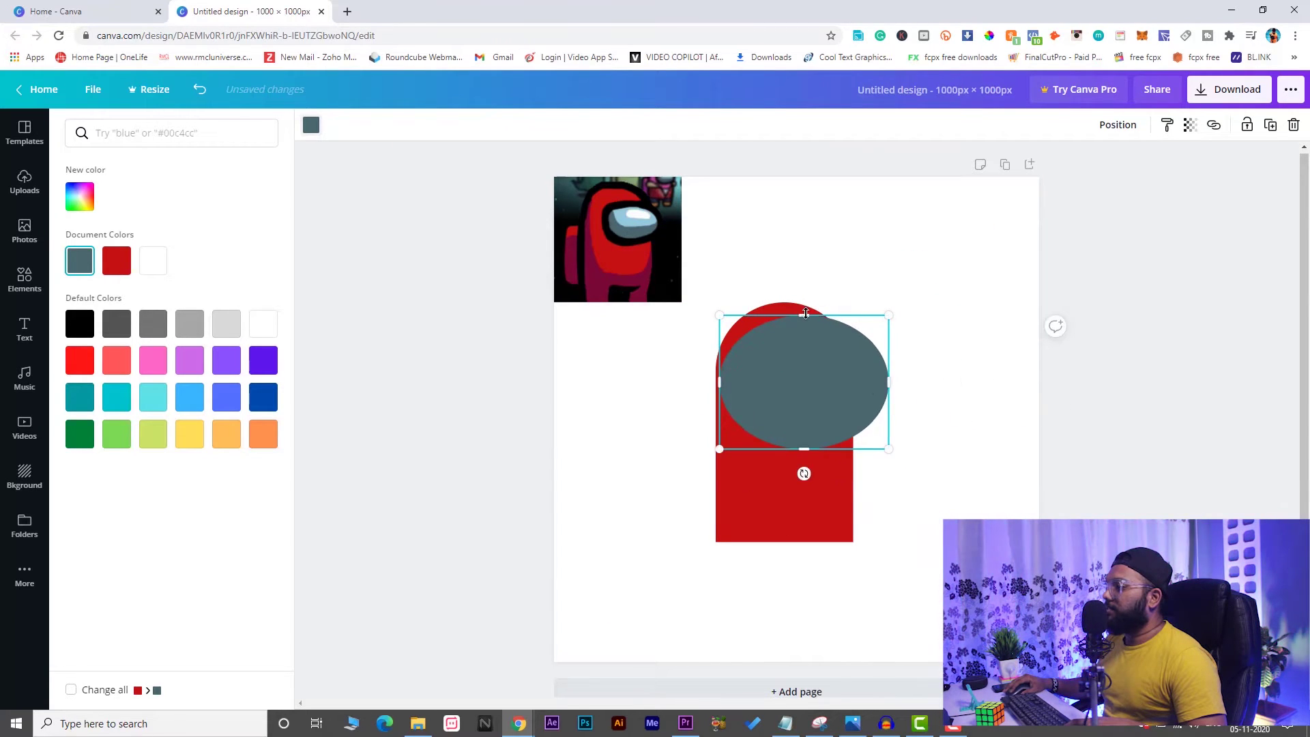
{"action": "left_click_drag", "start_coordinate": [804, 313], "coordinate": [804, 378]}
{"action": "left_click_drag", "start_coordinate": [889, 412], "coordinate": [824, 373]}
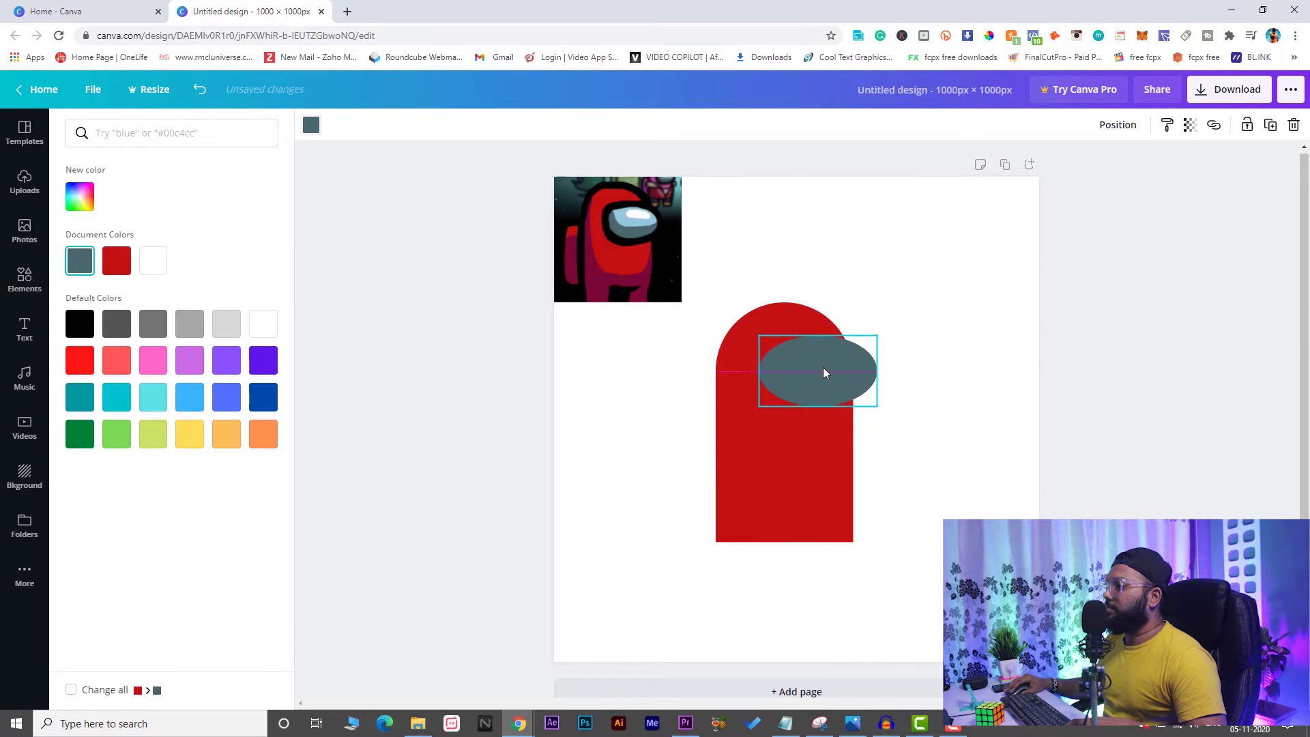
{"action": "left_click", "coordinate": [942, 391]}
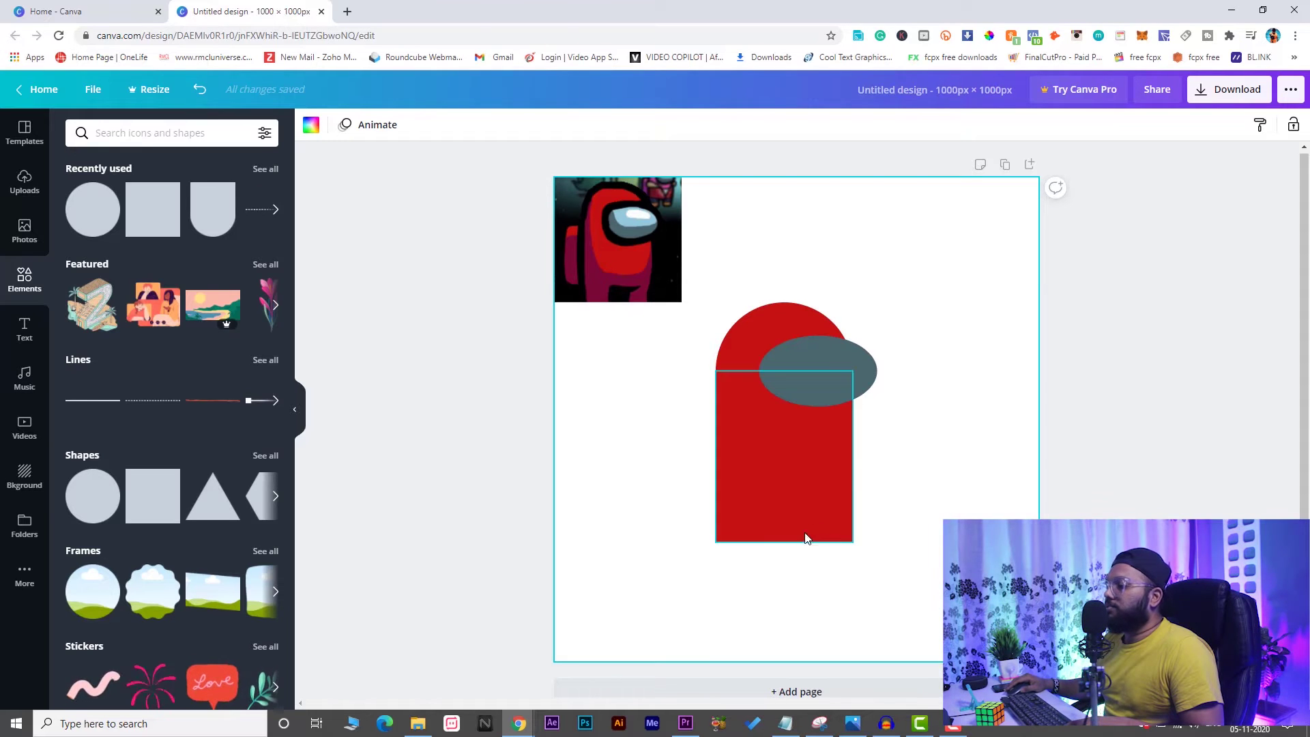
Add a rounded square from Shapes and shrink it into a narrow bar at the body's bottom
{"action": "scroll", "coordinate": [190, 559], "scroll_direction": "down", "scroll_amount": 3}
{"action": "scroll", "coordinate": [190, 559], "scroll_direction": "down", "scroll_amount": 3}
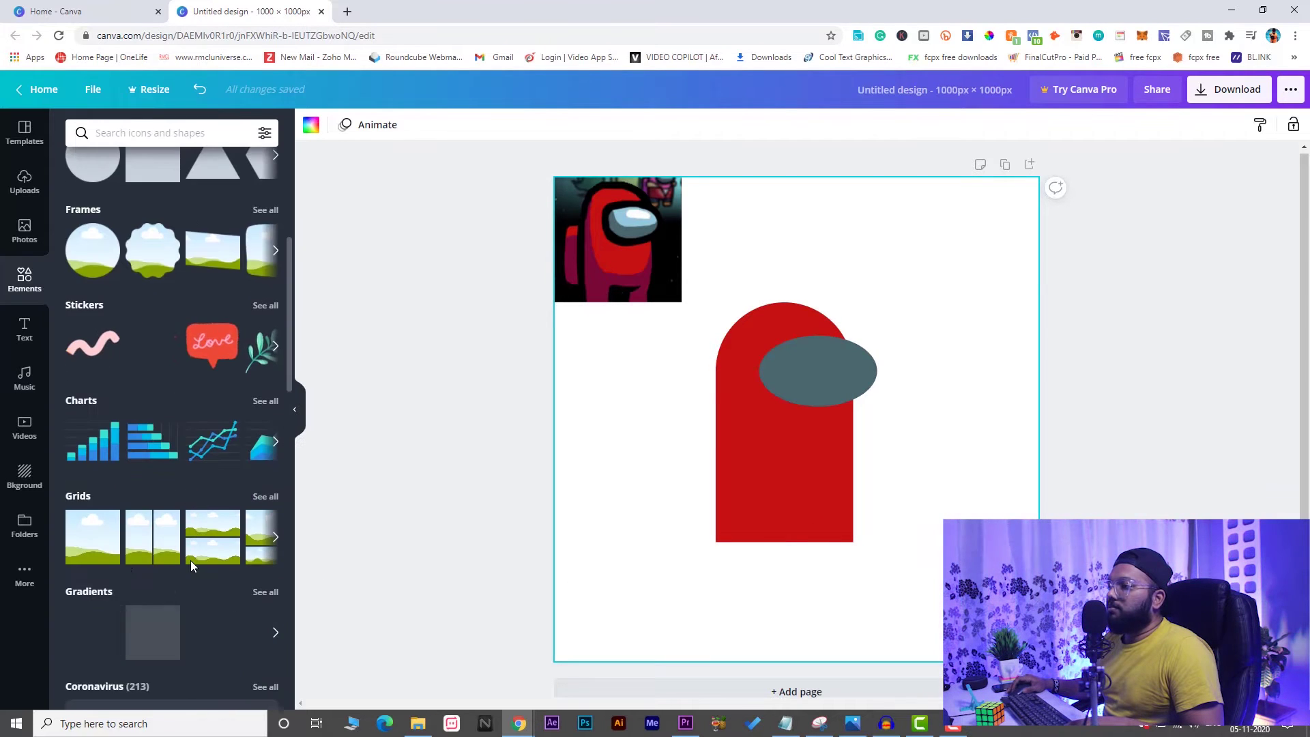
{"action": "scroll", "coordinate": [236, 459], "scroll_direction": "up", "scroll_amount": 5}
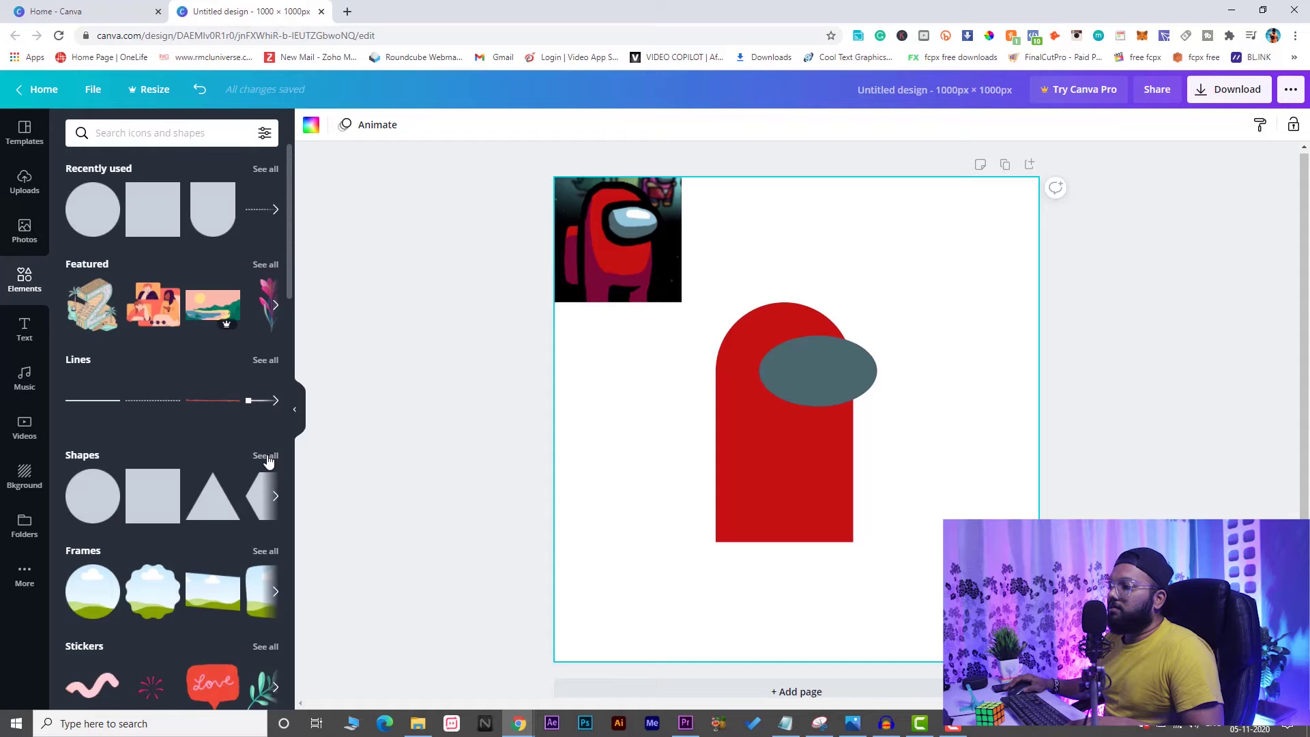
{"action": "left_click", "coordinate": [264, 455]}
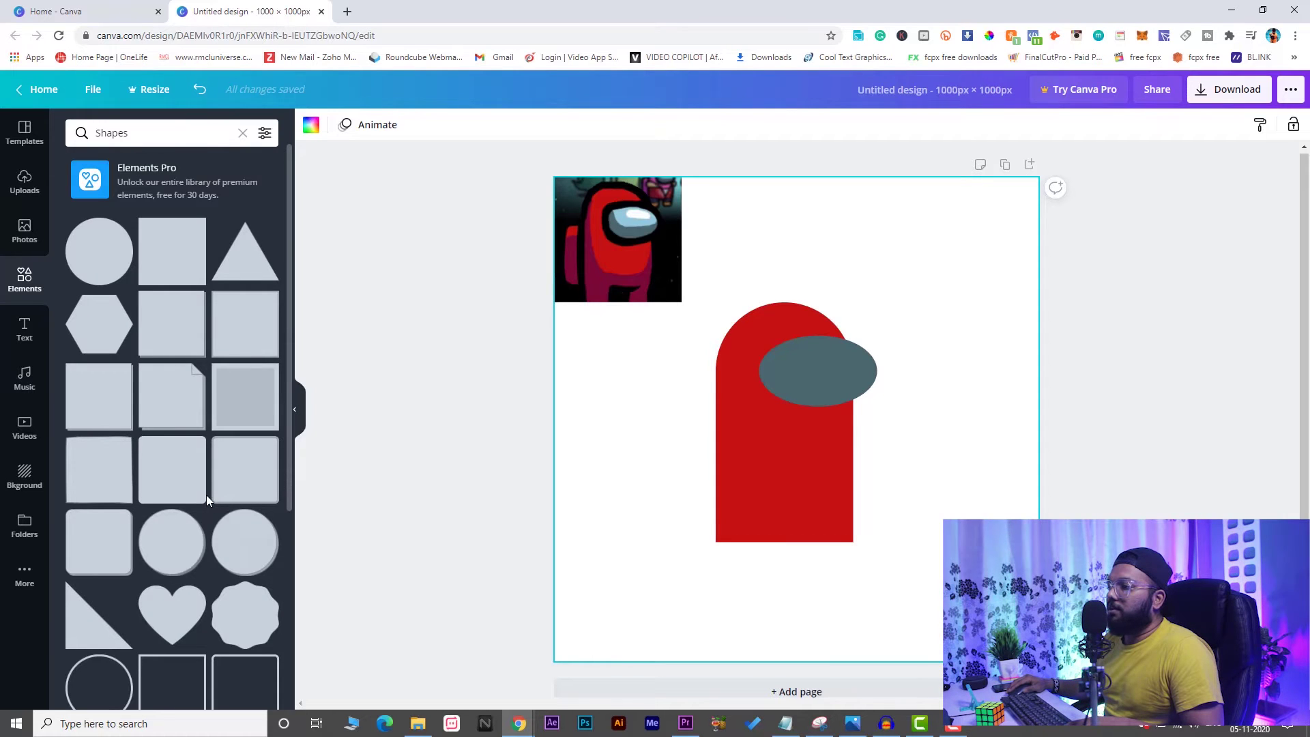
{"action": "scroll", "coordinate": [206, 501], "scroll_direction": "down", "scroll_amount": 5}
{"action": "scroll", "coordinate": [207, 500], "scroll_direction": "up", "scroll_amount": 4}
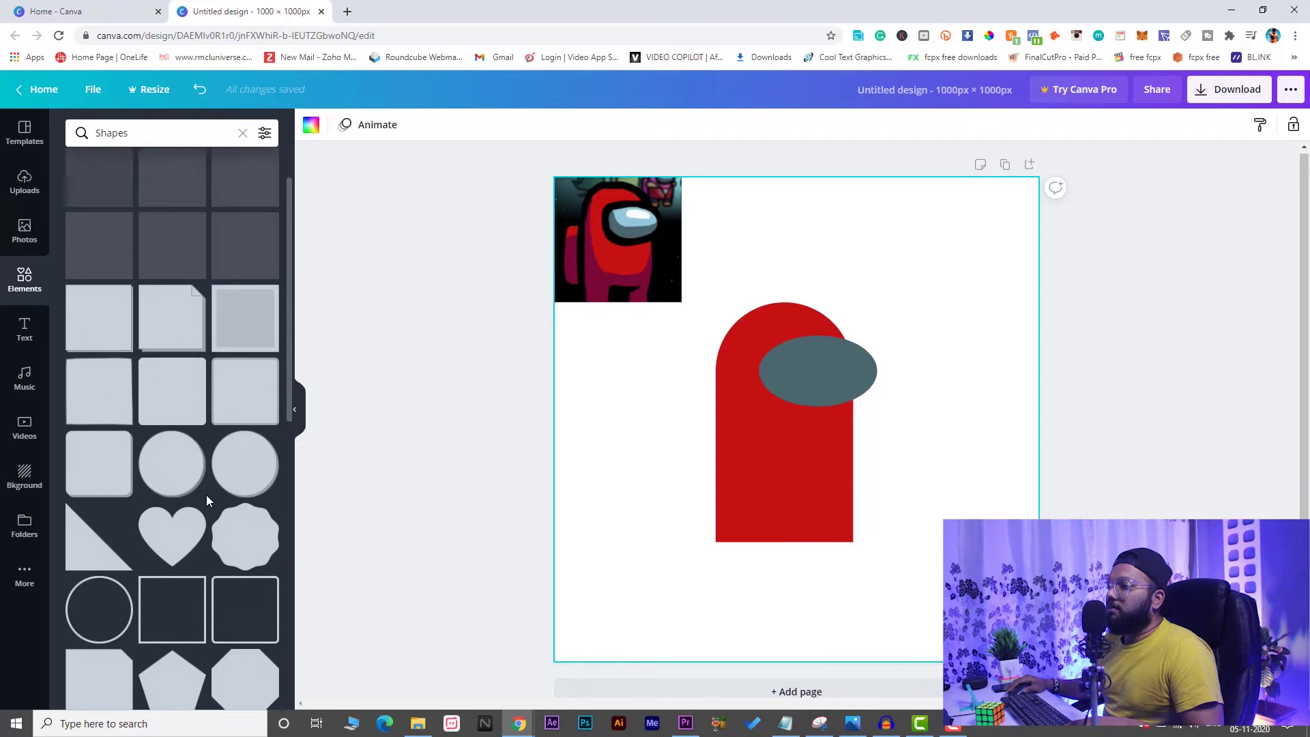
{"action": "left_click", "coordinate": [172, 403]}
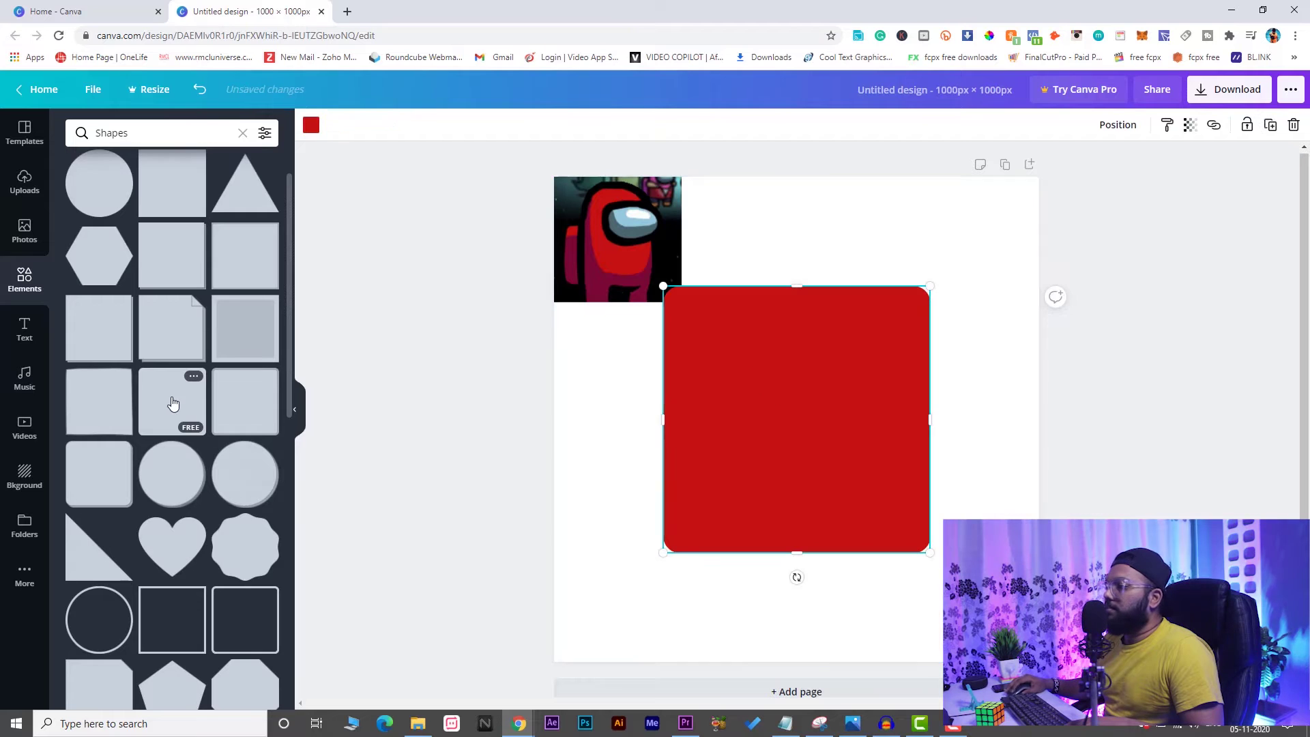
{"action": "left_click_drag", "start_coordinate": [926, 418], "coordinate": [614, 438]}
{"action": "left_click_drag", "start_coordinate": [673, 335], "coordinate": [784, 494]}
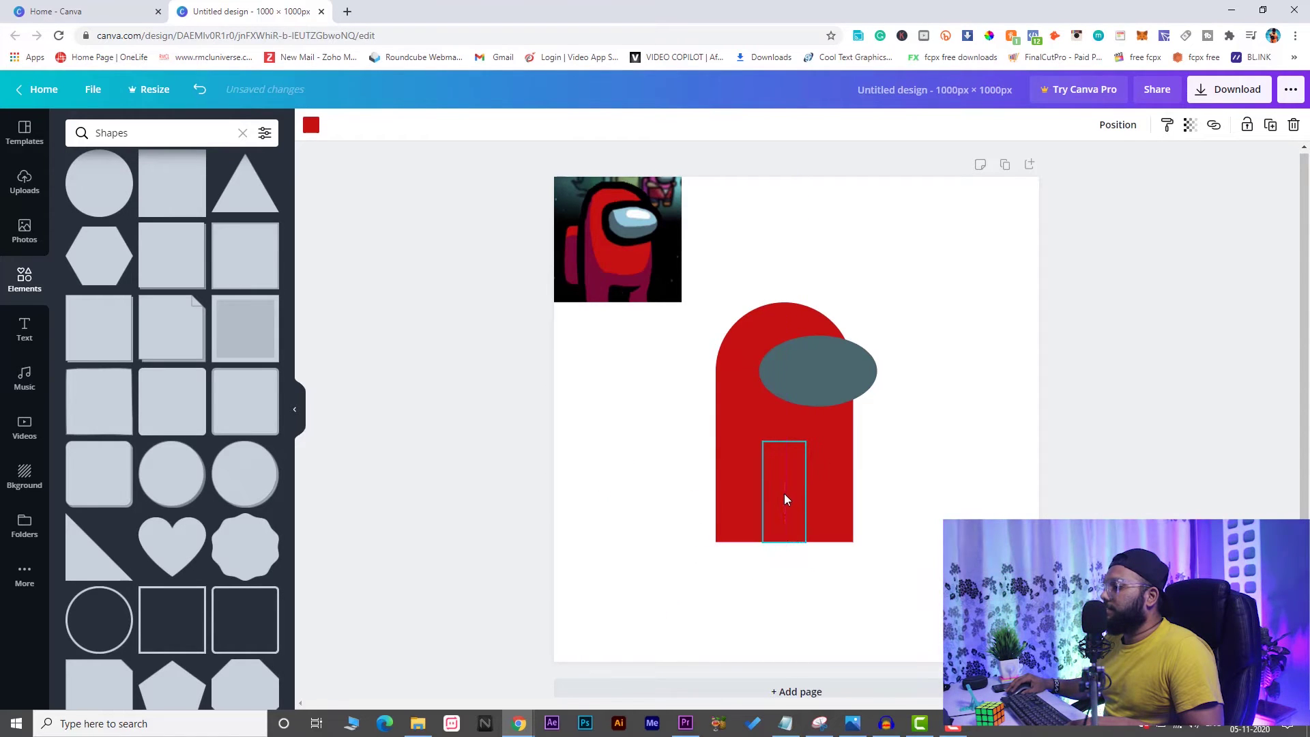
{"action": "left_click_drag", "start_coordinate": [784, 444], "coordinate": [792, 514]}
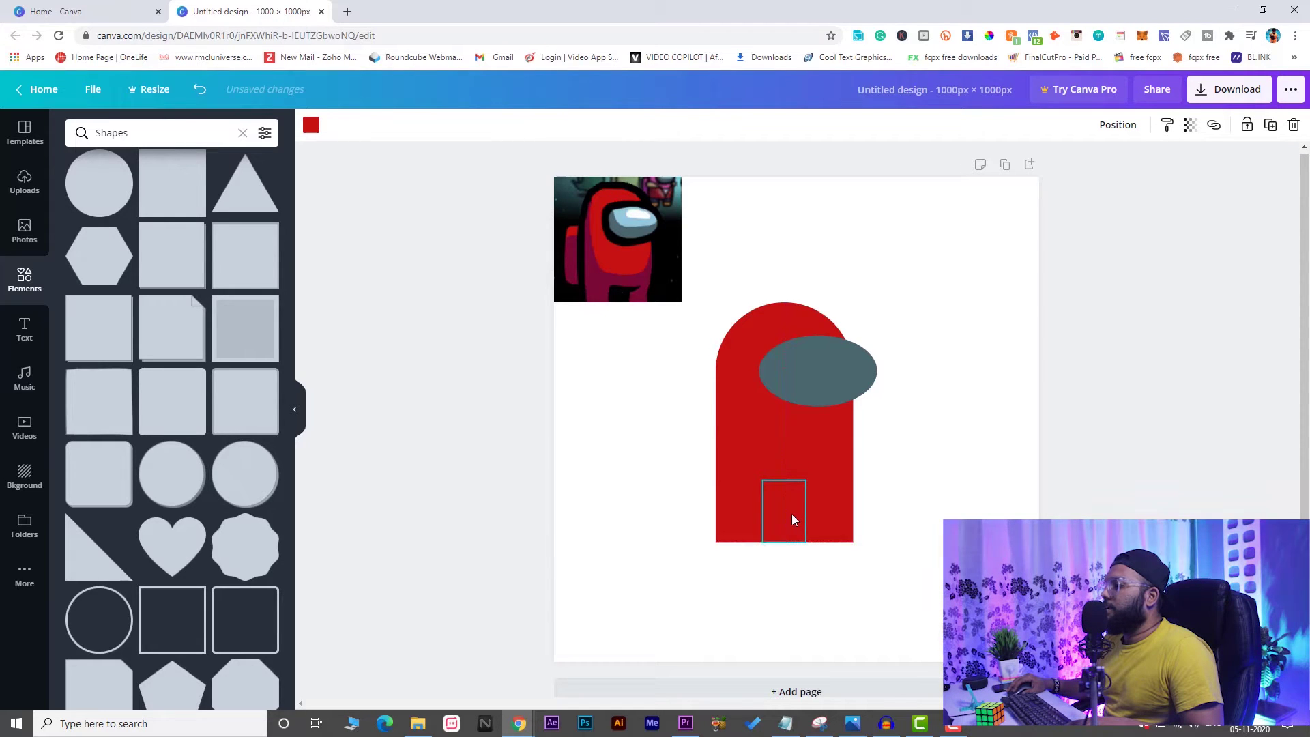
Make the small bar white so it separates the crewmate's legs
{"action": "left_click", "coordinate": [311, 127]}
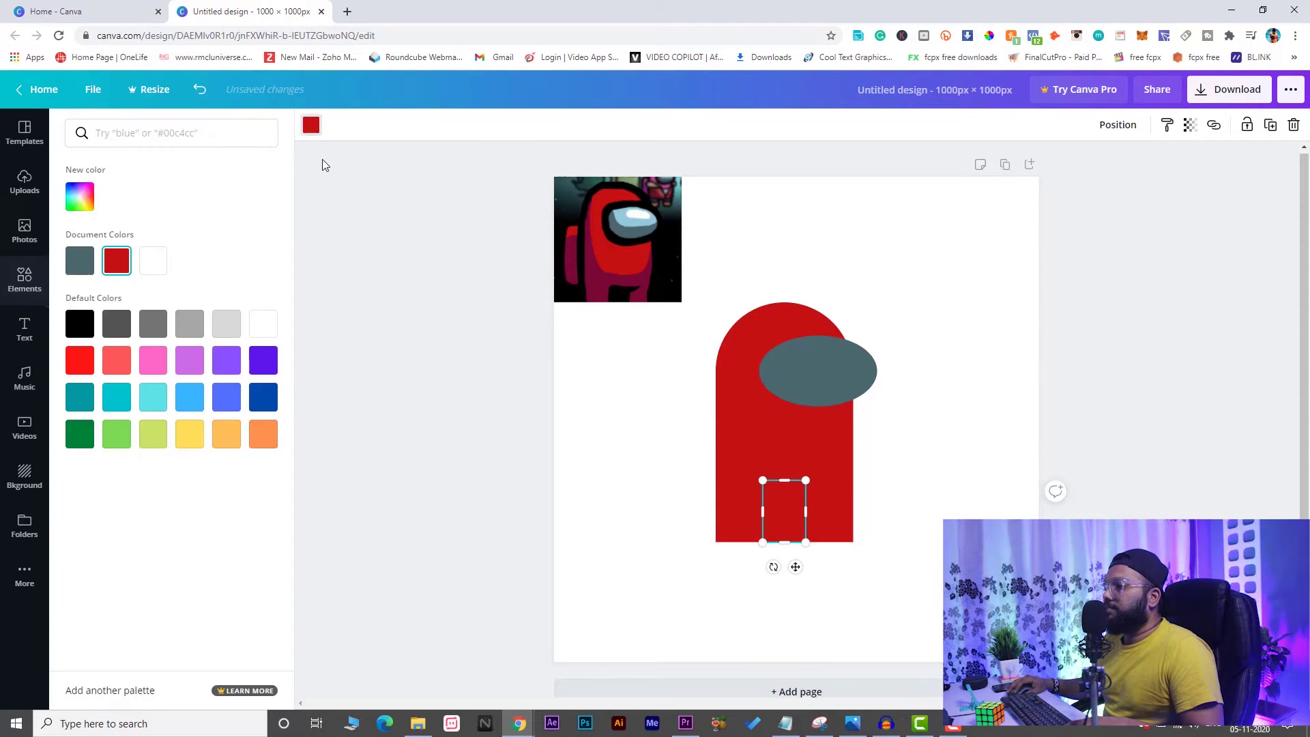
{"action": "left_click", "coordinate": [157, 262]}
{"action": "left_click", "coordinate": [386, 423]}
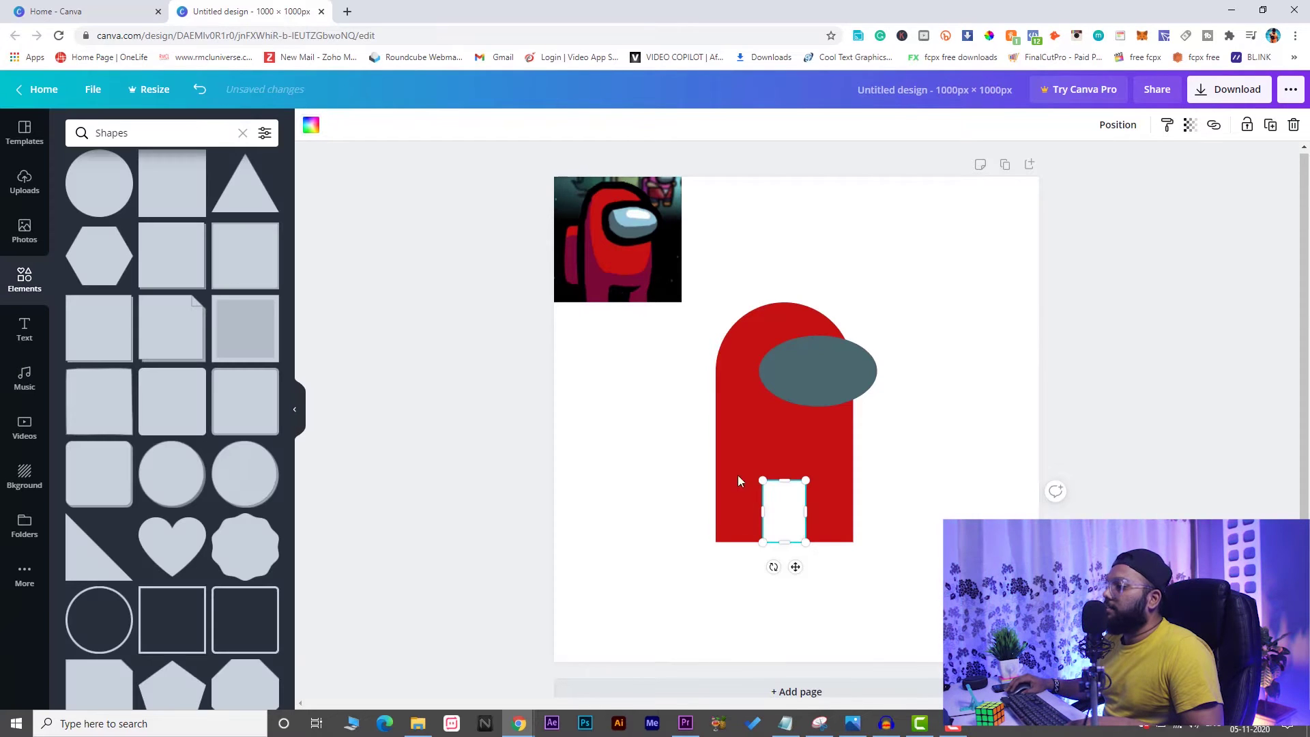
{"action": "left_click", "coordinate": [783, 532]}
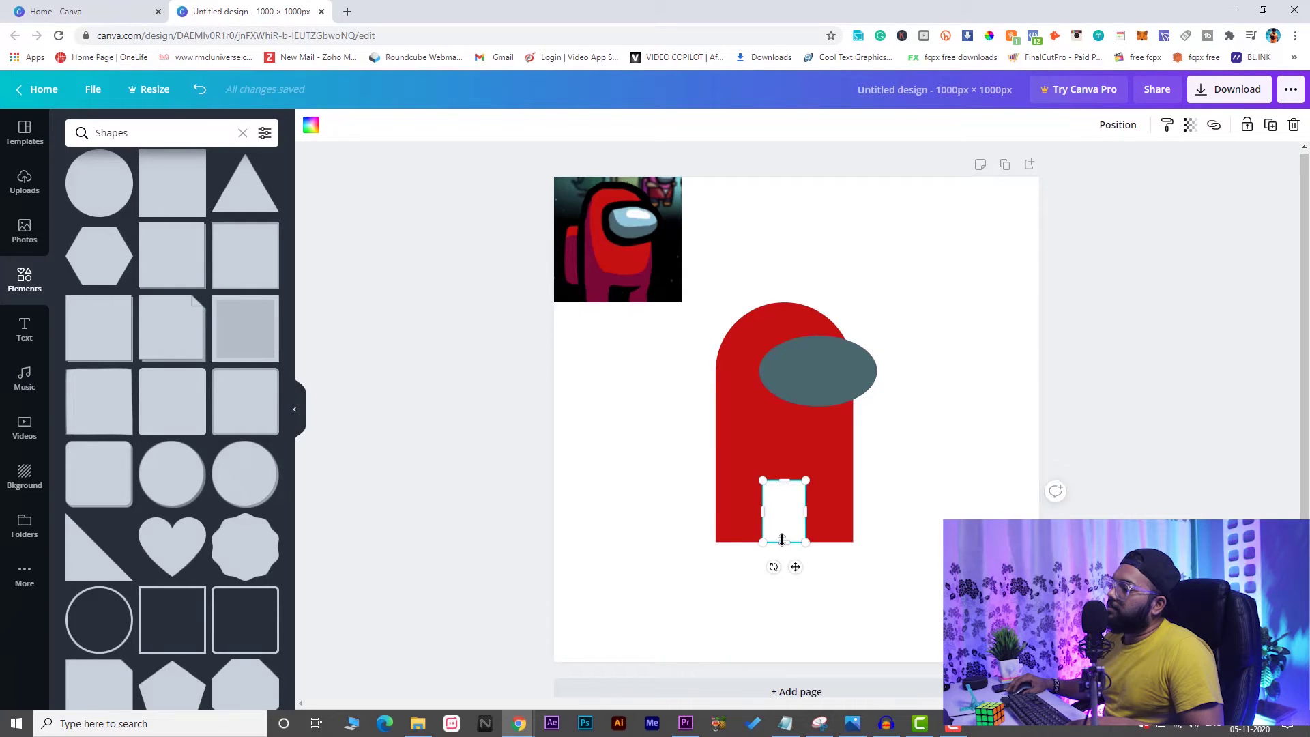
{"action": "left_click", "coordinate": [1003, 507]}
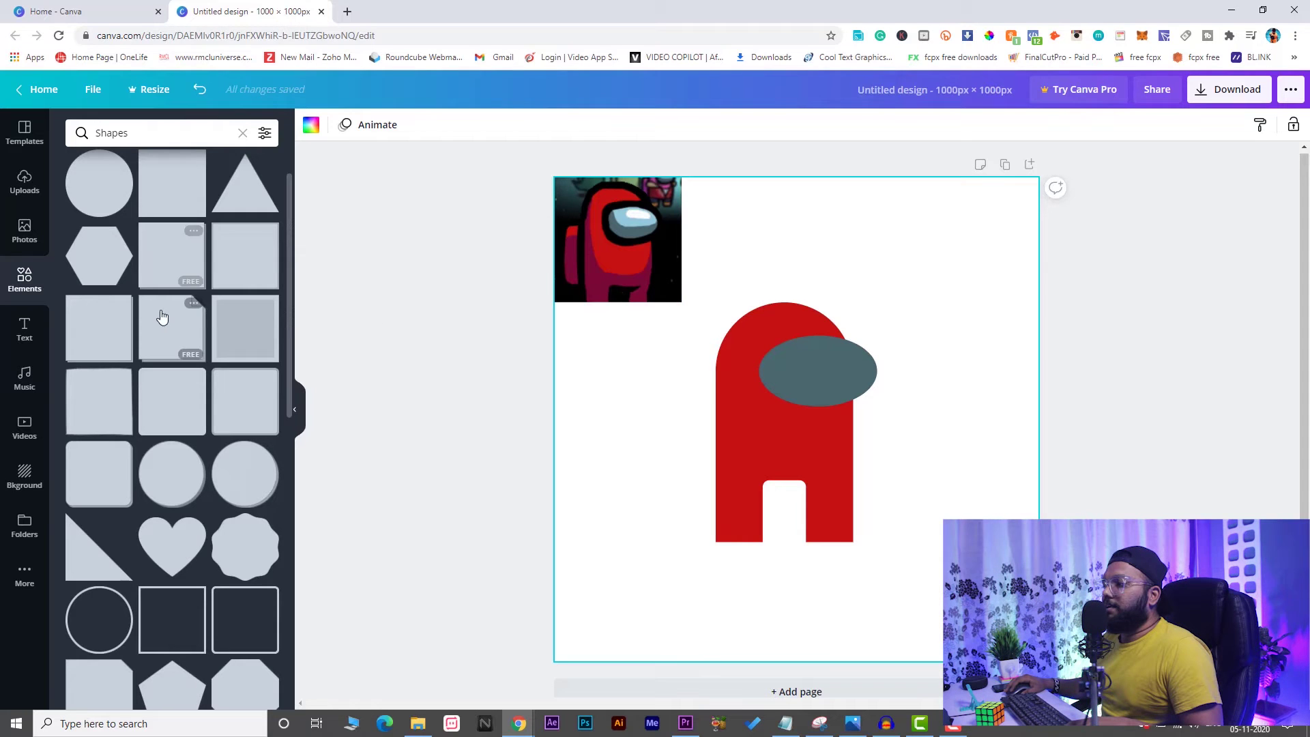
Add a red rounded square and narrow it into a backpack block at the body's left
{"action": "left_click", "coordinate": [179, 408]}
{"action": "left_click_drag", "start_coordinate": [856, 418], "coordinate": [682, 471]}
{"action": "left_click_drag", "start_coordinate": [612, 318], "coordinate": [612, 440]}
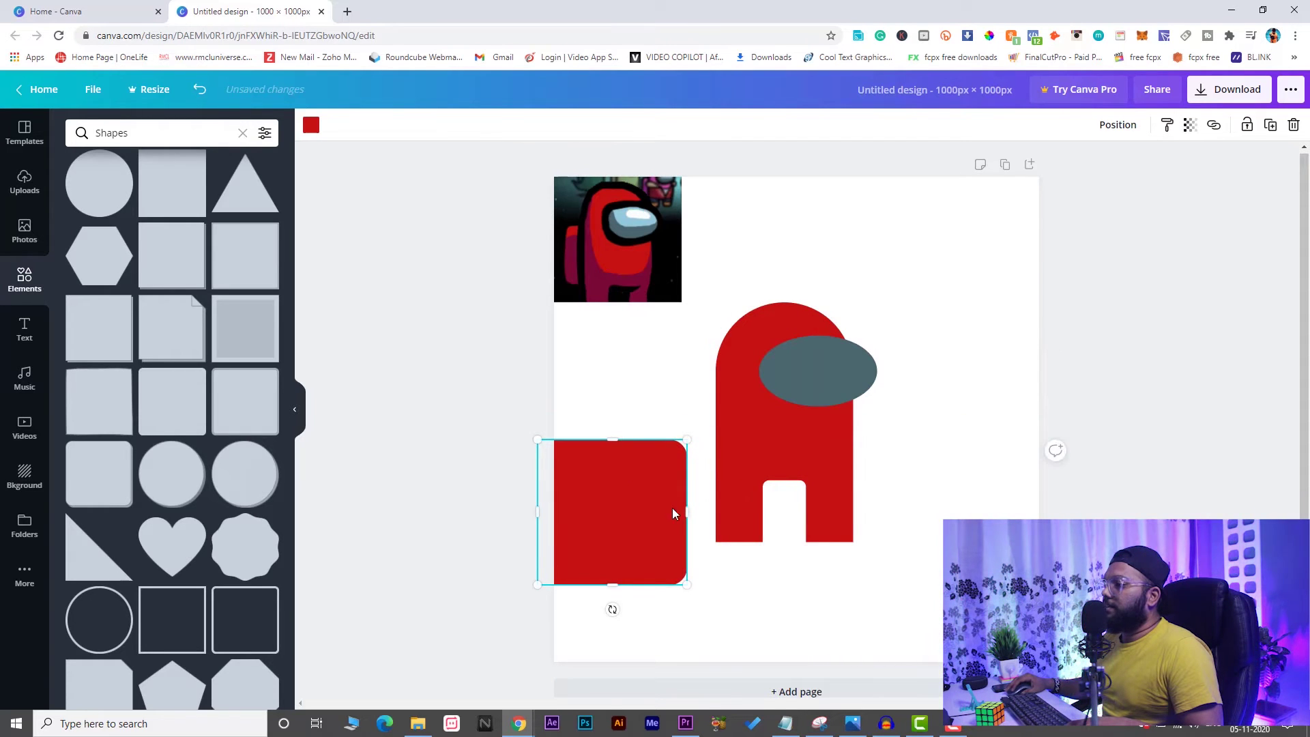
{"action": "left_click_drag", "start_coordinate": [673, 513], "coordinate": [703, 430]}
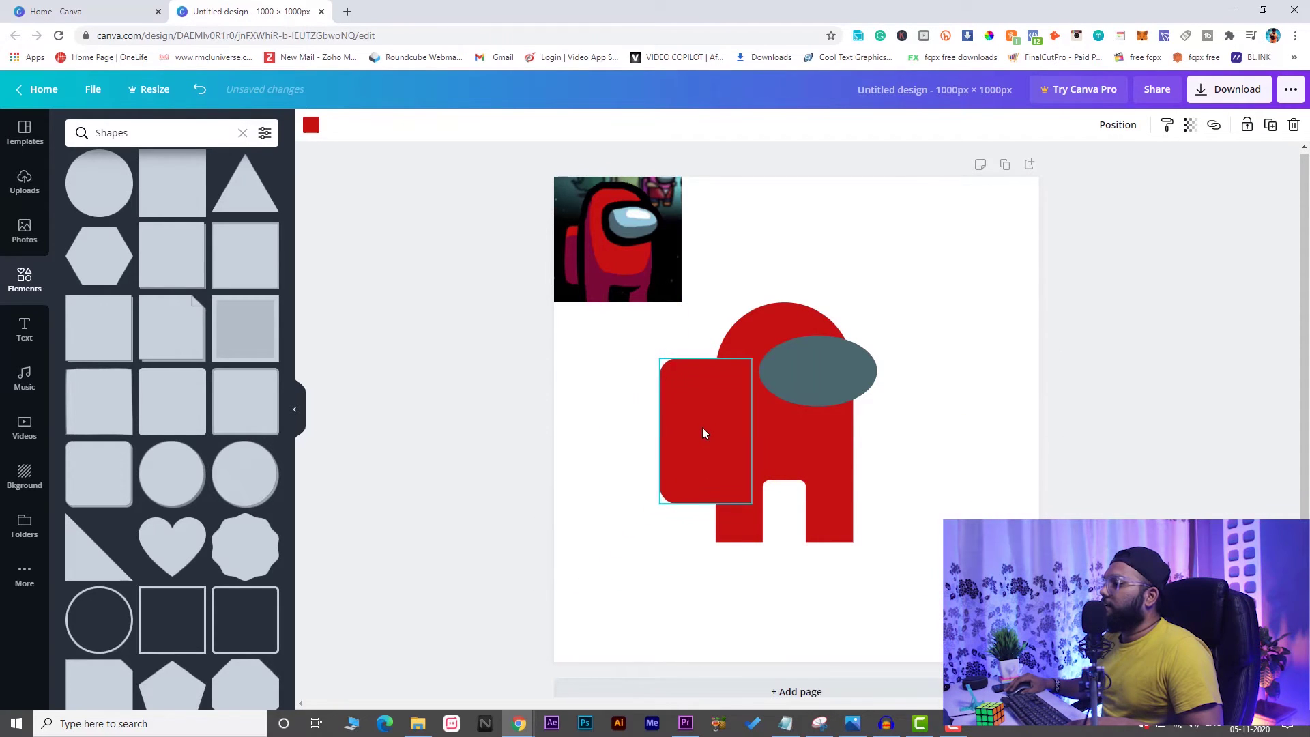
{"action": "left_click_drag", "start_coordinate": [706, 358], "coordinate": [699, 393]}
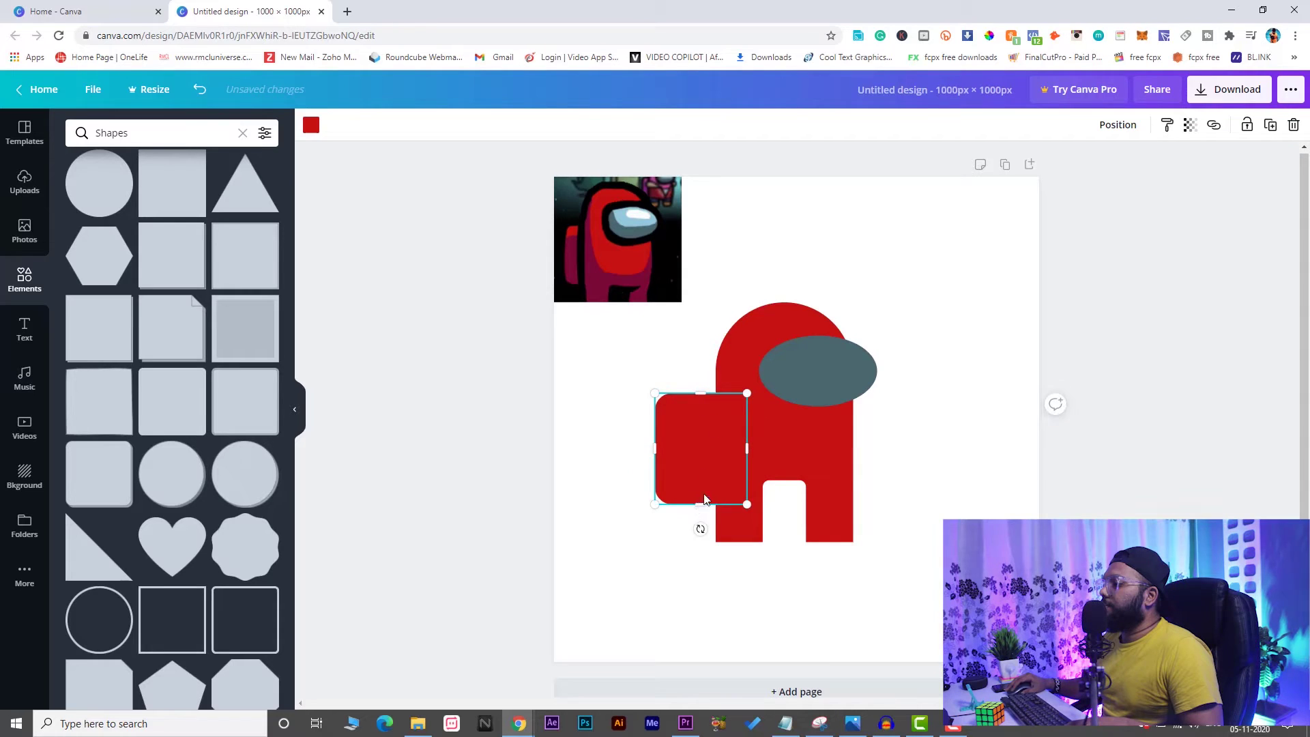
{"action": "mouse_move", "coordinate": [705, 499]}
{"action": "left_mouse_down"}
{"action": "mouse_move", "coordinate": [710, 485]}
{"action": "mouse_move", "coordinate": [707, 505]}
{"action": "left_mouse_up"}
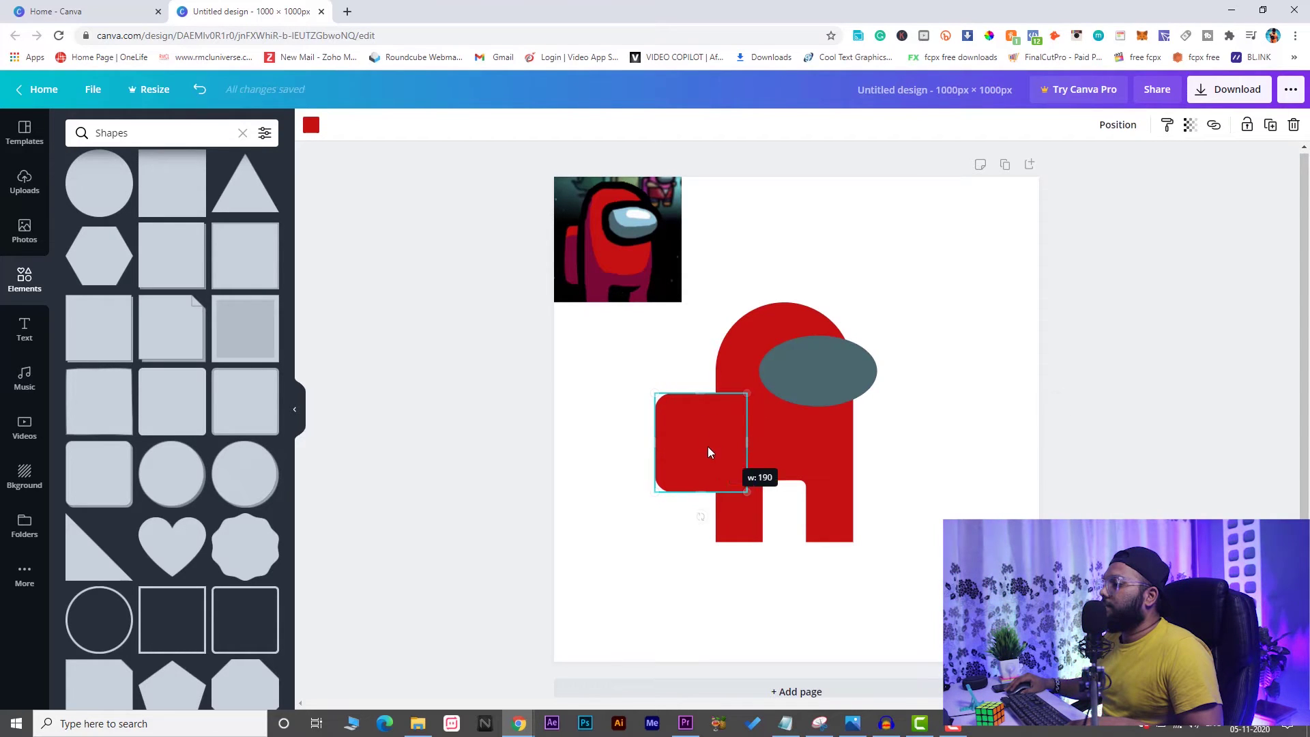
Snap the backpack block against the body and stretch it taller upward
{"action": "mouse_move", "coordinate": [749, 444]}
{"action": "left_mouse_down"}
{"action": "mouse_move", "coordinate": [725, 444]}
{"action": "mouse_move", "coordinate": [747, 443]}
{"action": "left_mouse_up"}
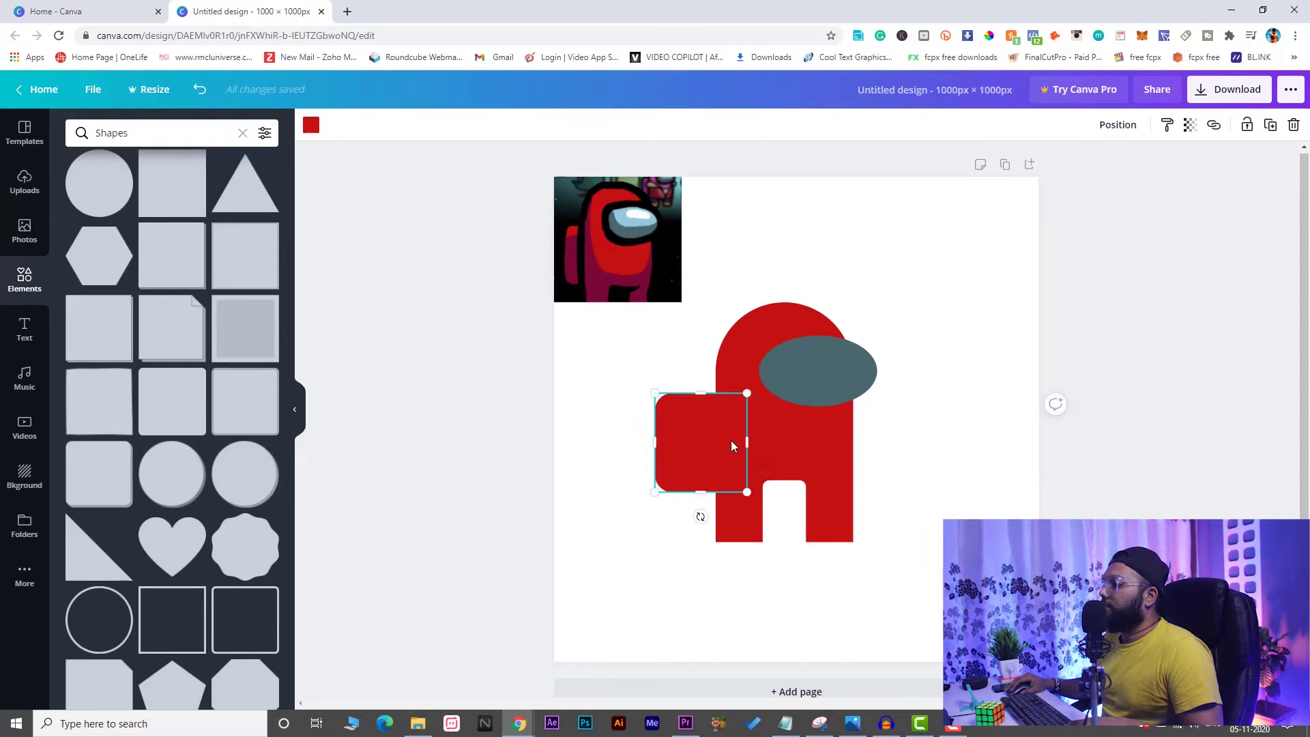
{"action": "left_click_drag", "start_coordinate": [747, 393], "coordinate": [714, 424]}
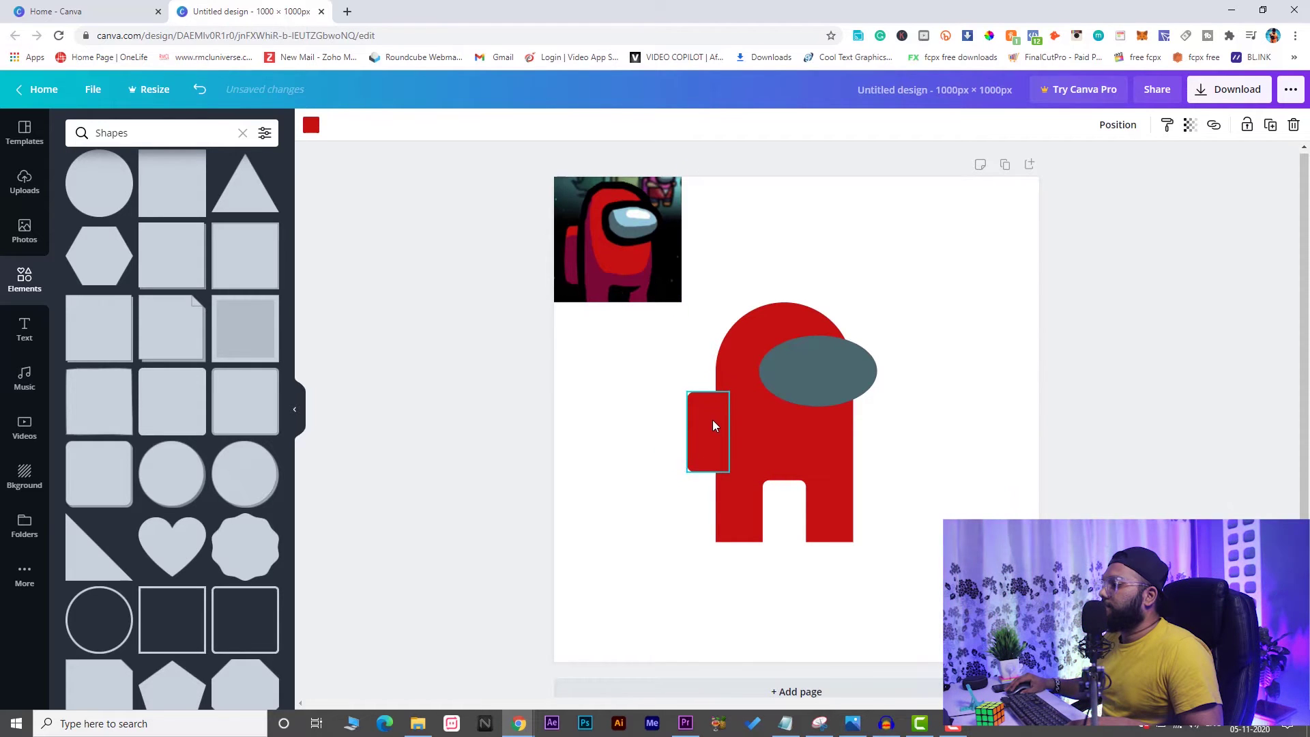
{"action": "left_click", "coordinate": [641, 494]}
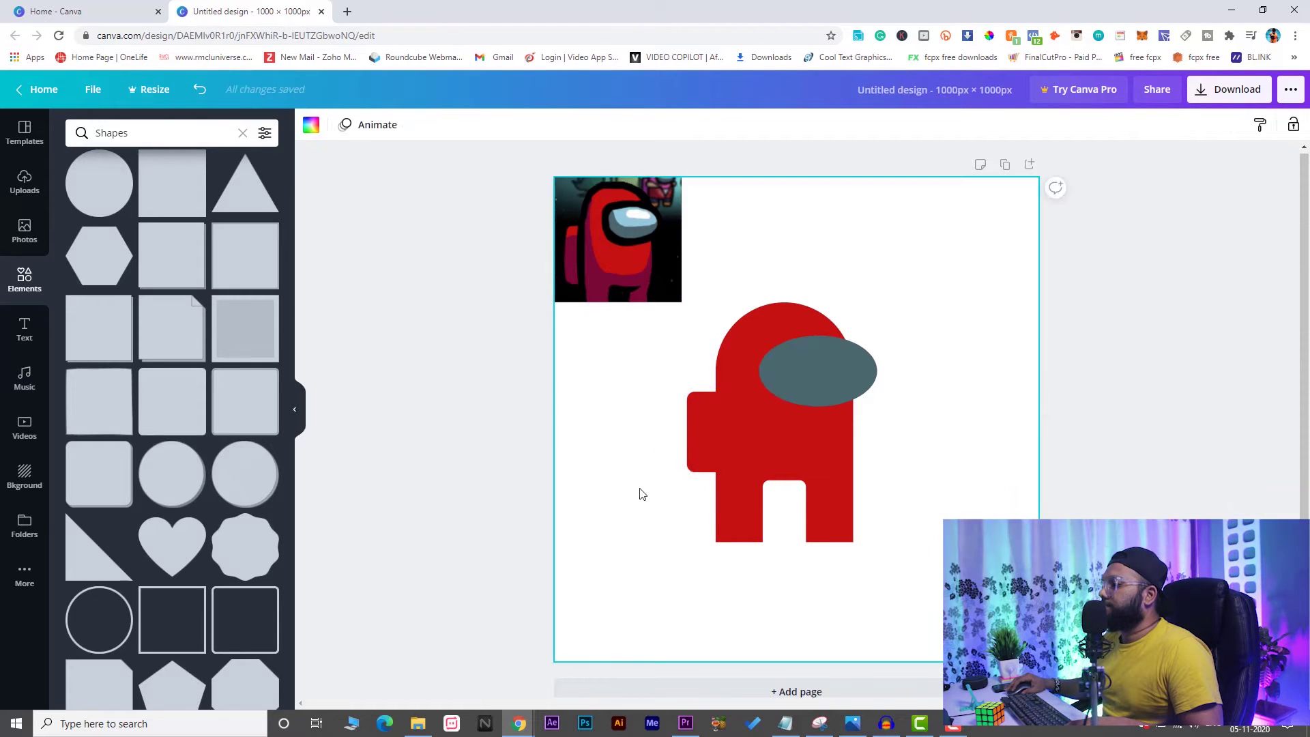
{"action": "left_click", "coordinate": [699, 424]}
{"action": "left_click_drag", "start_coordinate": [707, 392], "coordinate": [707, 381]}
Deselect the arm to view the finished flat red crewmate
{"action": "left_click", "coordinate": [714, 485]}
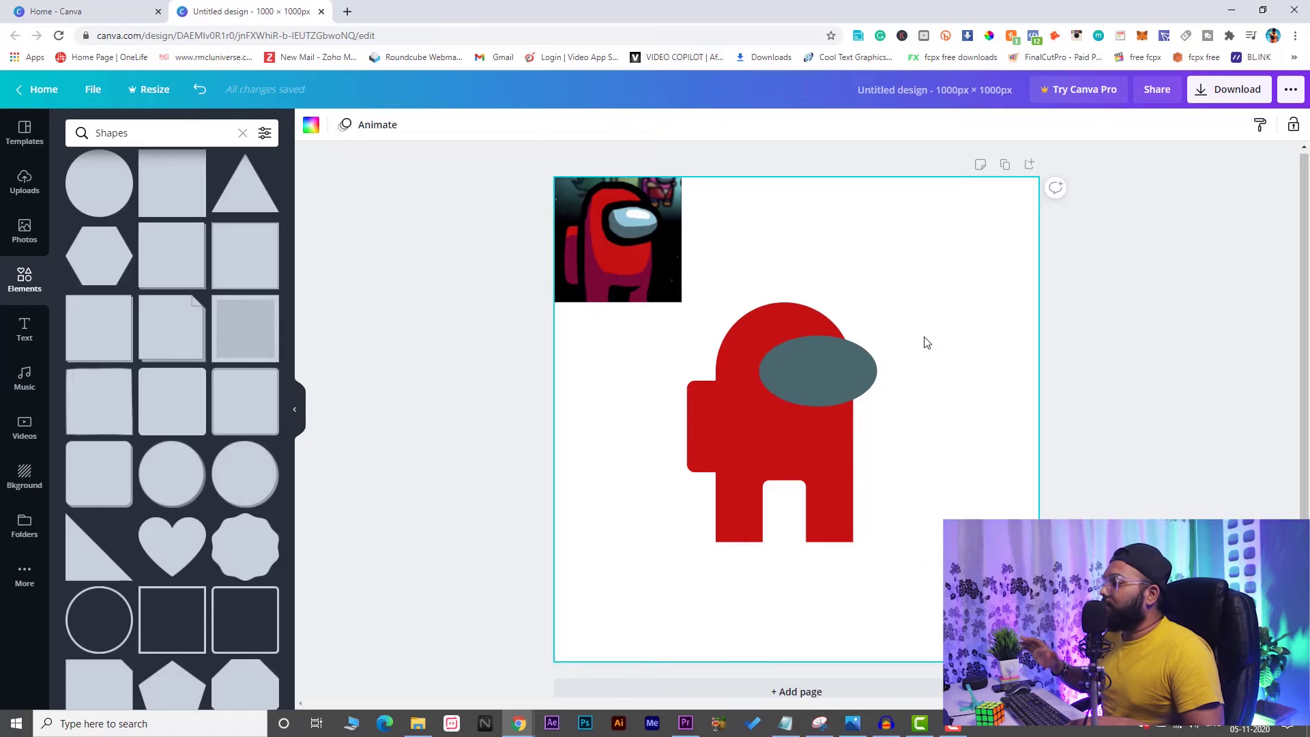
Duplicate the red head circle, enlarge the copy, make it black, and send it to back
{"action": "left_click", "coordinate": [769, 322]}
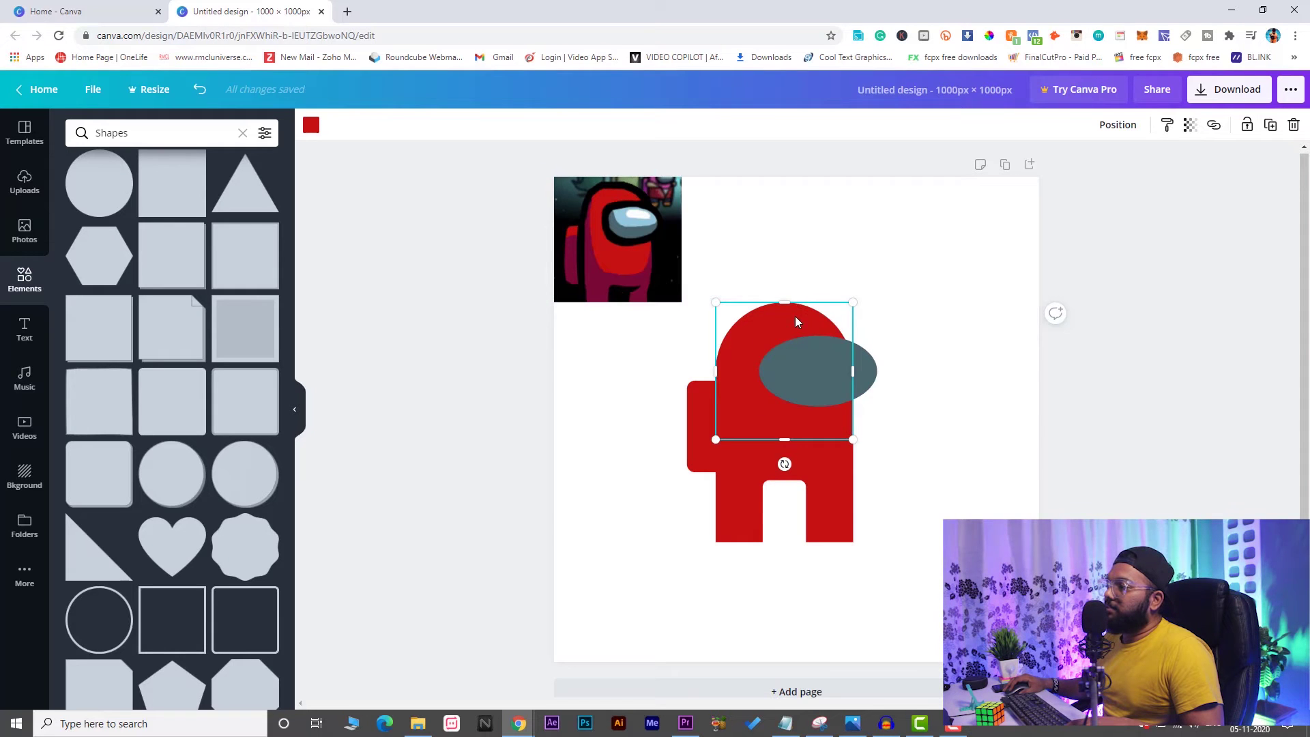
{"action": "left_click_drag", "start_coordinate": [797, 322], "coordinate": [886, 255]}
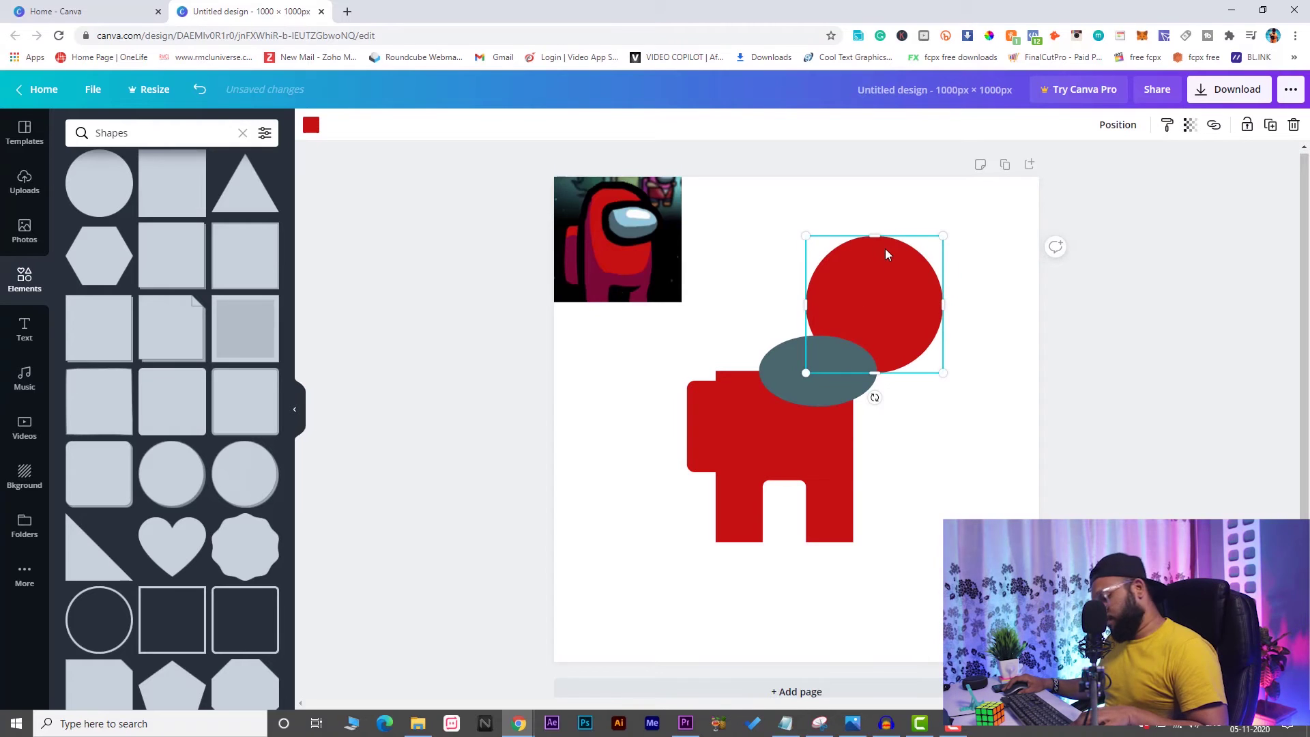
{"action": "key", "text": "ctrl+z"}
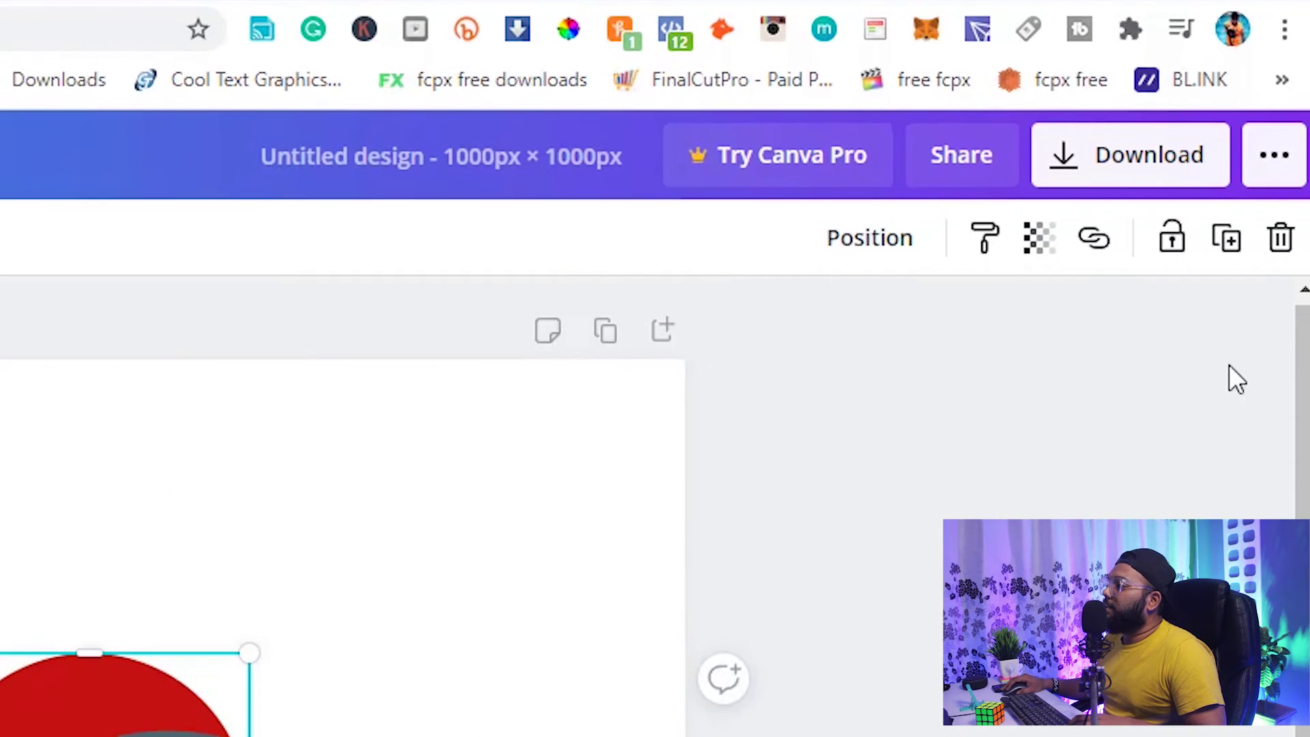
{"action": "left_click", "coordinate": [1227, 241]}
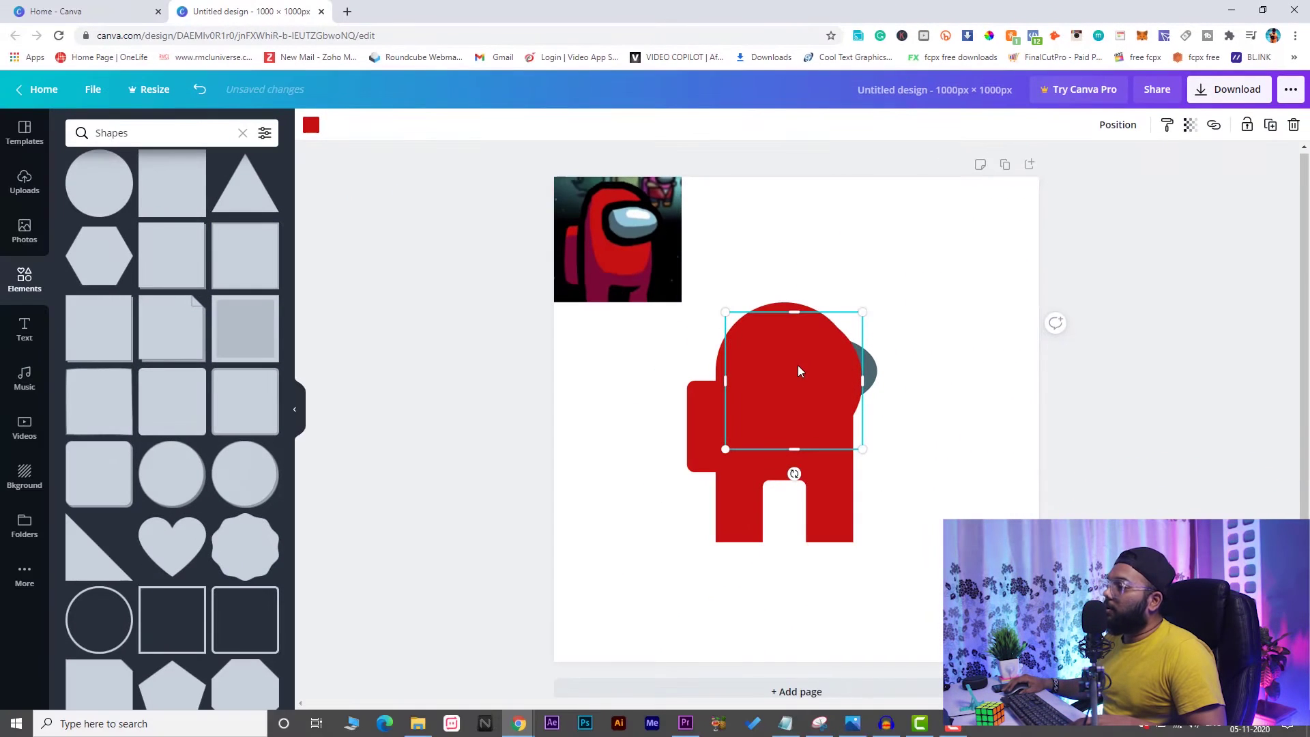
{"action": "left_click_drag", "start_coordinate": [725, 316], "coordinate": [707, 298]}
{"action": "left_click", "coordinate": [312, 125]}
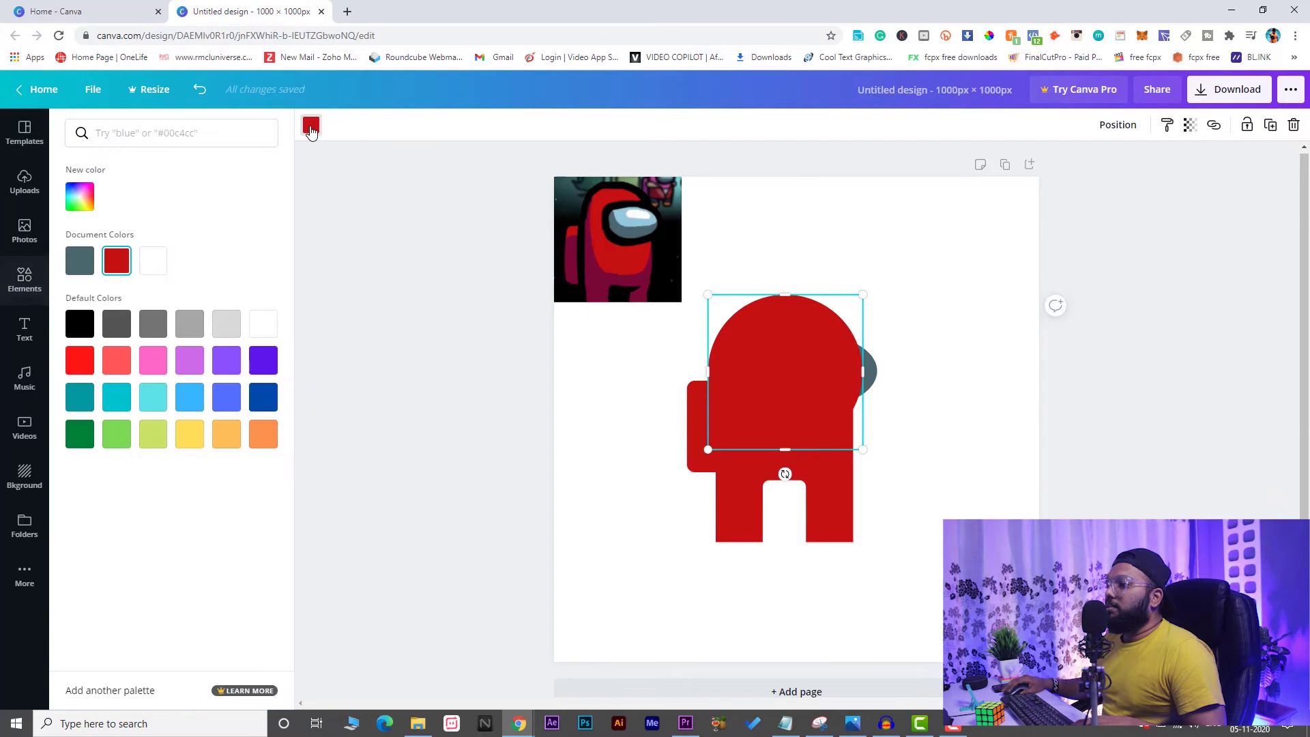
{"action": "left_click", "coordinate": [81, 323]}
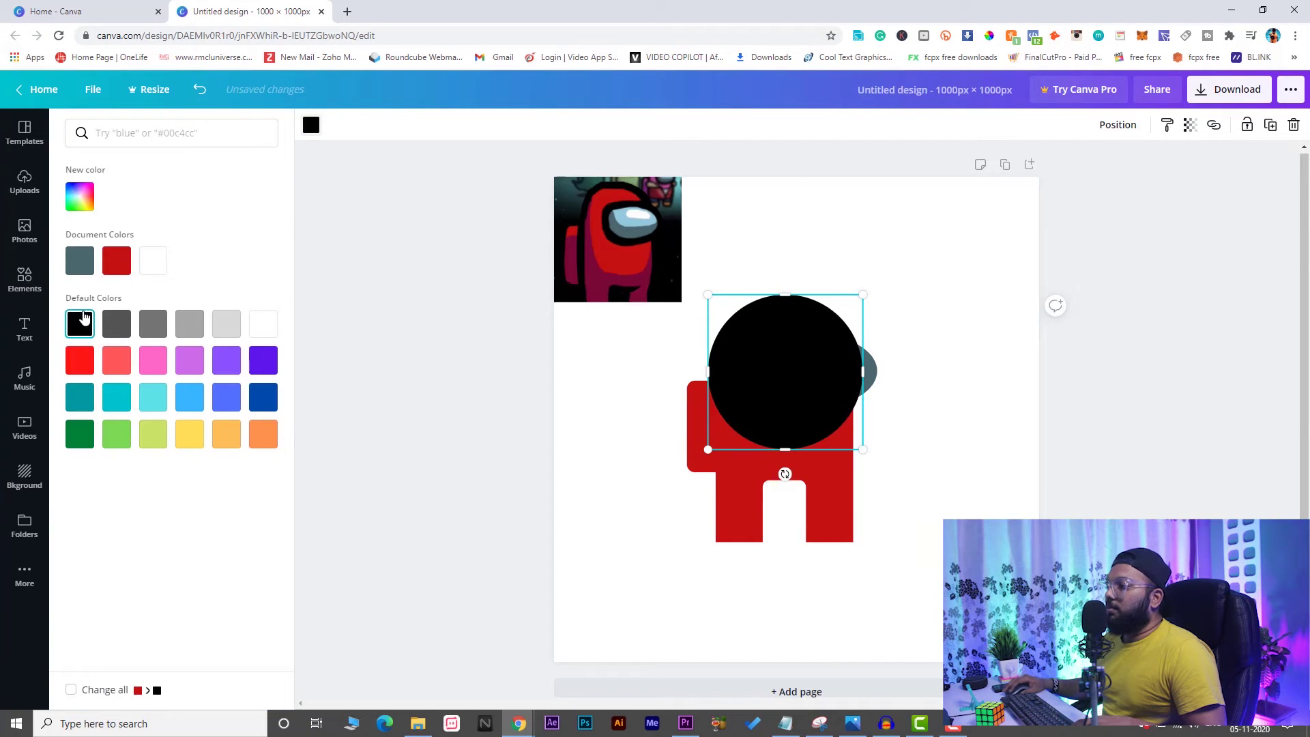
{"action": "right_click", "coordinate": [753, 385]}
{"action": "left_click", "coordinate": [797, 497]}
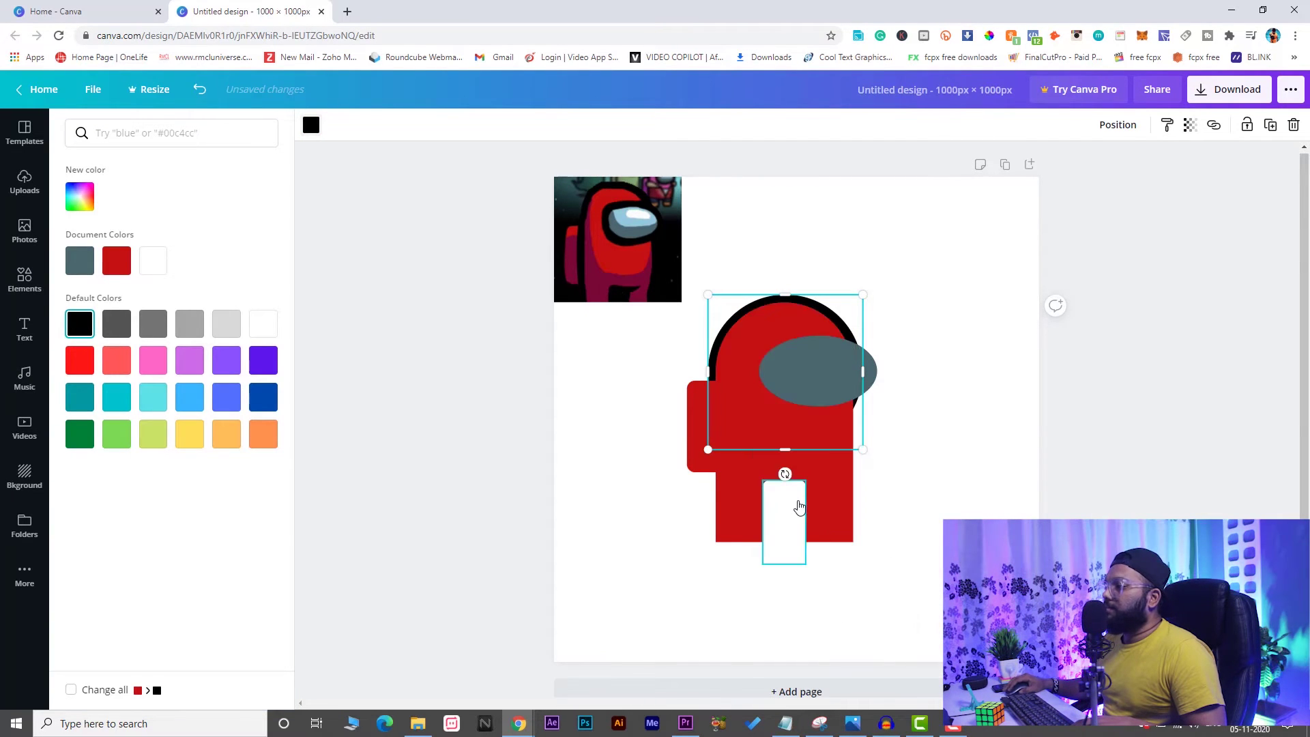
{"action": "left_click", "coordinate": [1112, 408]}
{"action": "left_click", "coordinate": [915, 348]}
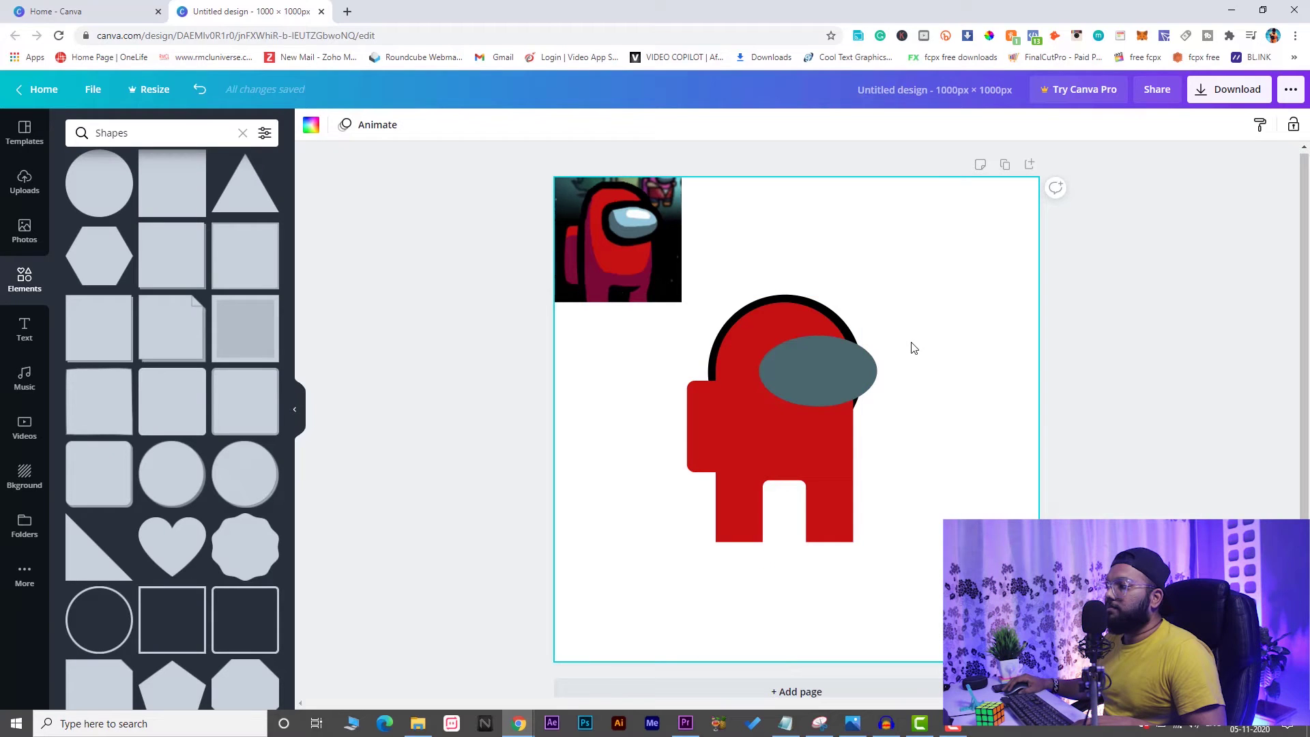
Resize the red head so the black circle shows as an outline around it
{"action": "left_click", "coordinate": [851, 352]}
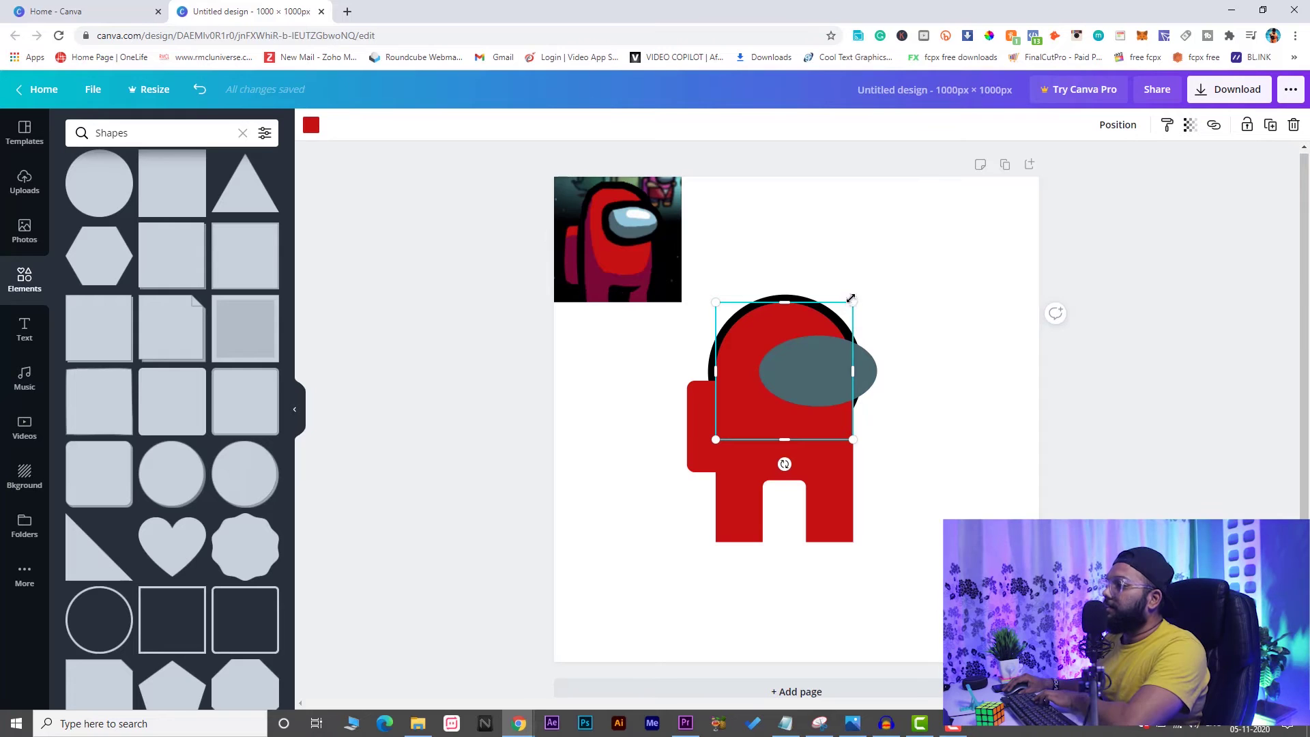
{"action": "left_click_drag", "start_coordinate": [851, 298], "coordinate": [861, 295]}
{"action": "left_click", "coordinate": [856, 333]}
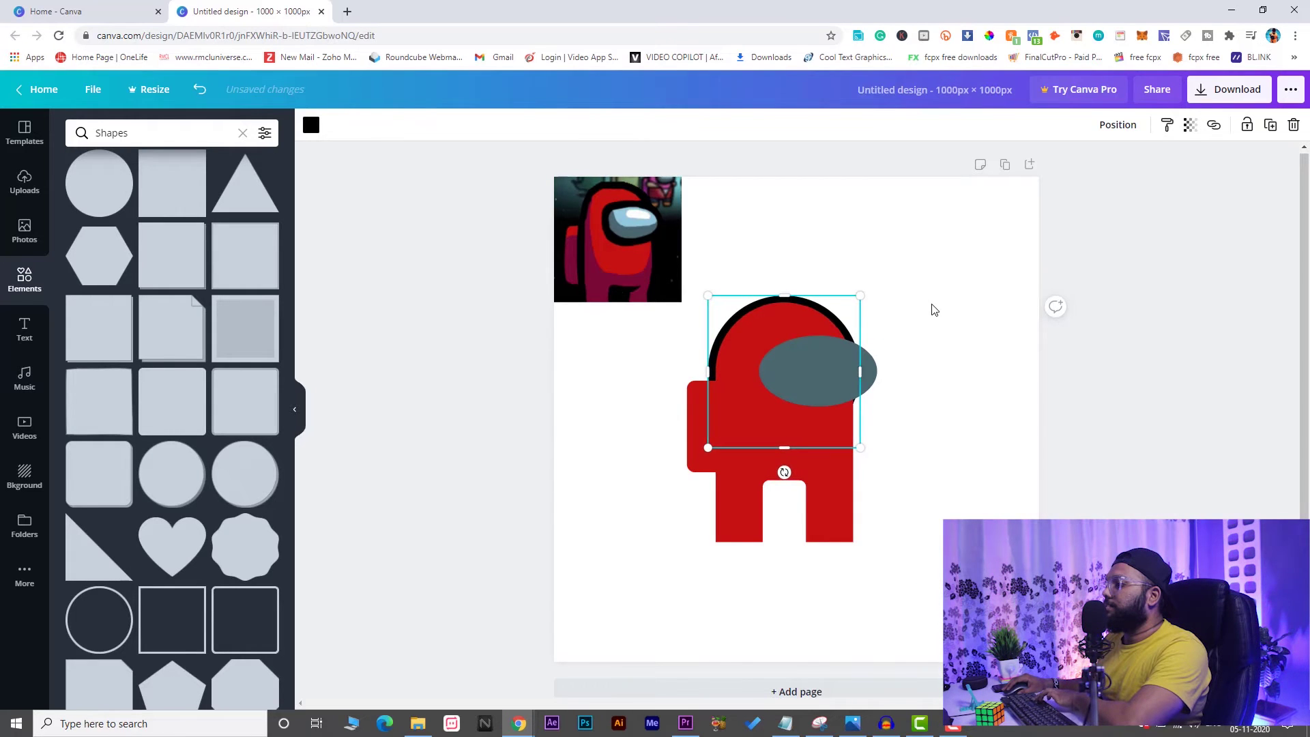
{"action": "left_click", "coordinate": [1027, 322]}
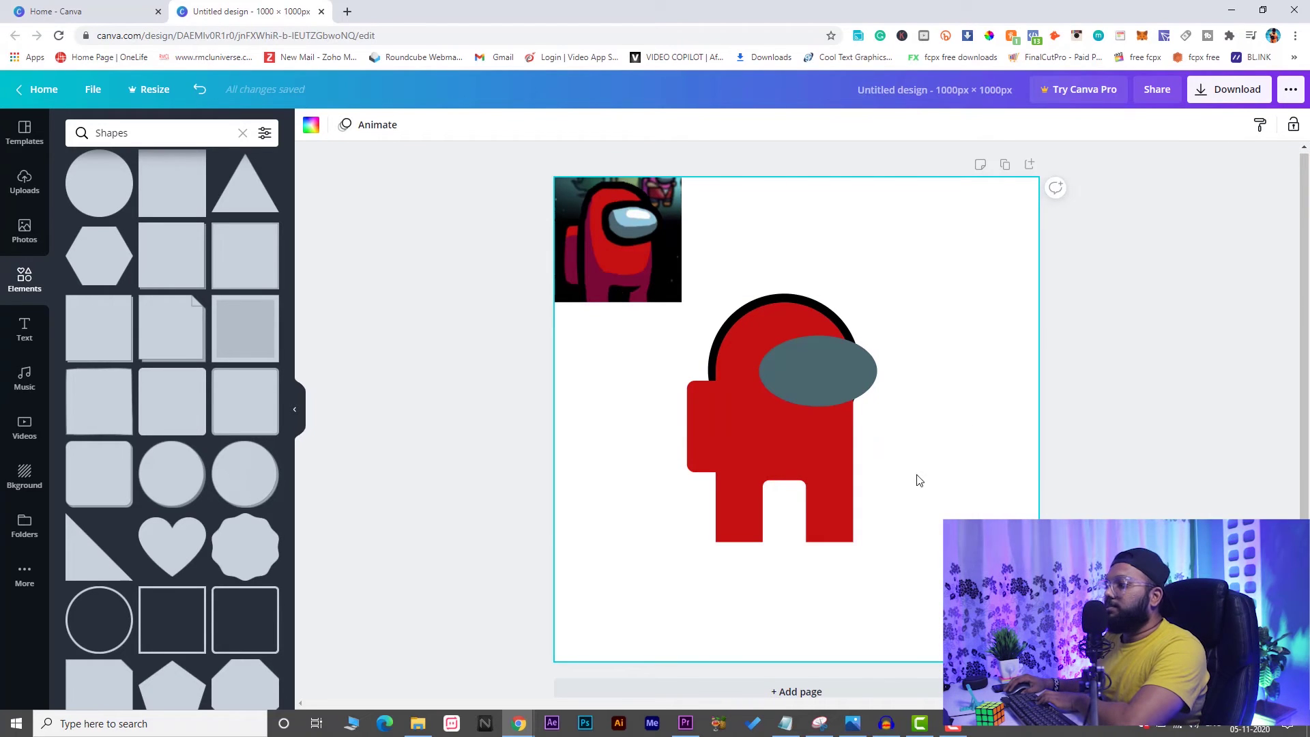
Duplicate the red body rectangle, colour the copy black, and send it to the back
{"action": "left_click", "coordinate": [731, 456]}
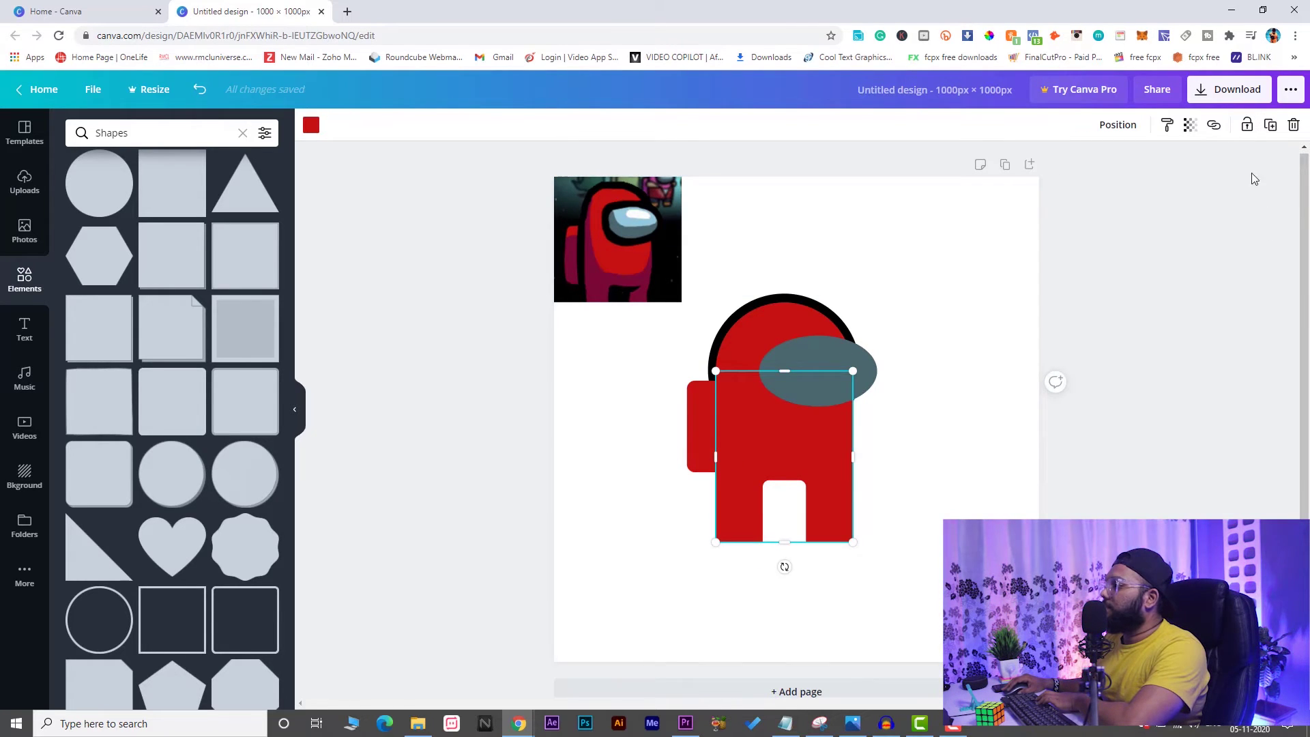
{"action": "left_click", "coordinate": [1271, 125]}
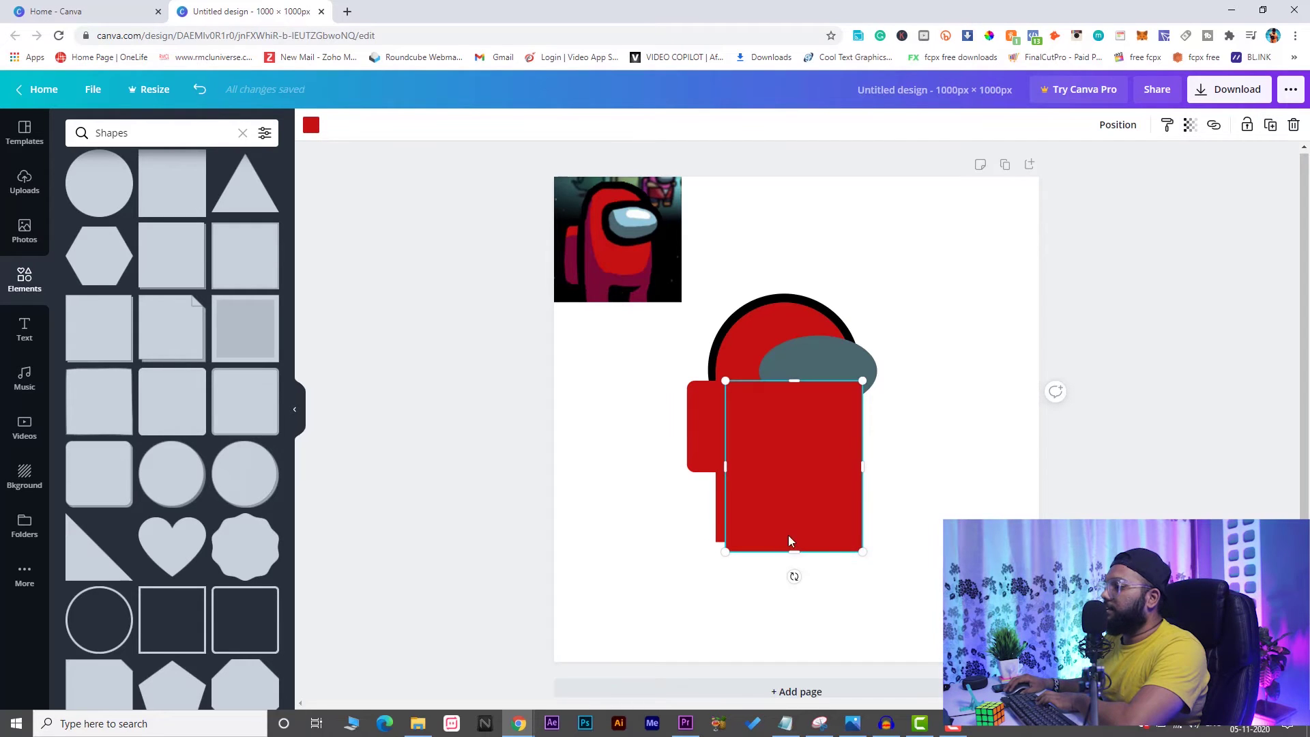
{"action": "left_click", "coordinate": [311, 125]}
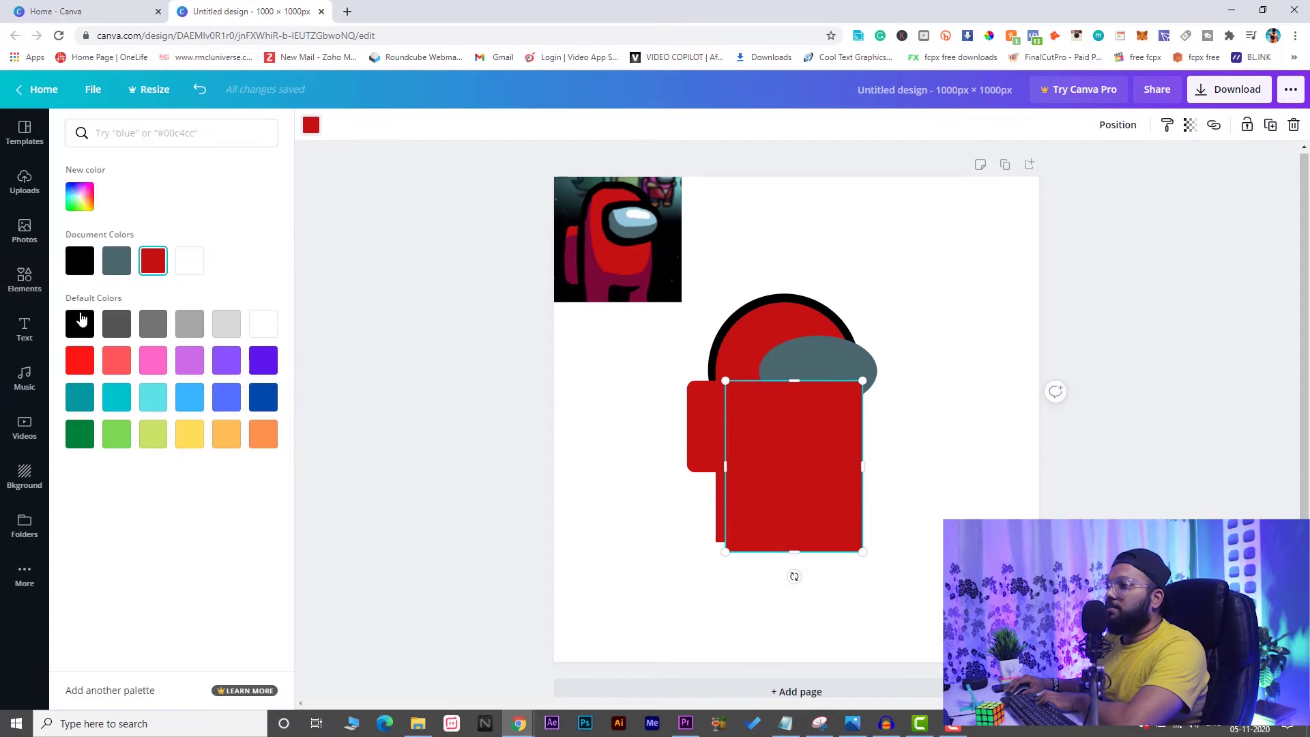
{"action": "left_click", "coordinate": [80, 260]}
{"action": "right_click", "coordinate": [769, 468]}
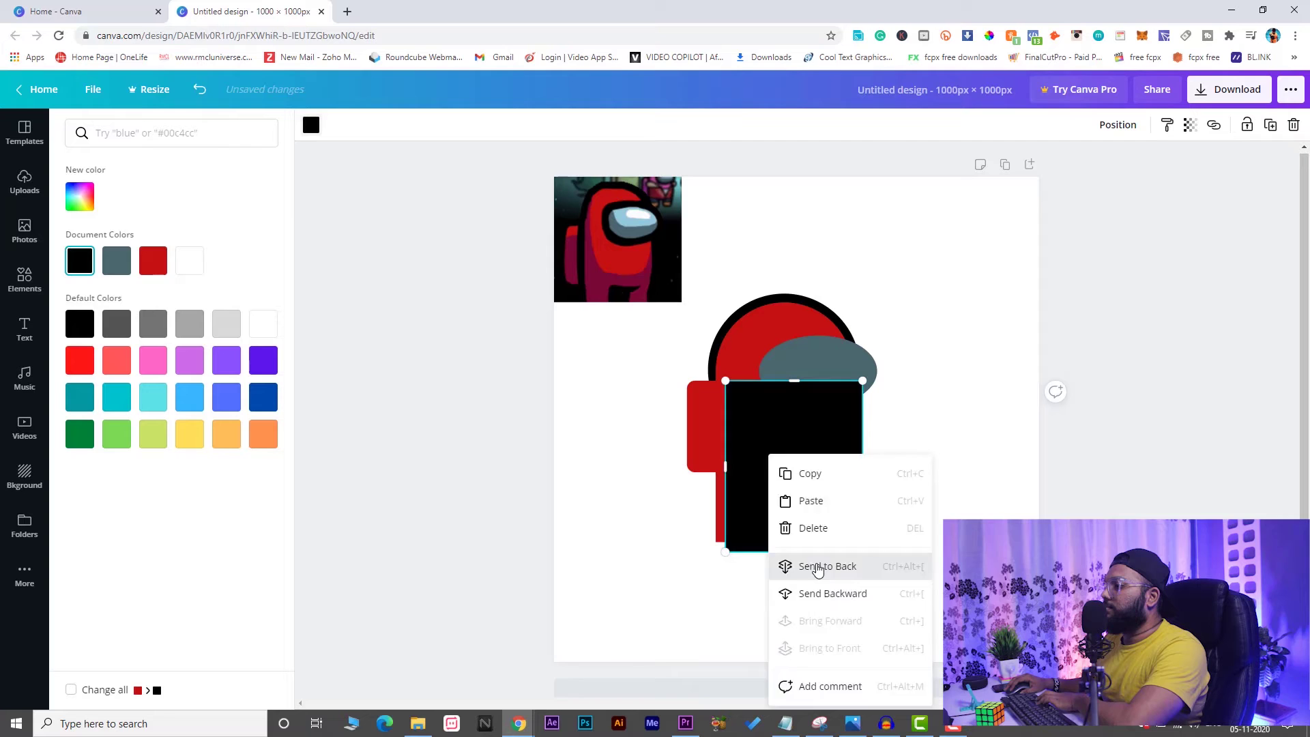
{"action": "left_click", "coordinate": [819, 565]}
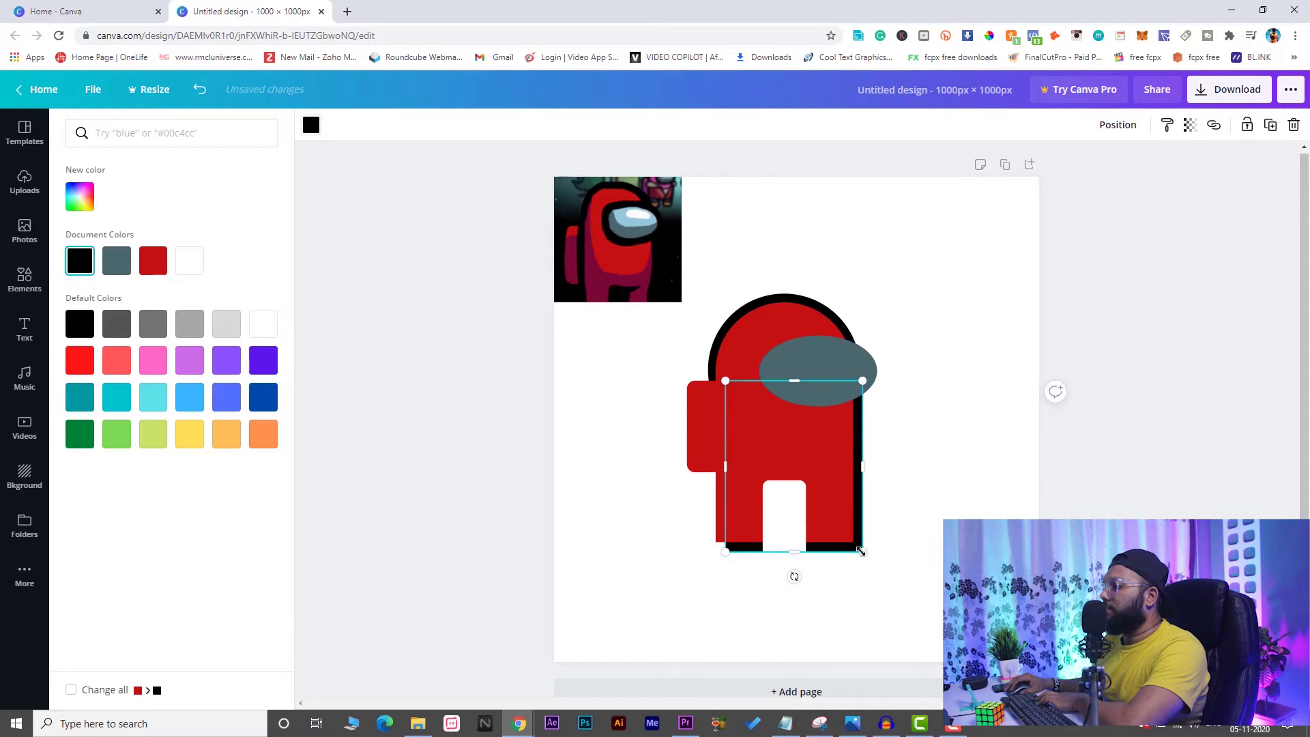
Enlarge and nudge the black rectangle so it outlines the body's sides and leg bottoms
{"action": "left_click_drag", "start_coordinate": [861, 552], "coordinate": [867, 558]}
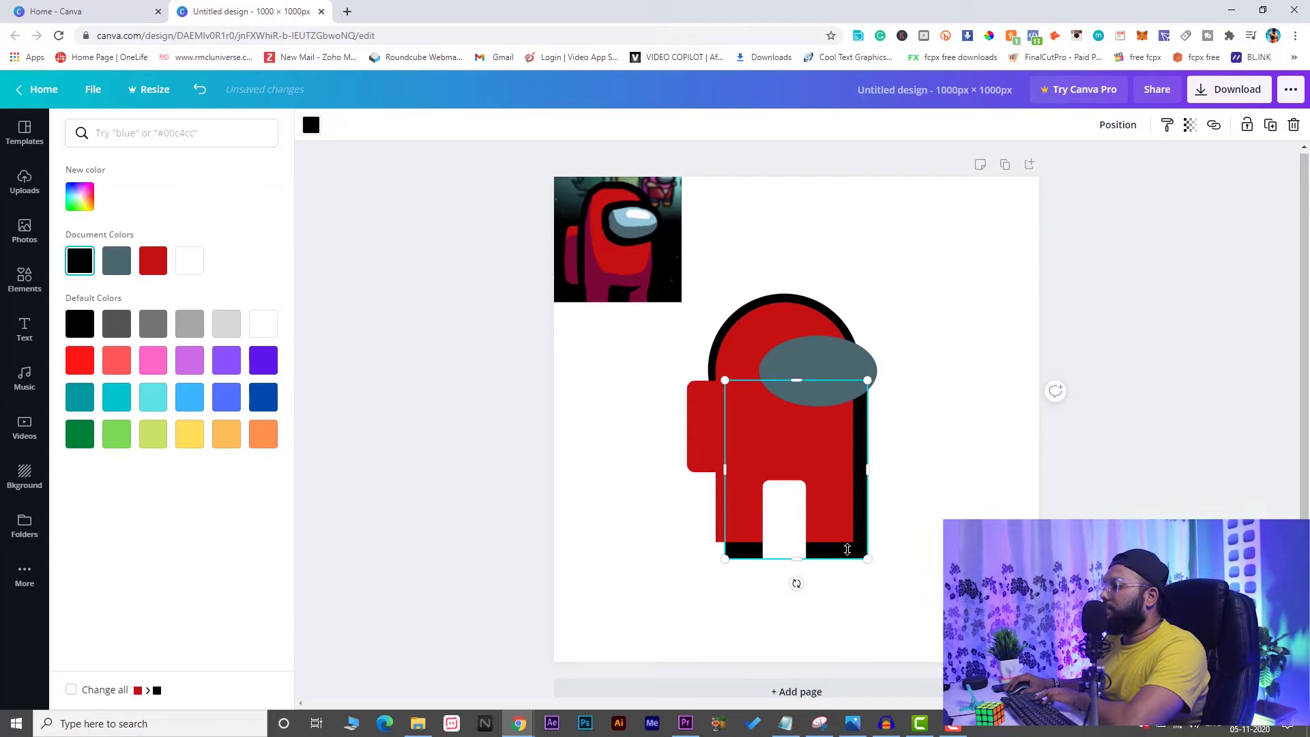
{"action": "key", "text": "shift+Left"}
{"action": "key", "text": "shift+Left"}
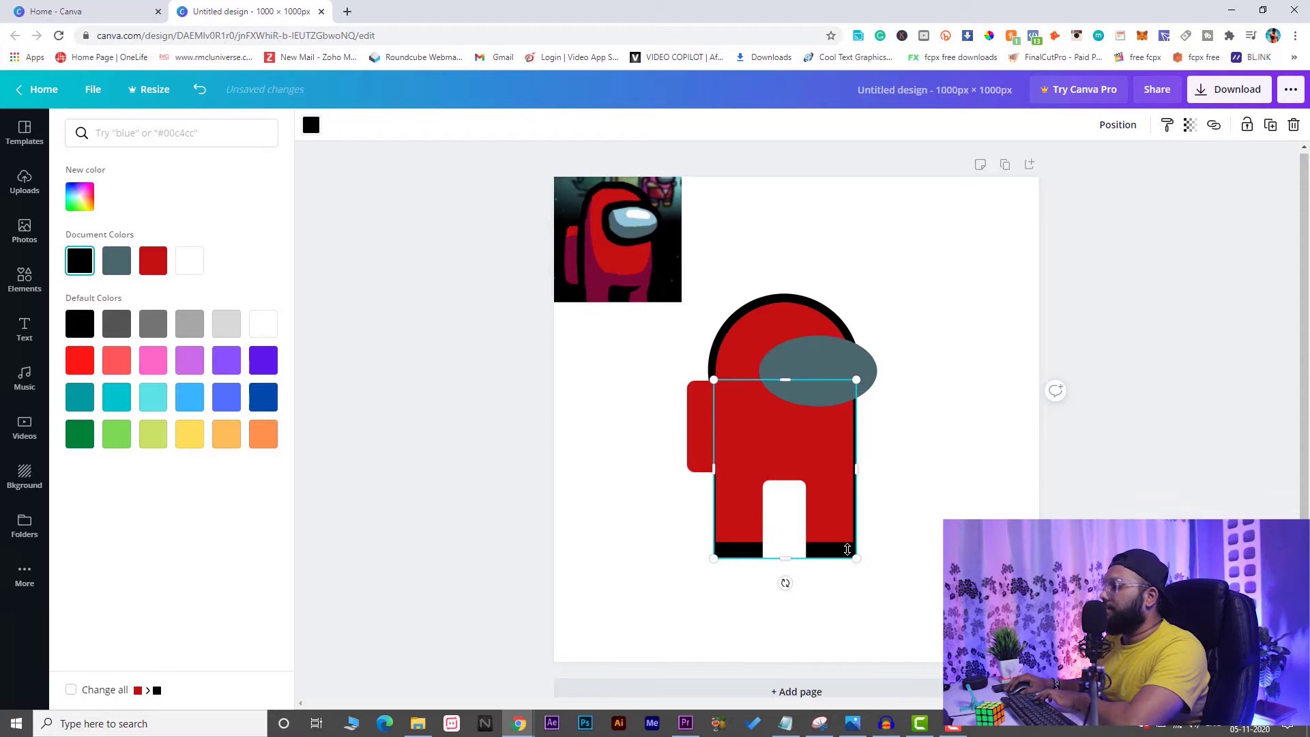
{"action": "left_click_drag", "start_coordinate": [849, 465], "coordinate": [859, 472]}
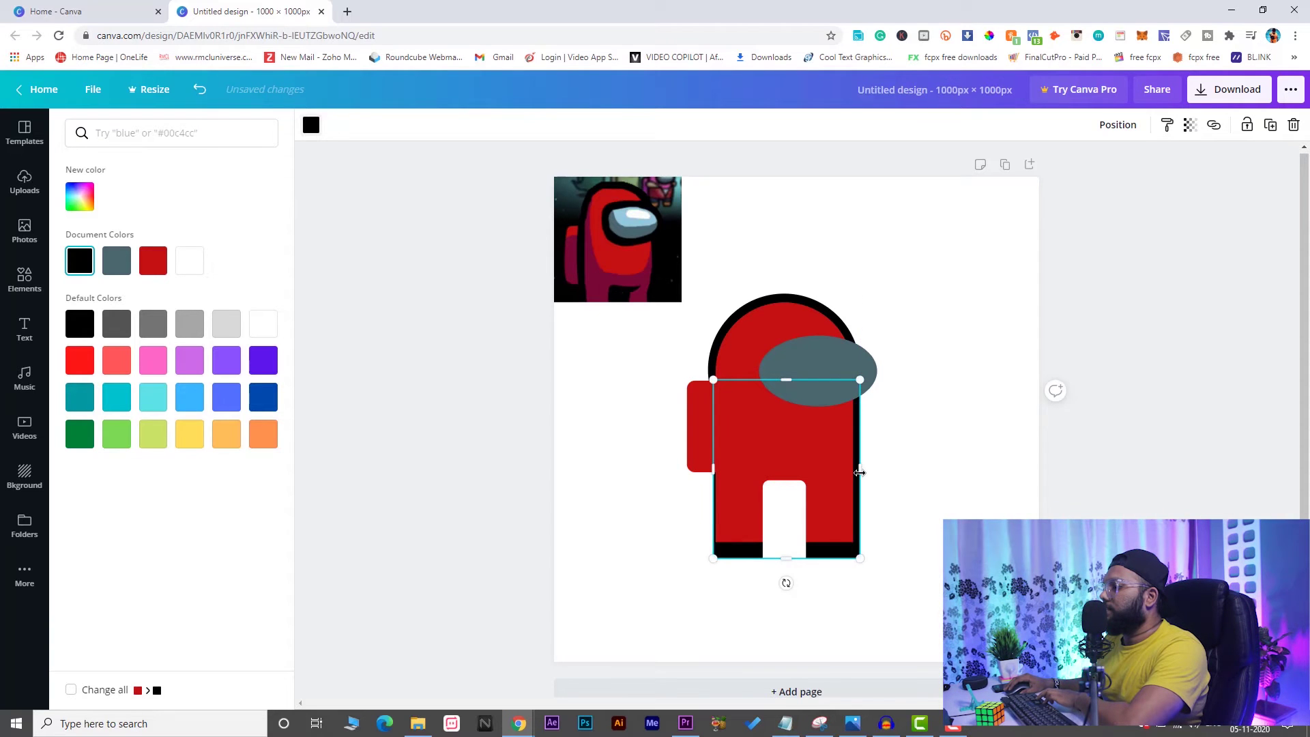
{"action": "key", "text": "shift+Left"}
{"action": "key", "text": "Escape"}
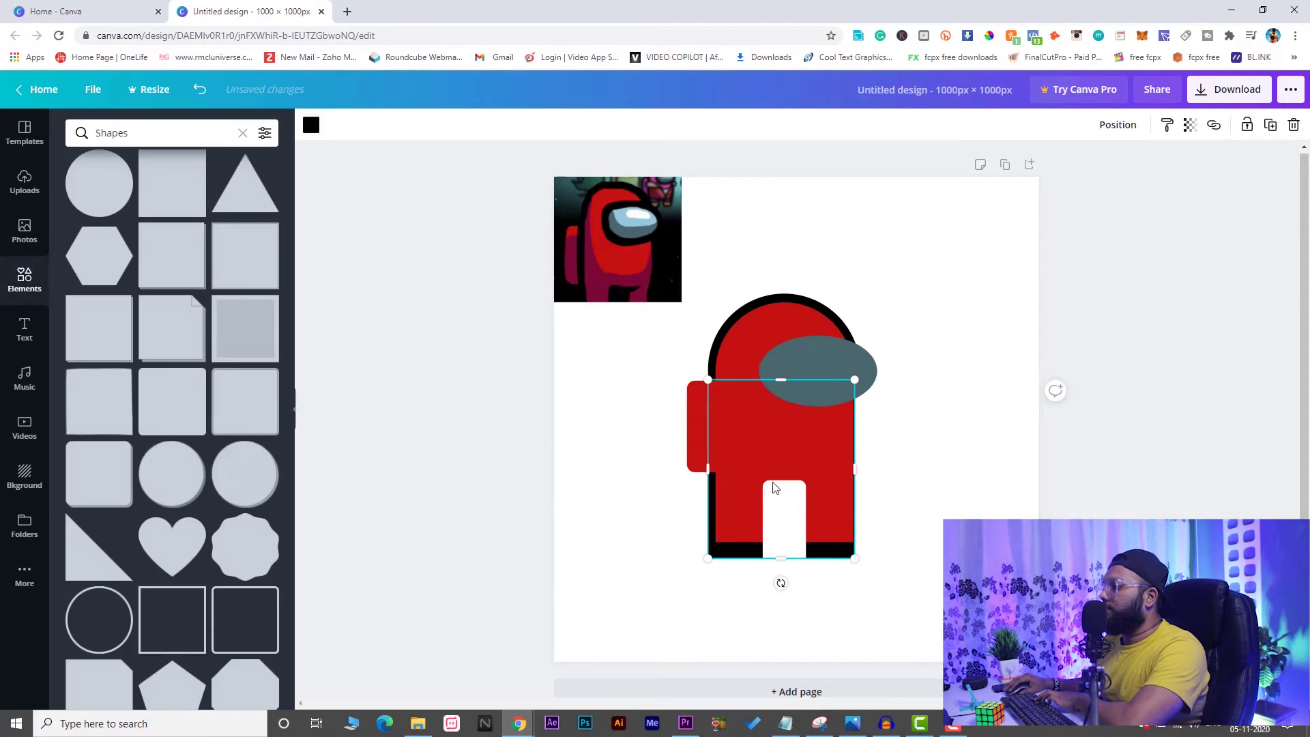
{"action": "left_click_drag", "start_coordinate": [842, 472], "coordinate": [861, 471]}
{"action": "left_click", "coordinate": [908, 481]}
{"action": "left_click", "coordinate": [729, 553]}
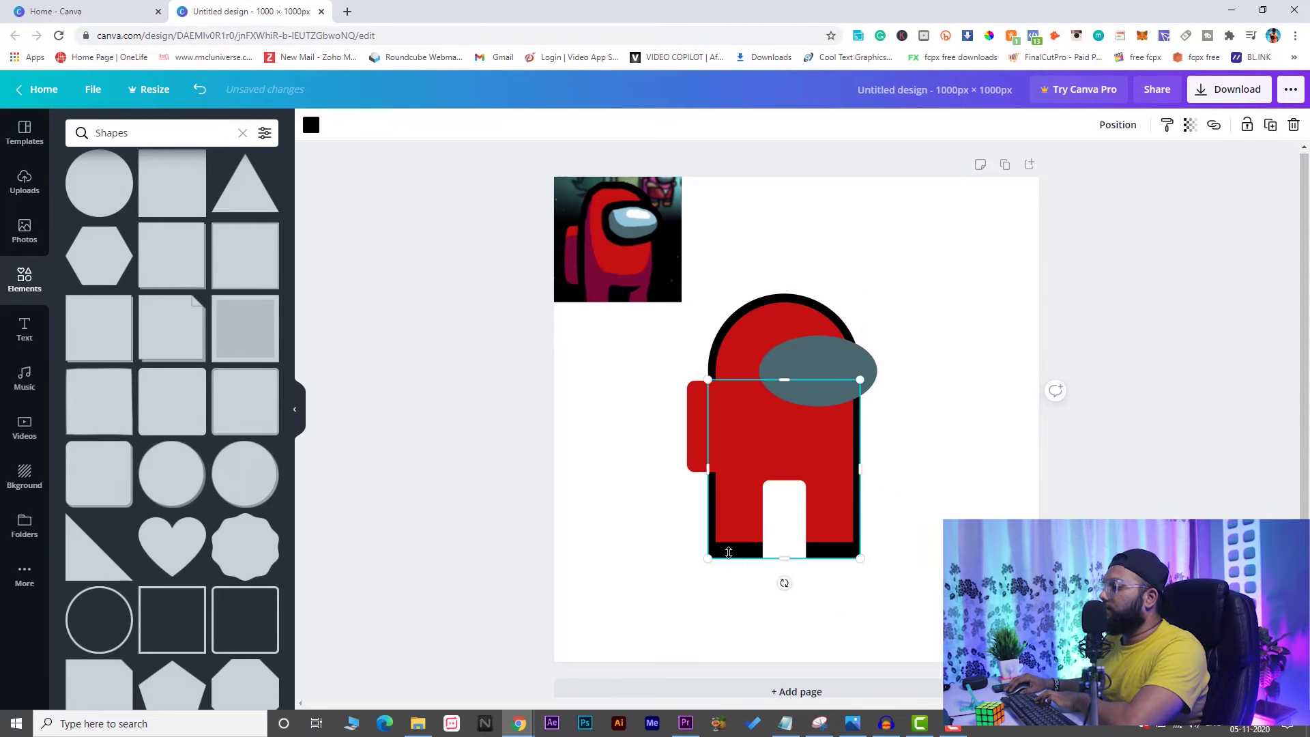
{"action": "left_click_drag", "start_coordinate": [780, 562], "coordinate": [788, 556]}
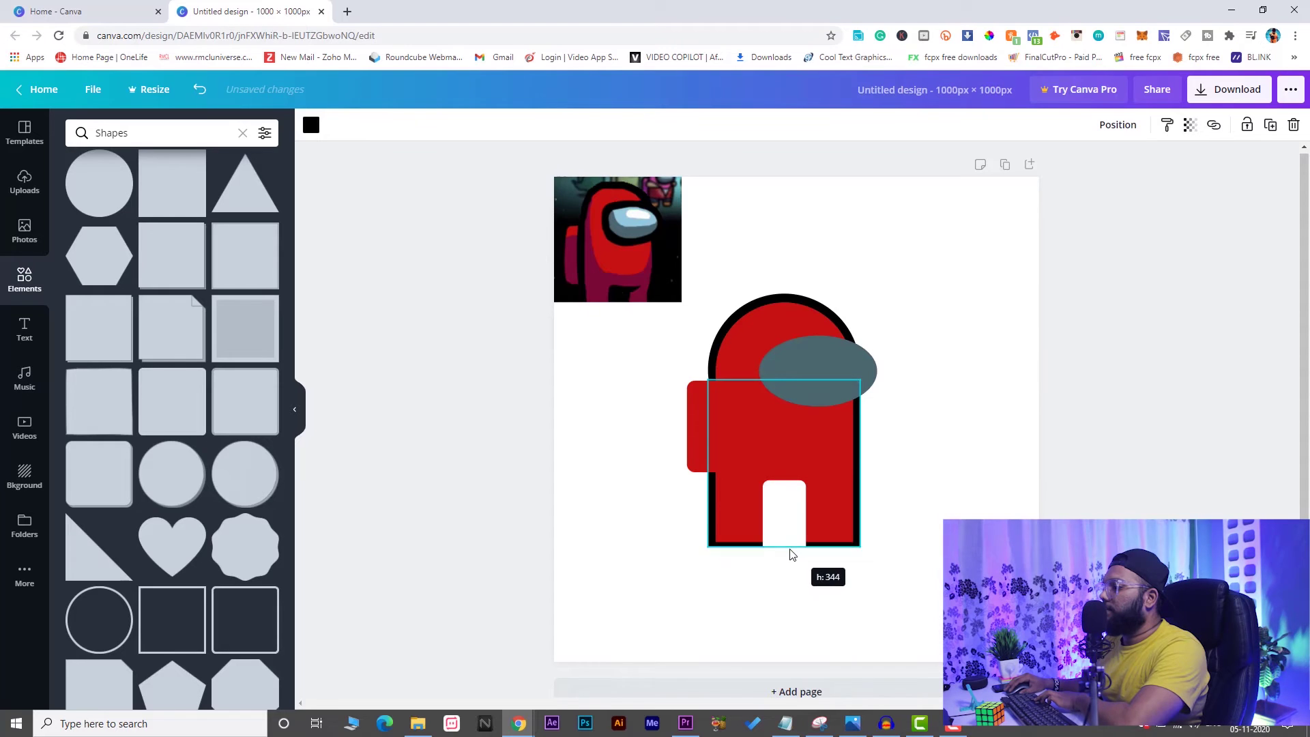
{"action": "left_click_drag", "start_coordinate": [792, 554], "coordinate": [791, 555]}
{"action": "left_click", "coordinate": [916, 533]}
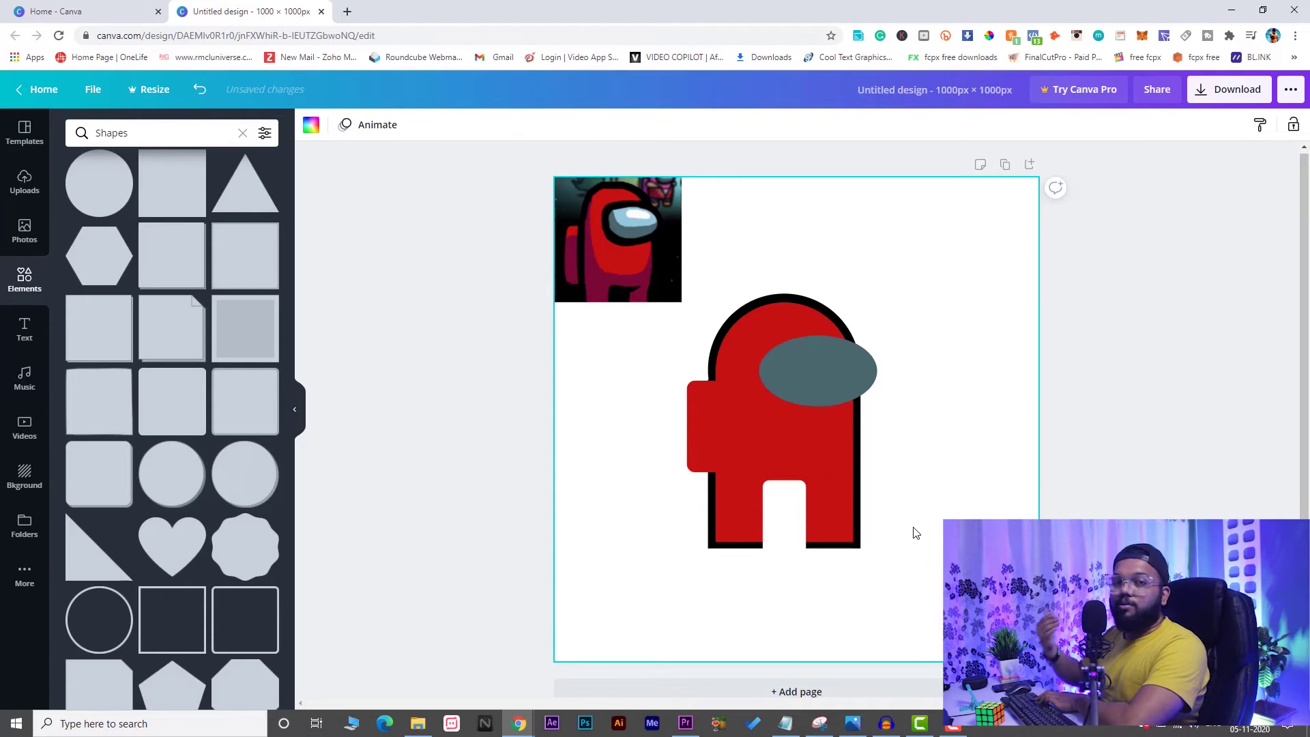
Narrow the white gap between the legs slightly
{"action": "left_click", "coordinate": [771, 509]}
{"action": "left_click_drag", "start_coordinate": [765, 520], "coordinate": [768, 520]}
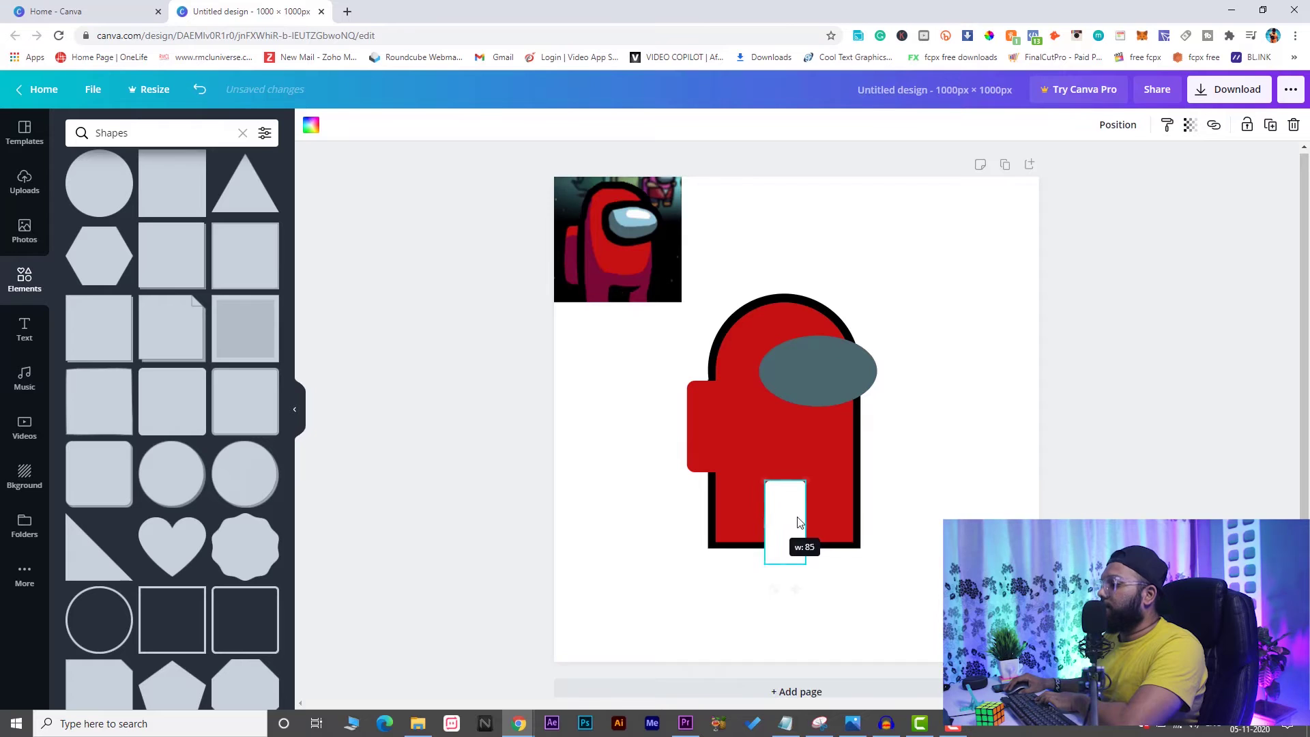
{"action": "left_click", "coordinate": [952, 499]}
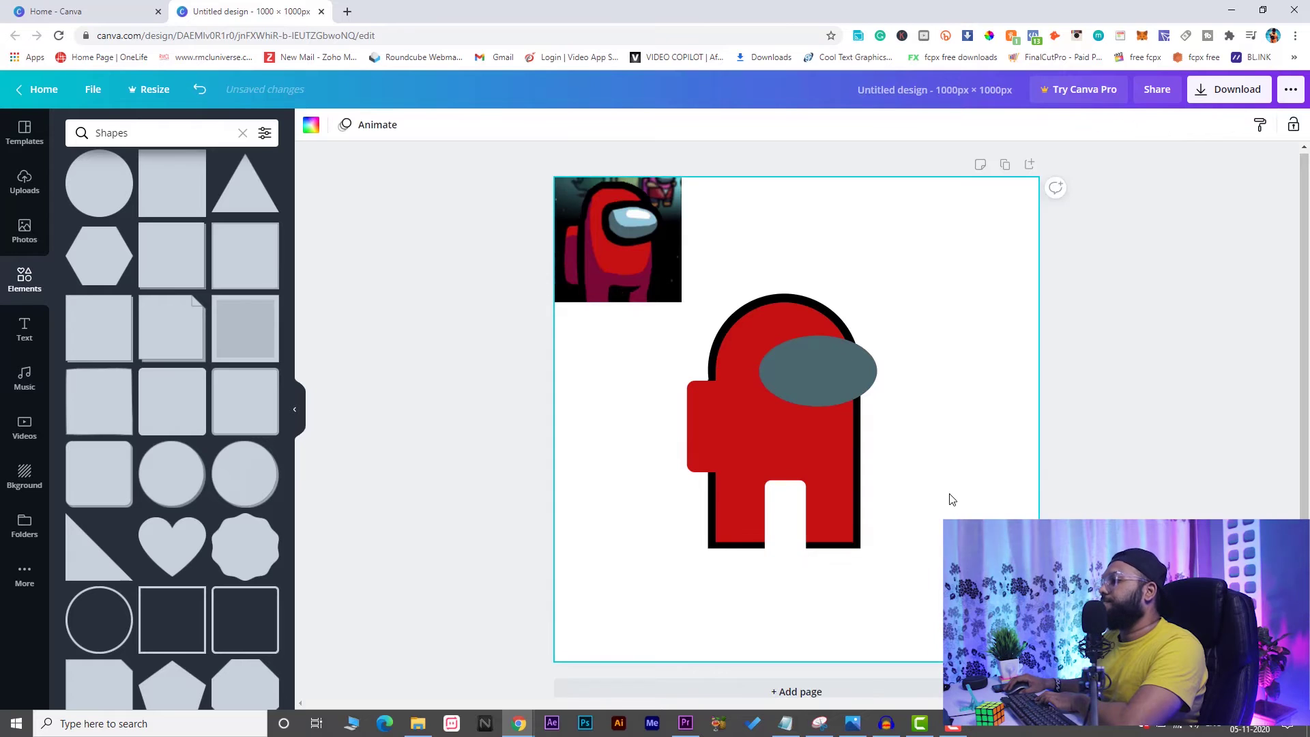
Make an enlarged black copy of the red backpack and place it behind the body
{"action": "left_click", "coordinate": [692, 437]}
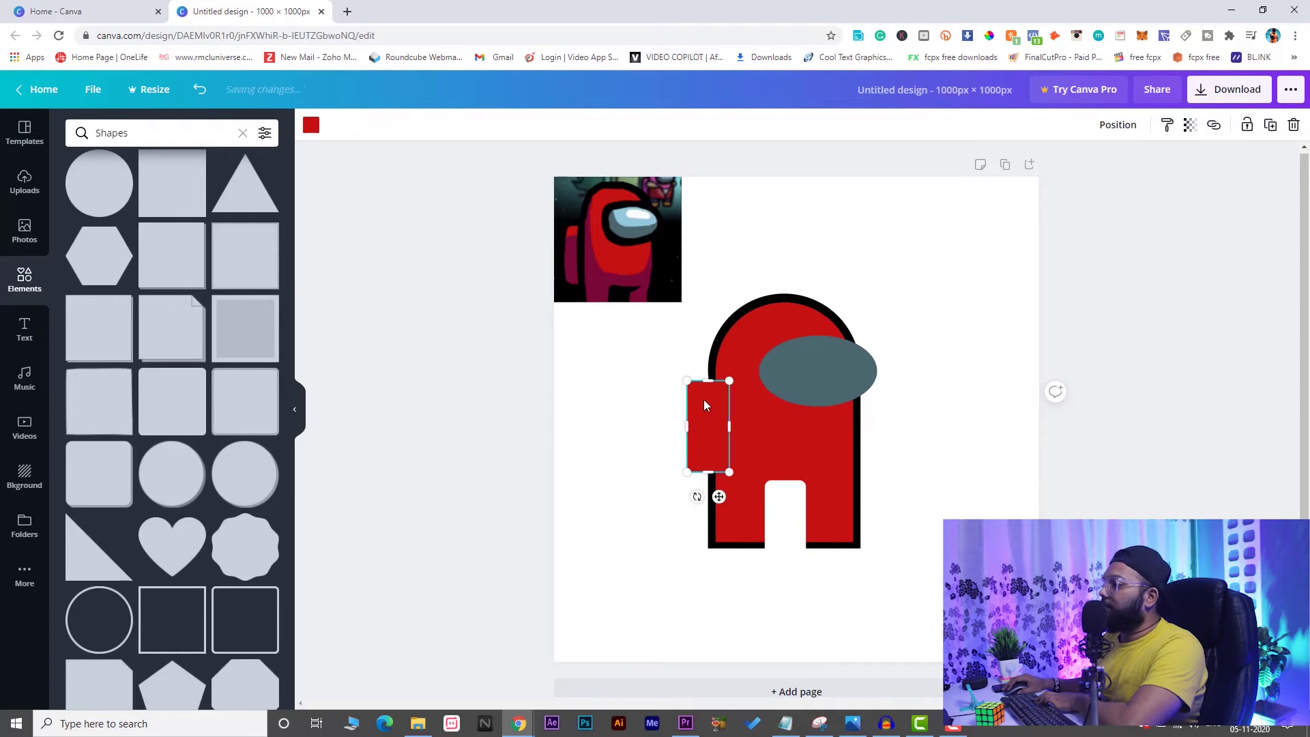
{"action": "left_click", "coordinate": [1270, 125]}
{"action": "left_click", "coordinate": [311, 125]}
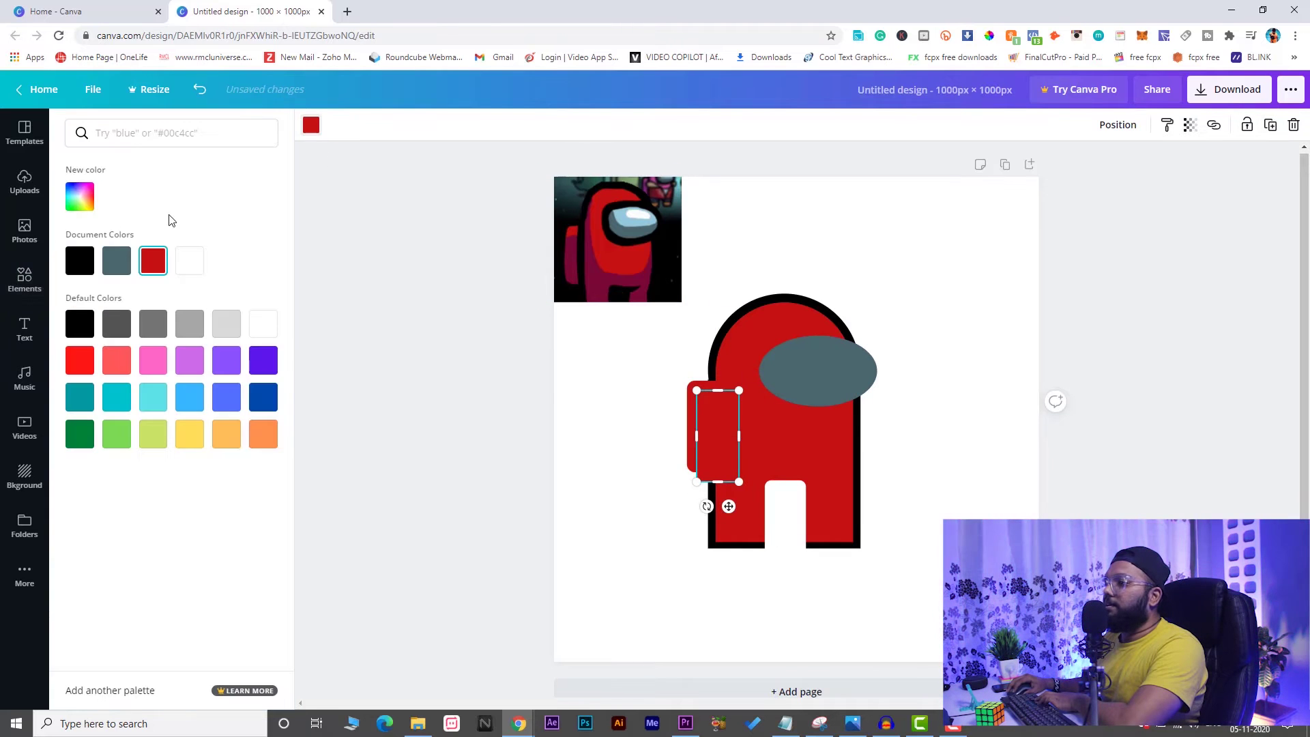
{"action": "left_click", "coordinate": [80, 260]}
{"action": "mouse_move", "coordinate": [697, 389]}
{"action": "left_mouse_down"}
{"action": "mouse_move", "coordinate": [690, 376]}
{"action": "mouse_move", "coordinate": [698, 415]}
{"action": "left_mouse_up"}
{"action": "right_click", "coordinate": [698, 415]}
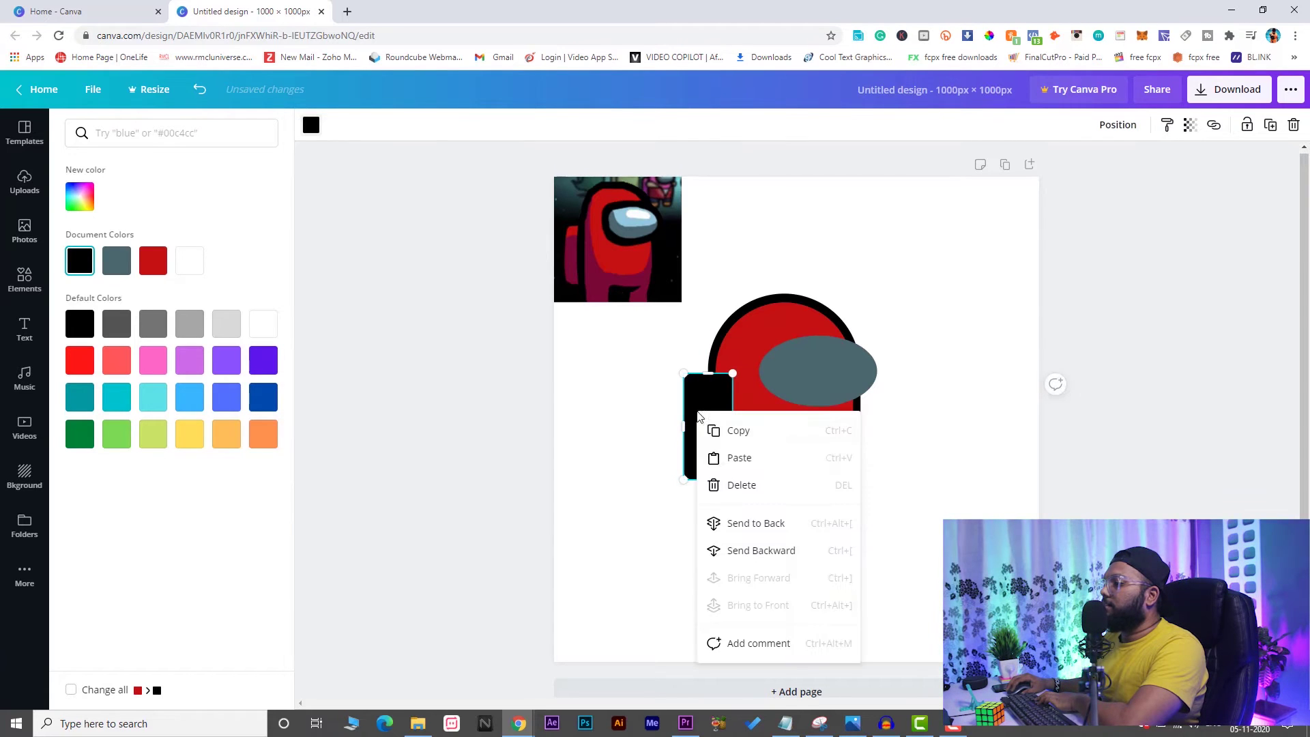
{"action": "left_click", "coordinate": [717, 521]}
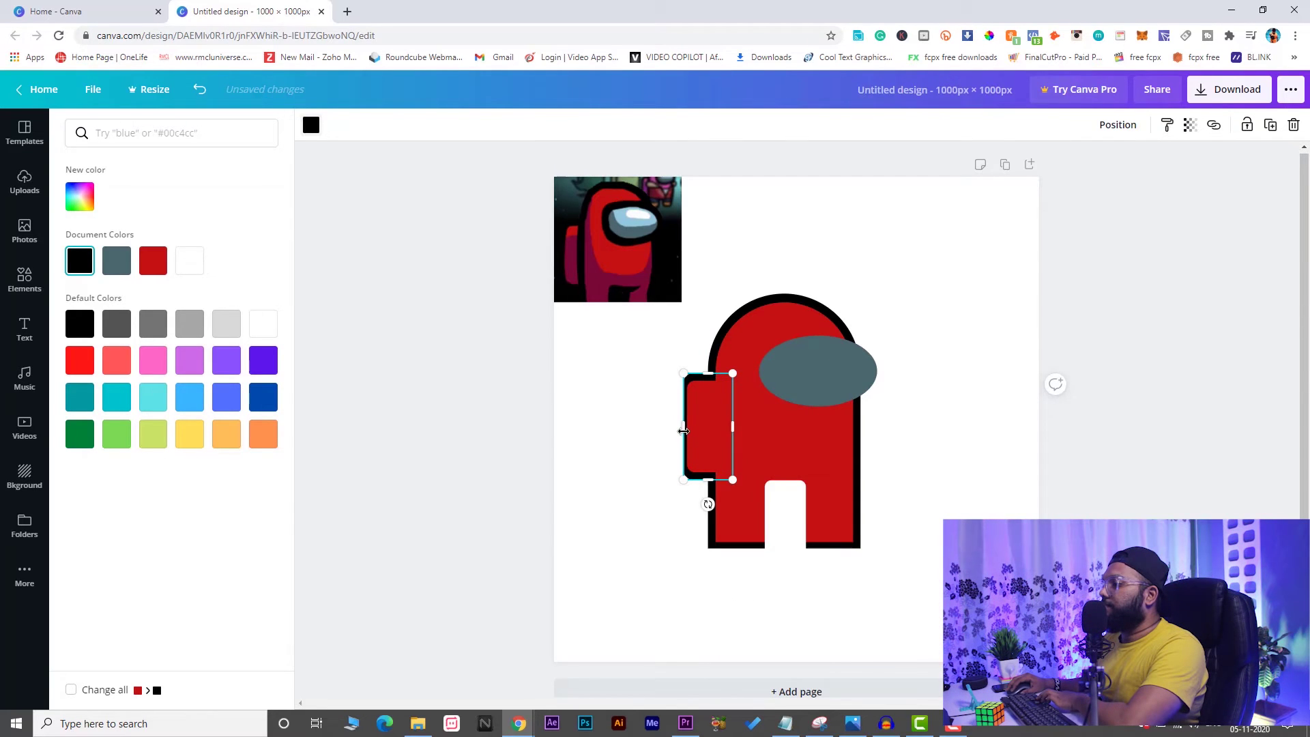
{"action": "key", "text": "Escape"}
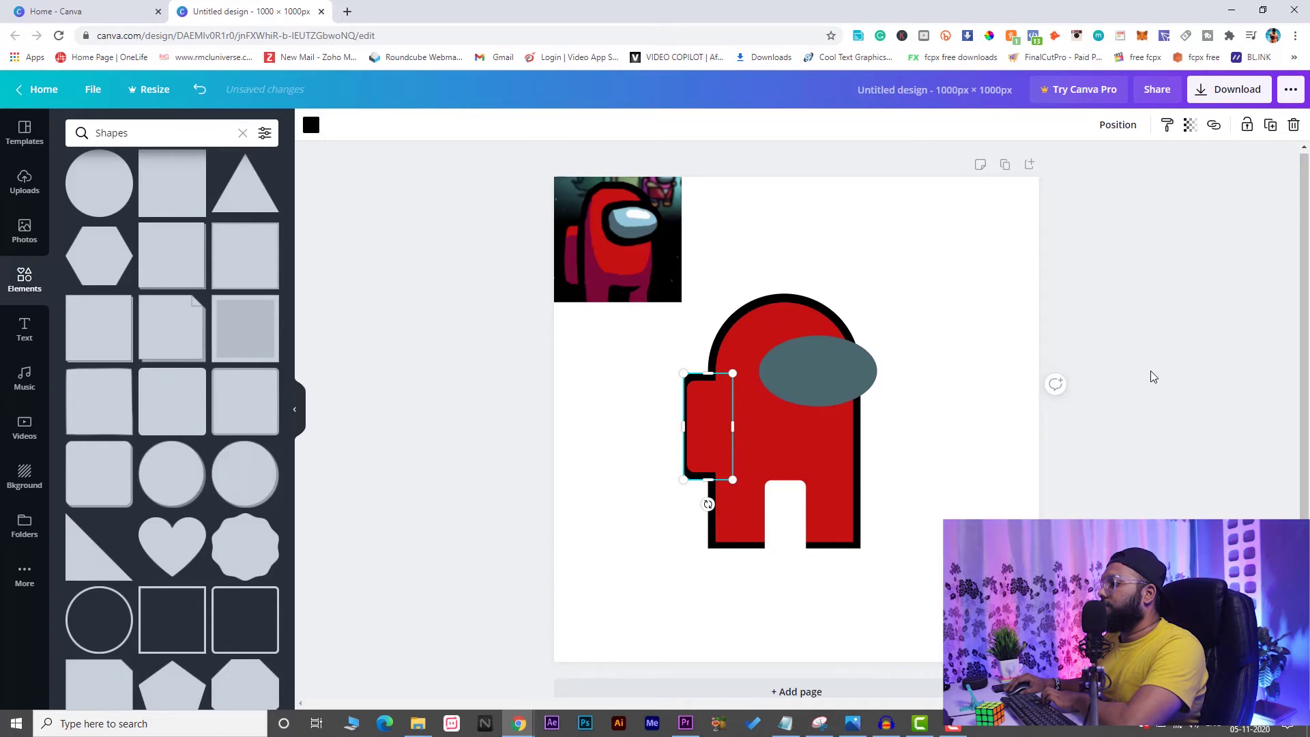
{"action": "key", "text": "Escape"}
{"action": "left_click_drag", "start_coordinate": [694, 375], "coordinate": [690, 376]}
{"action": "left_click", "coordinate": [1089, 425]}
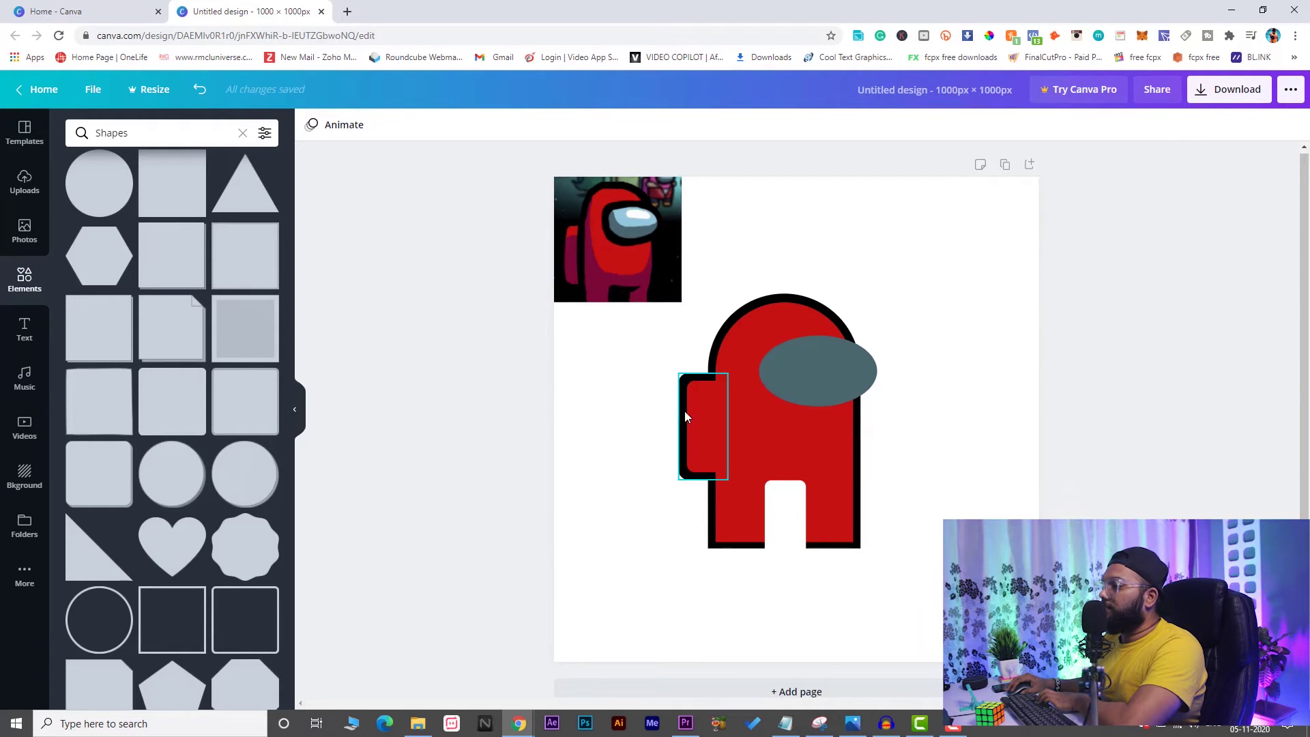
Shrink and nudge the red backpack so it sits inside its black outline
{"action": "left_click", "coordinate": [712, 421]}
{"action": "left_click_drag", "start_coordinate": [731, 426], "coordinate": [730, 427]}
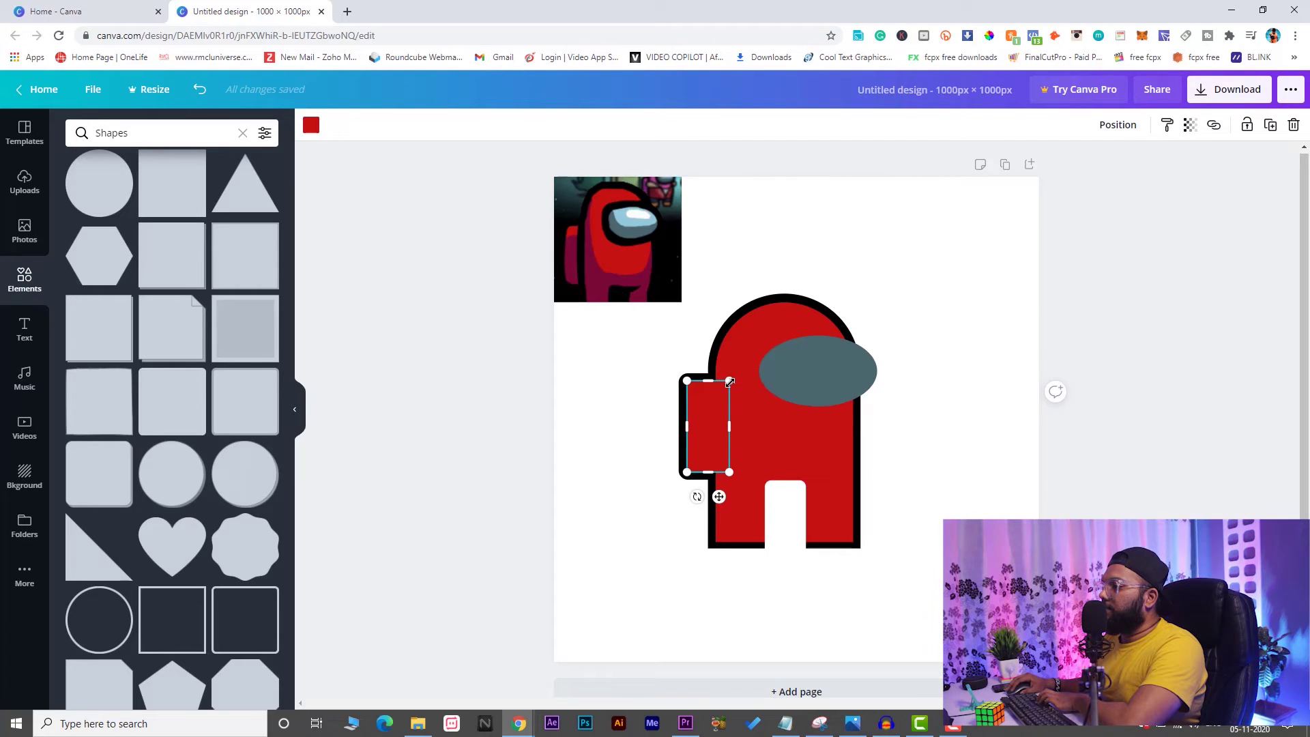
{"action": "left_click_drag", "start_coordinate": [730, 382], "coordinate": [700, 388]}
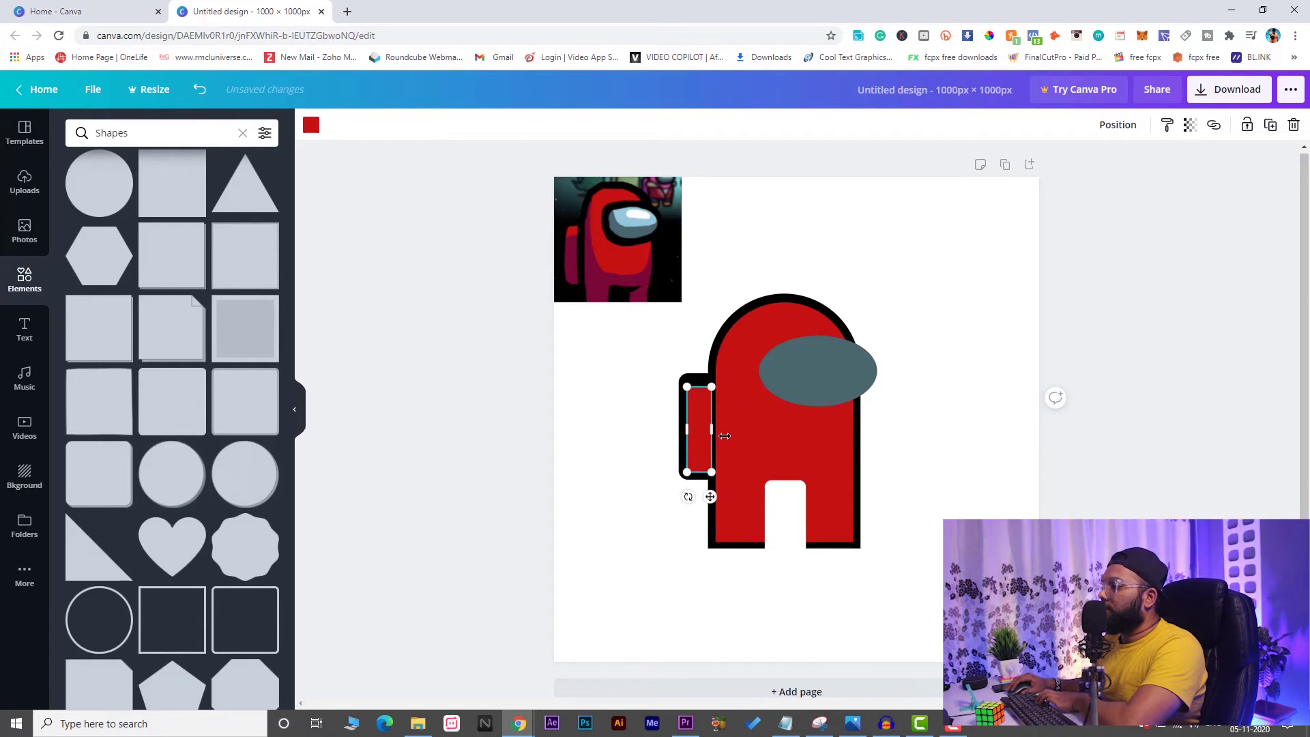
{"action": "left_click", "coordinate": [1074, 443]}
{"action": "left_click", "coordinate": [690, 430]}
{"action": "key", "text": "Left"}
{"action": "key", "text": "Left"}
{"action": "key", "text": "Left"}
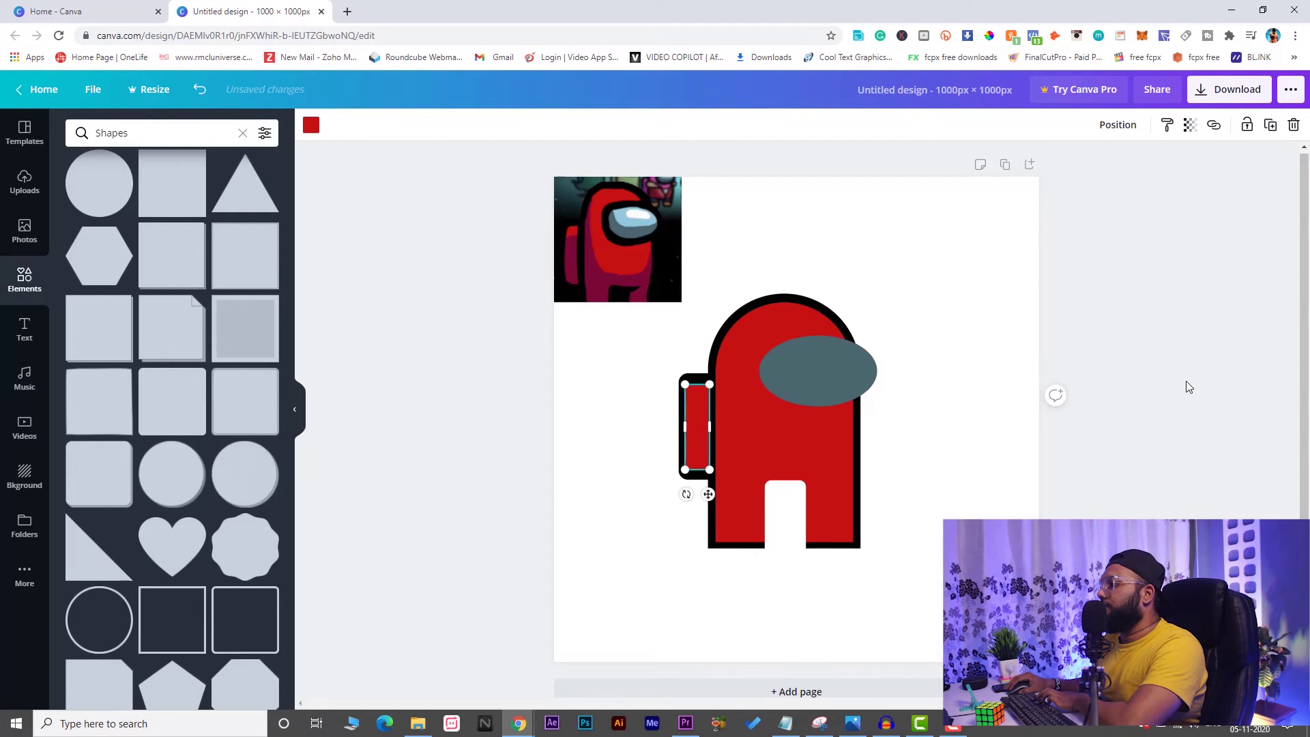
{"action": "left_click", "coordinate": [1189, 390]}
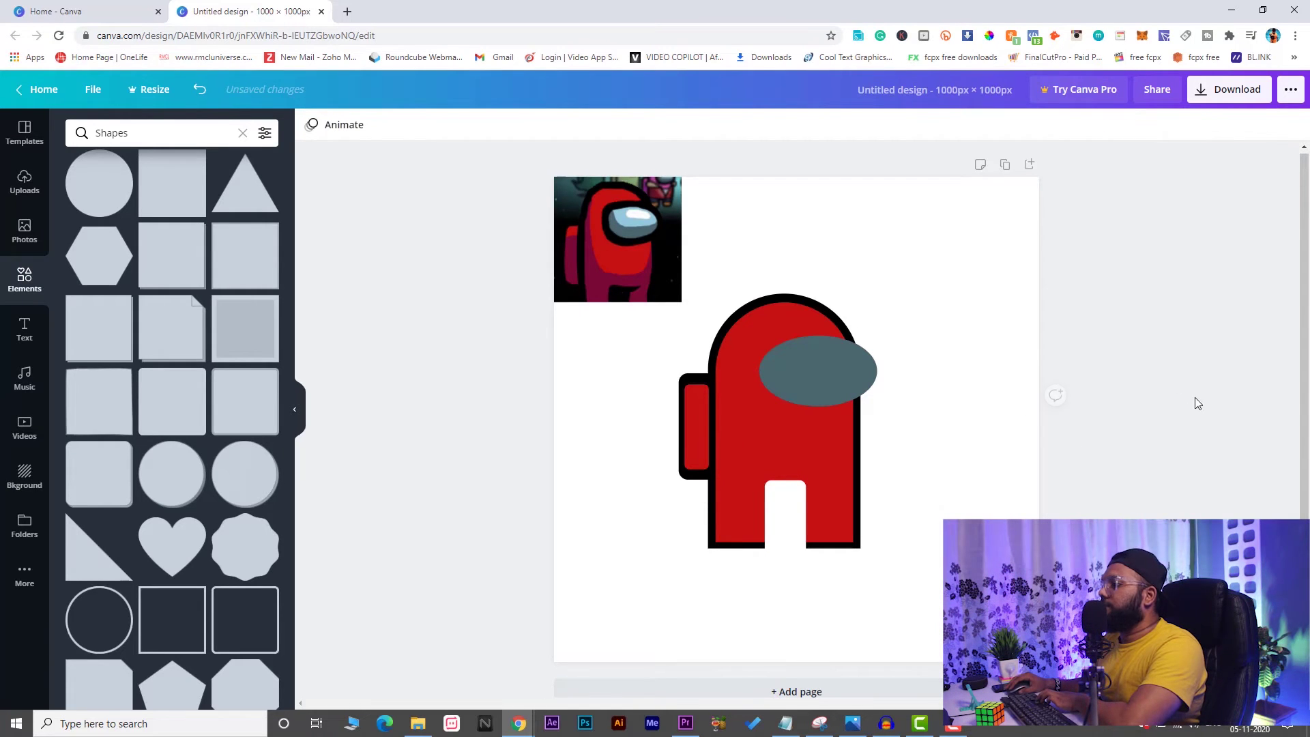
{"action": "left_click", "coordinate": [683, 427]}
{"action": "left_click", "coordinate": [660, 403]}
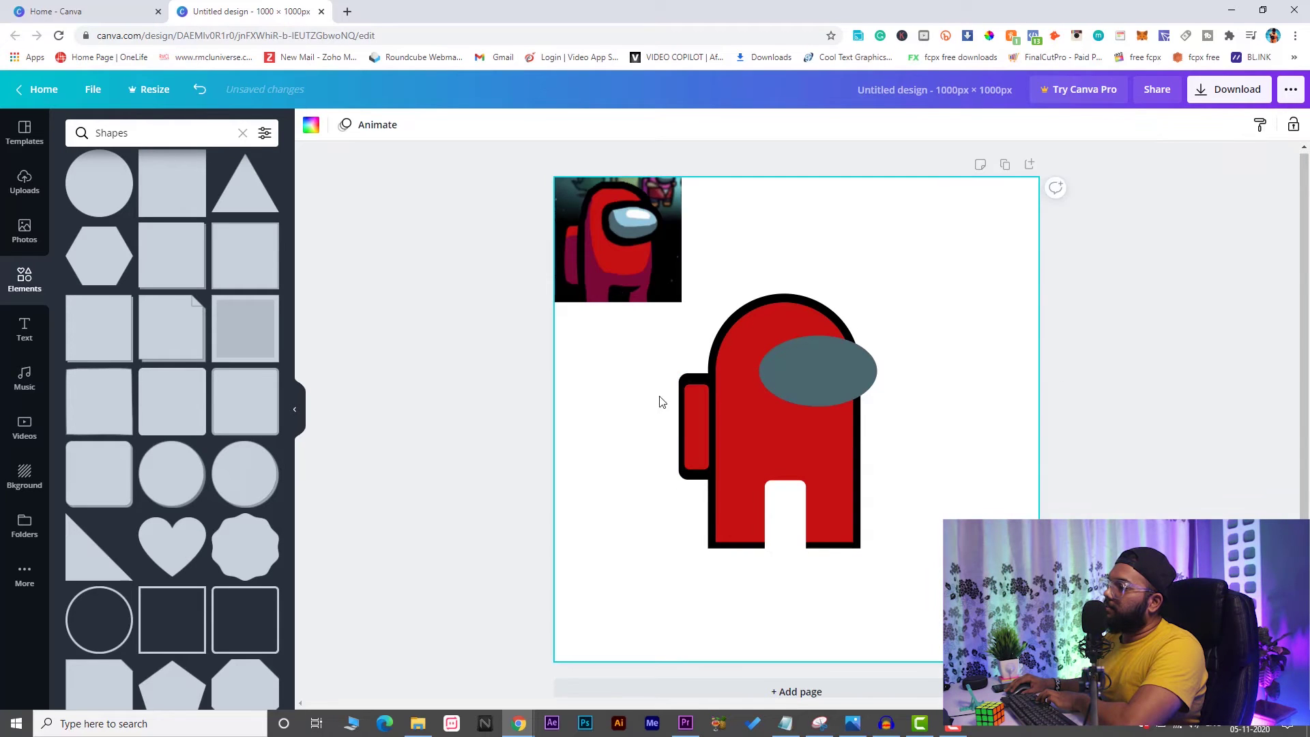
Widen the black backpack outline to the left and adjust its bottom edge
{"action": "left_click", "coordinate": [682, 391]}
{"action": "left_click_drag", "start_coordinate": [679, 426], "coordinate": [678, 432]}
{"action": "left_click_drag", "start_coordinate": [702, 480], "coordinate": [703, 473]}
{"action": "left_click", "coordinate": [952, 456]}
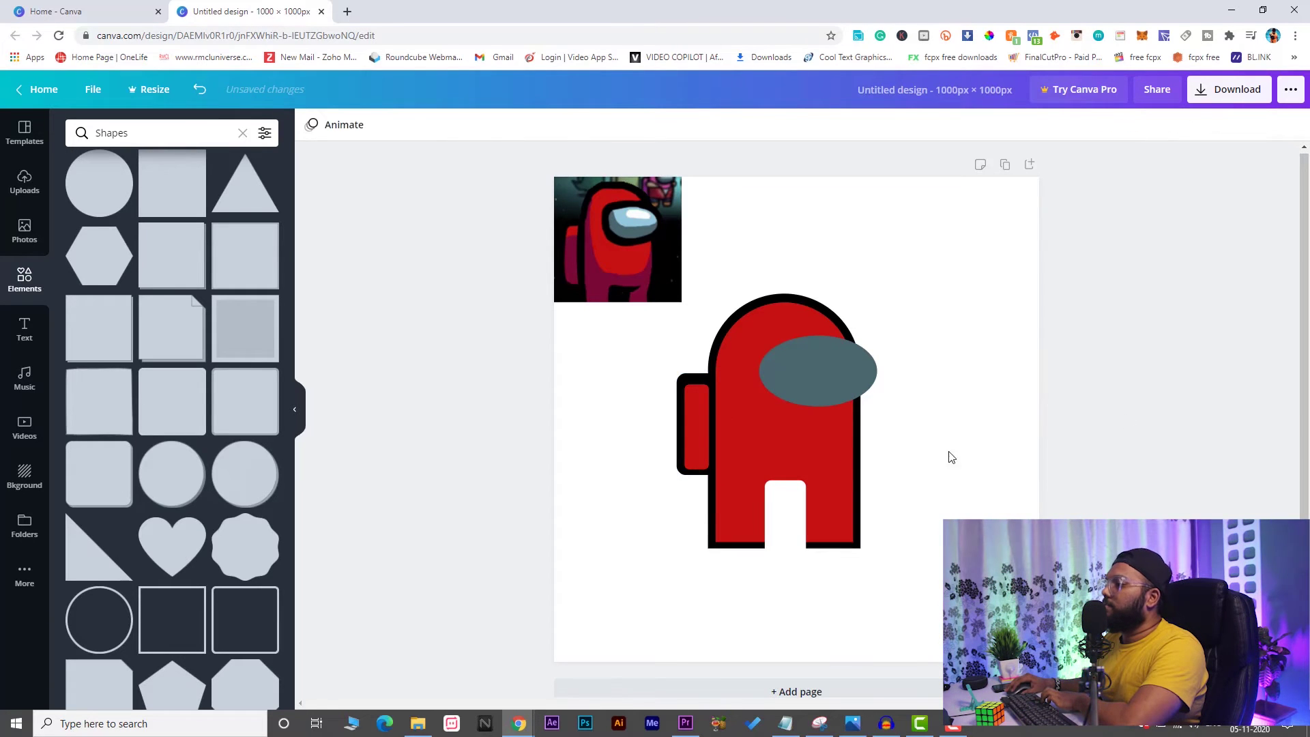
{"action": "left_click", "coordinate": [683, 402]}
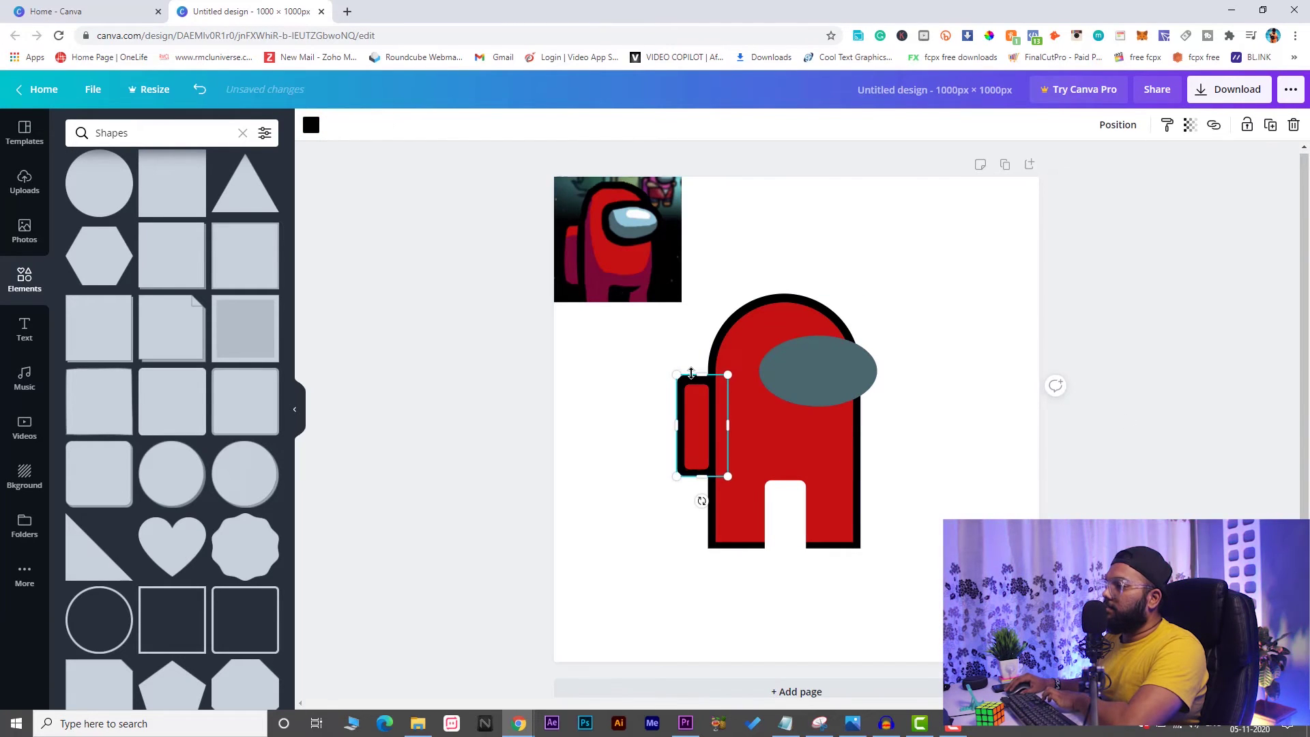
{"action": "left_click", "coordinate": [1160, 455]}
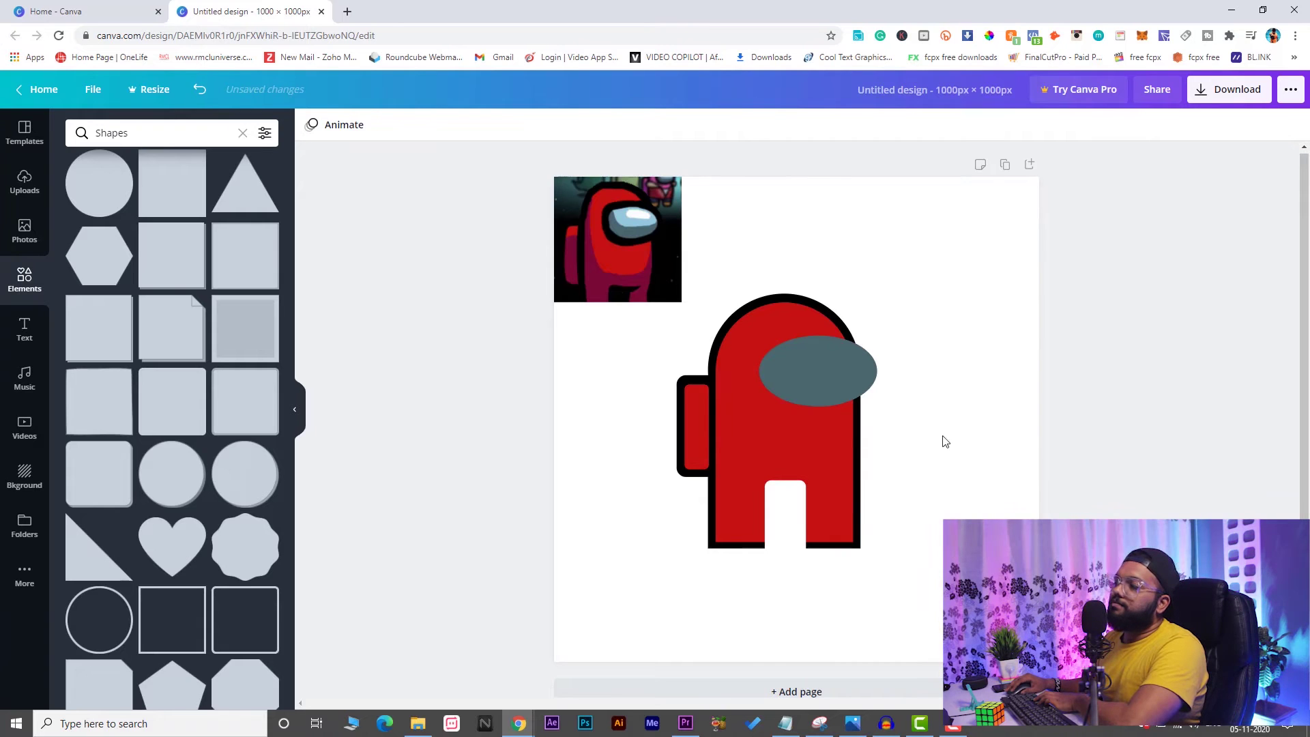
Place an enlarged black copy of the visor behind it, centre it, and slightly enlarge the grey visor
{"action": "left_click", "coordinate": [817, 400]}
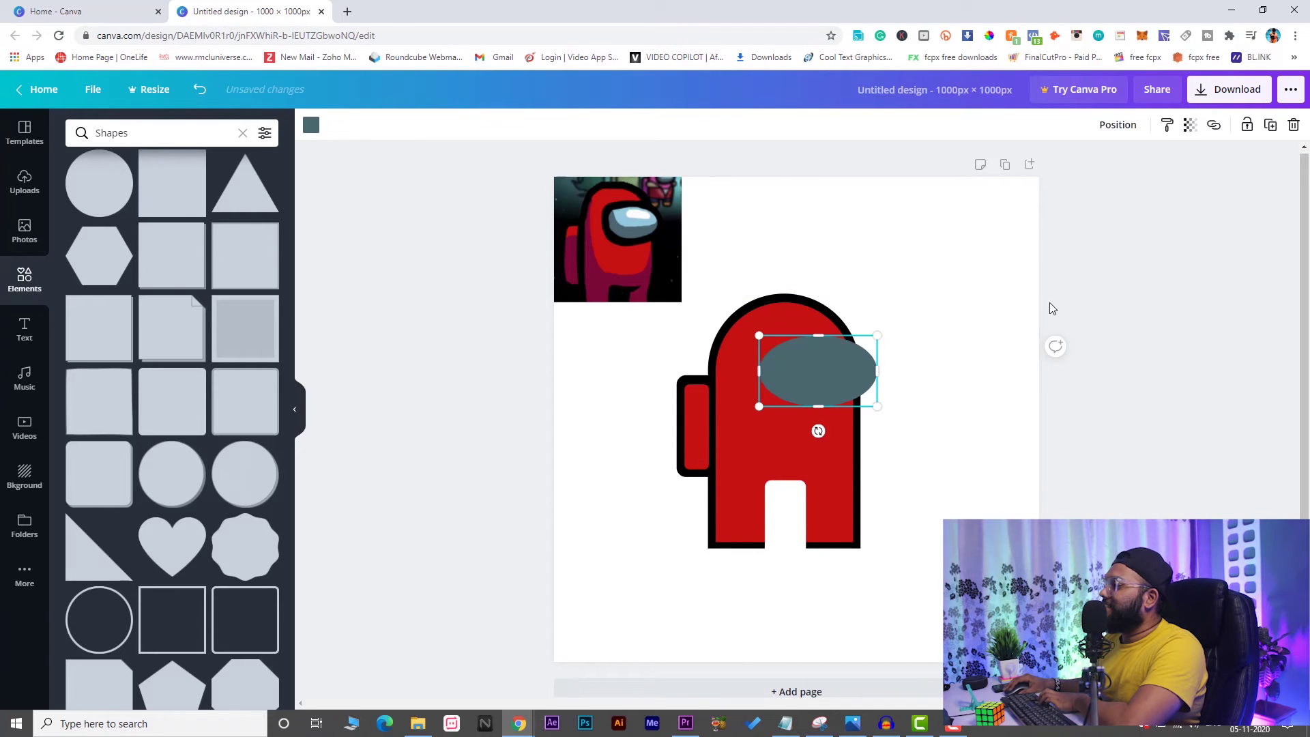
{"action": "left_click", "coordinate": [1271, 125]}
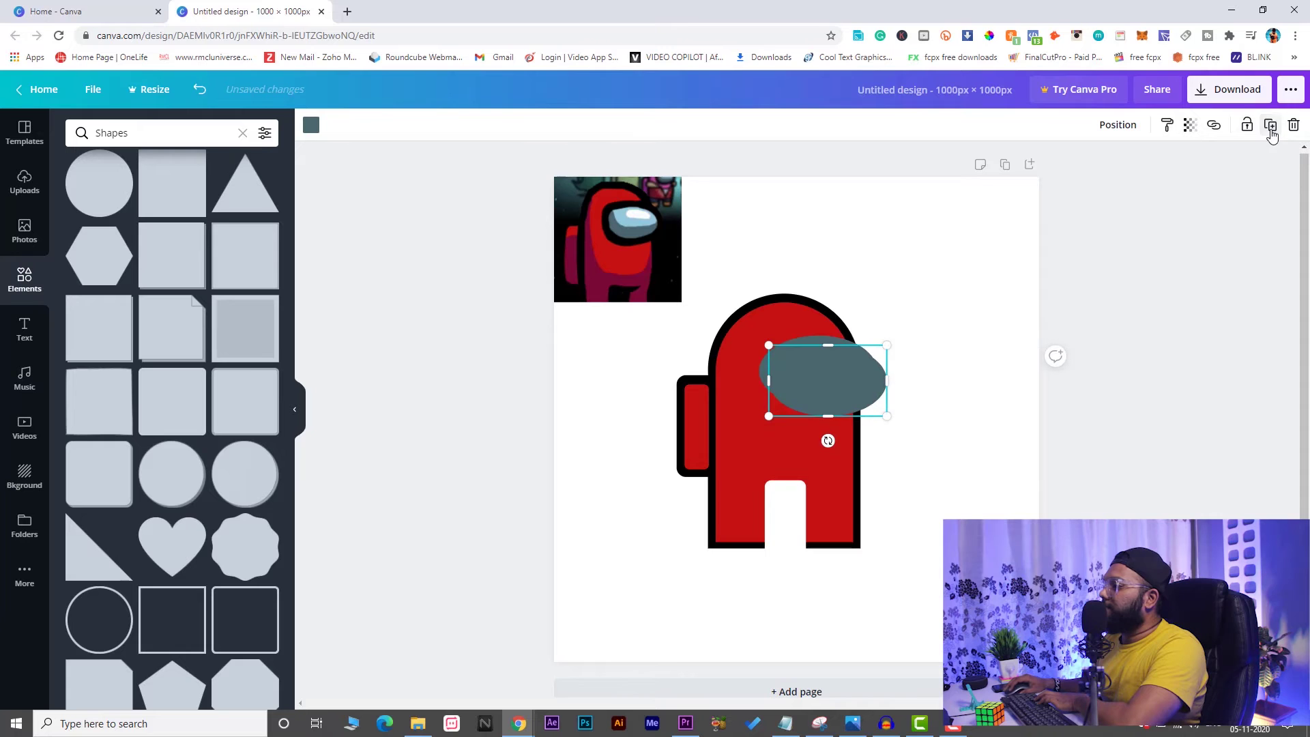
{"action": "left_click", "coordinate": [312, 124]}
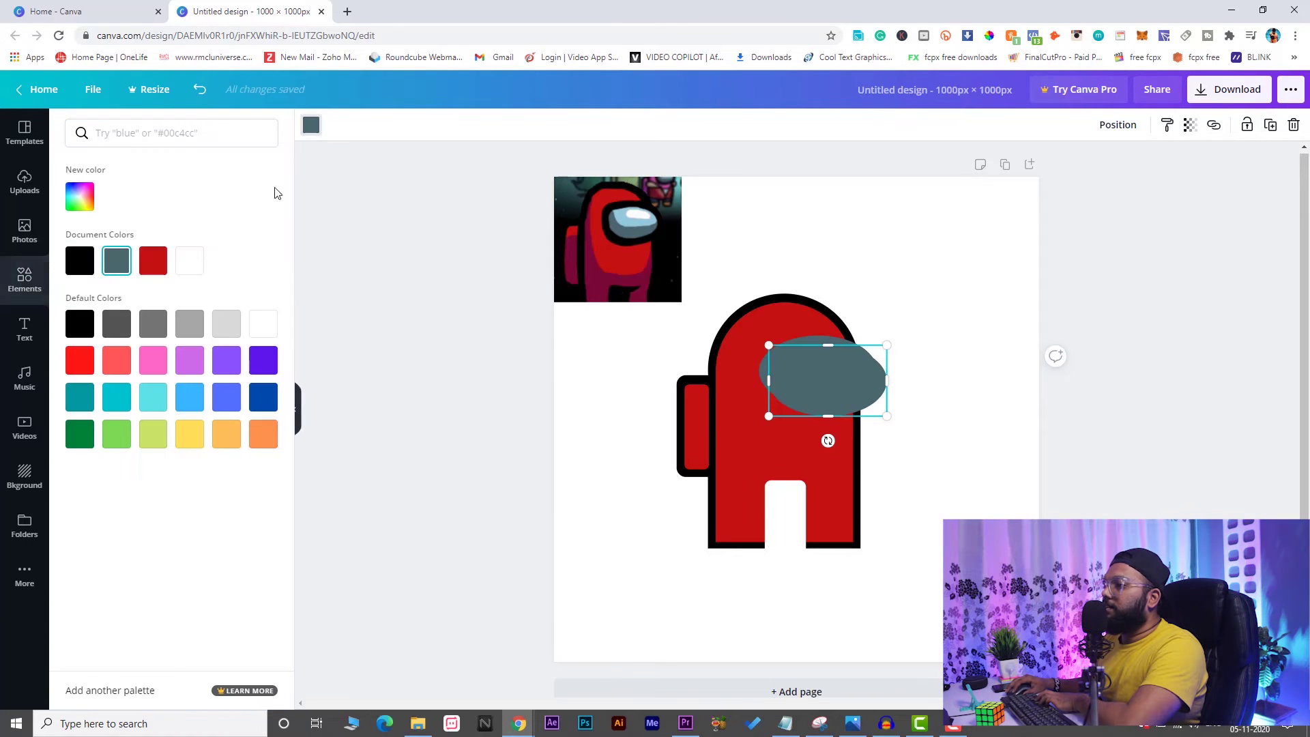
{"action": "left_click", "coordinate": [80, 261]}
{"action": "left_click_drag", "start_coordinate": [808, 382], "coordinate": [743, 340]}
{"action": "right_click", "coordinate": [826, 377]}
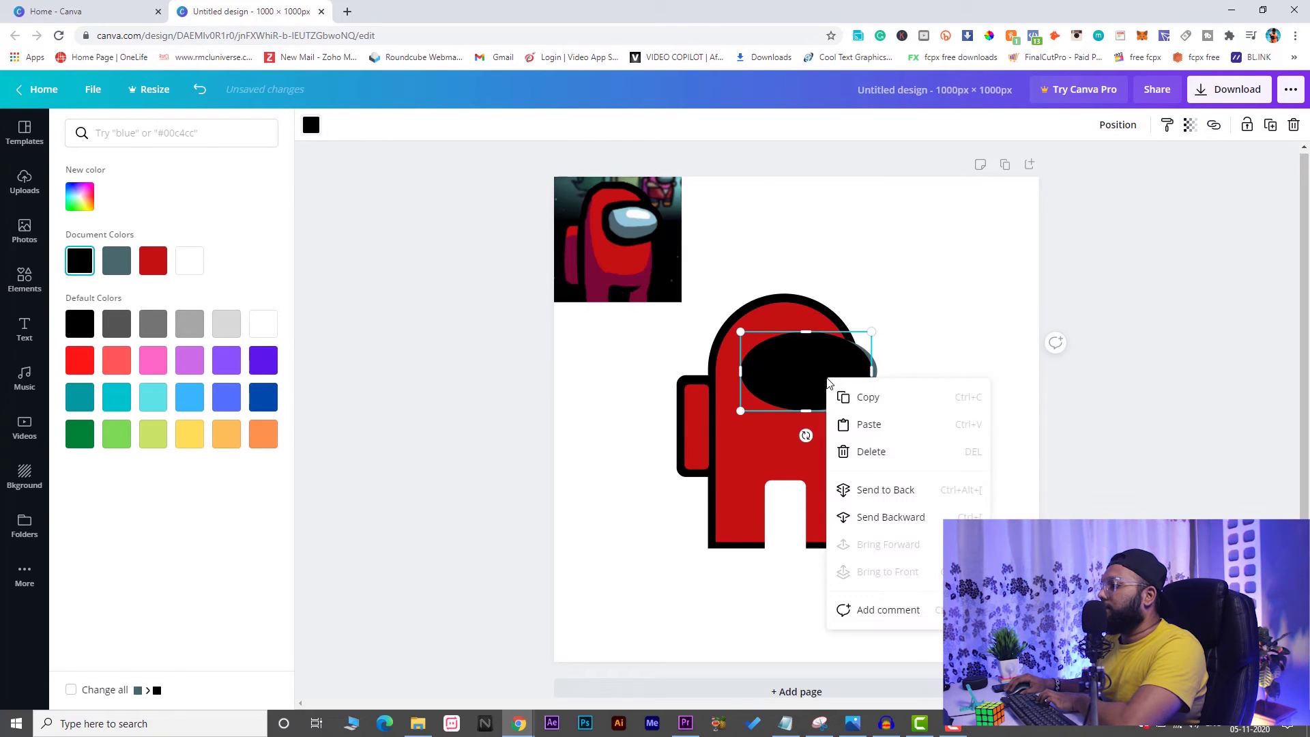
{"action": "left_click", "coordinate": [882, 517]}
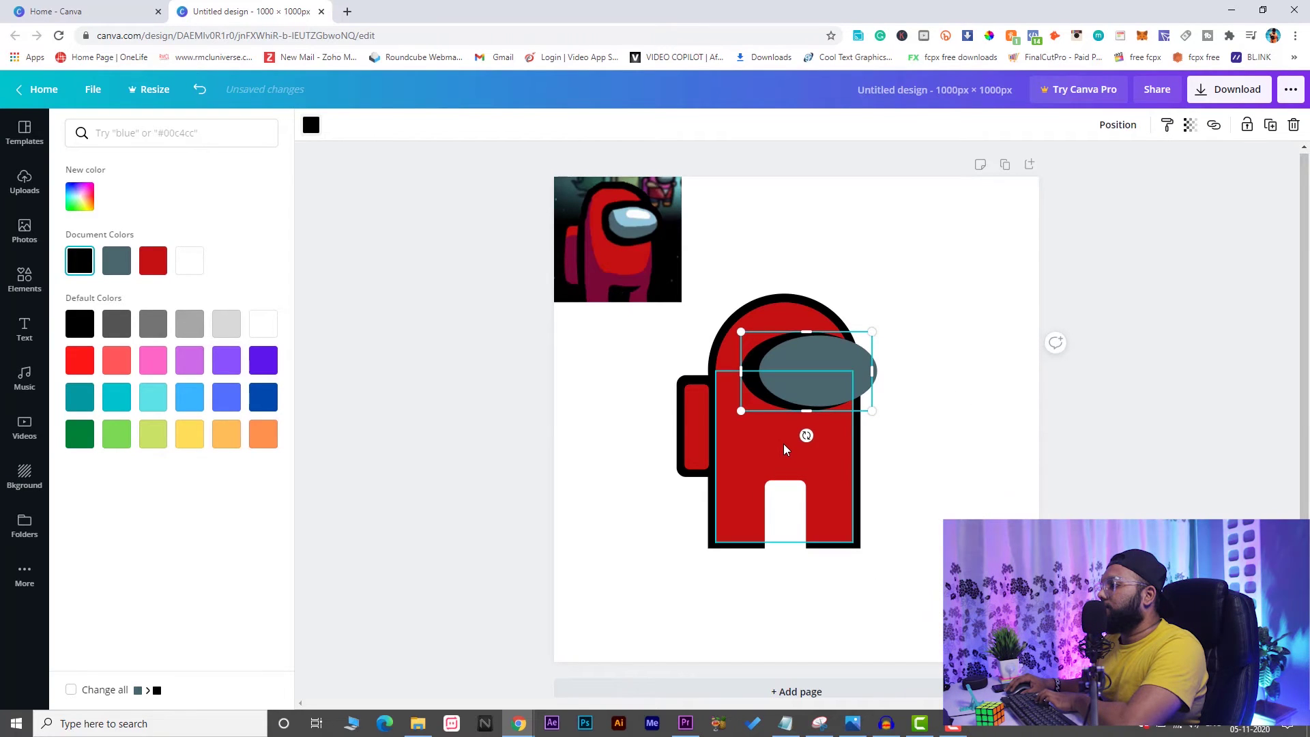
{"action": "key", "text": "Right"}
{"action": "key", "text": "Right"}
{"action": "key", "text": "Right"}
{"action": "key", "text": "Right"}
{"action": "key", "text": "Right"}
{"action": "key", "text": "Right"}
{"action": "key", "text": "Right"}
{"action": "key", "text": "Right"}
{"action": "key", "text": "Right"}
{"action": "key", "text": "Right"}
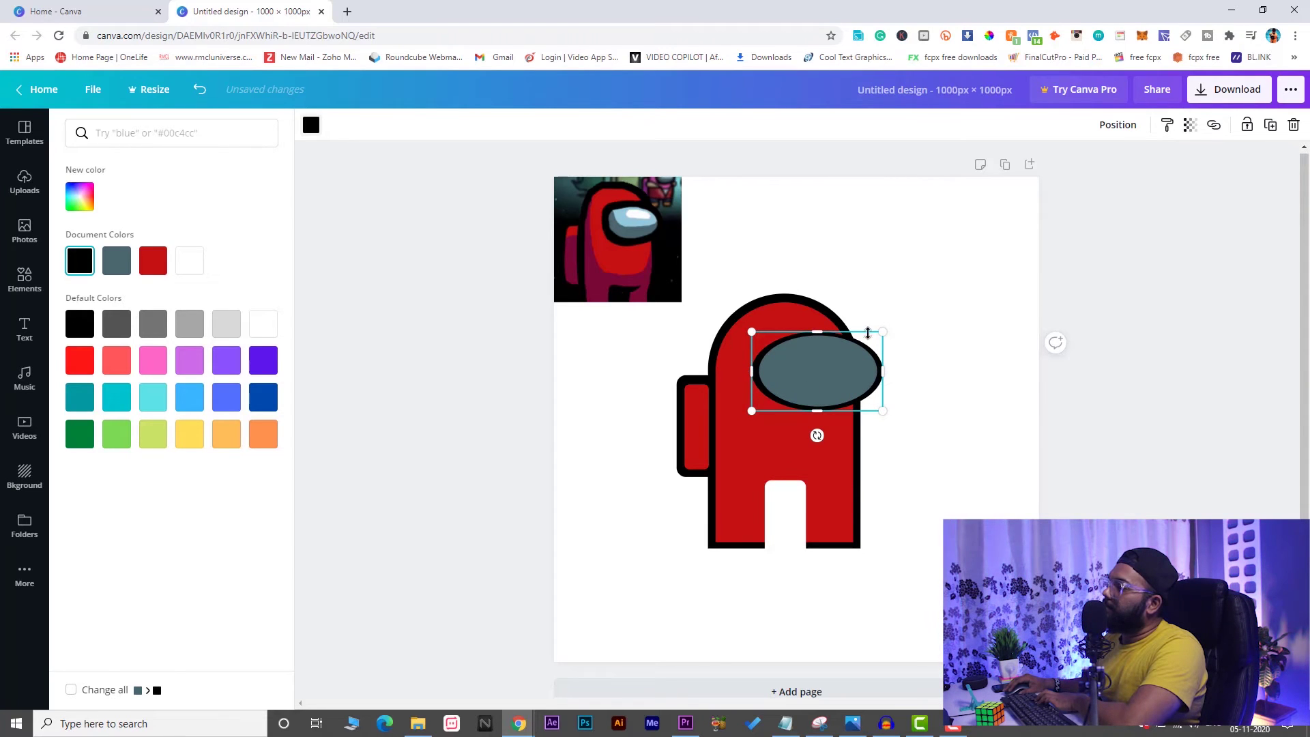
{"action": "left_click_drag", "start_coordinate": [884, 330], "coordinate": [886, 329]}
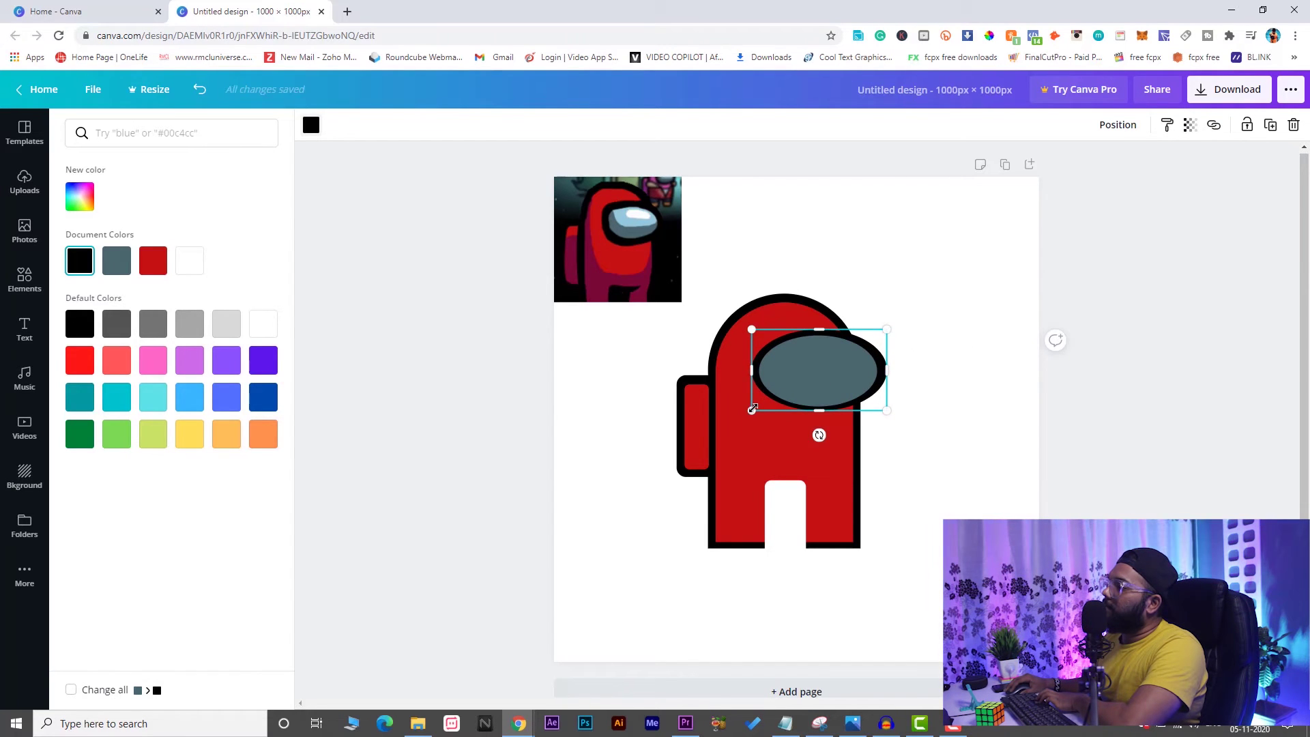
{"action": "left_click_drag", "start_coordinate": [752, 410], "coordinate": [751, 411]}
{"action": "left_click", "coordinate": [1064, 401]}
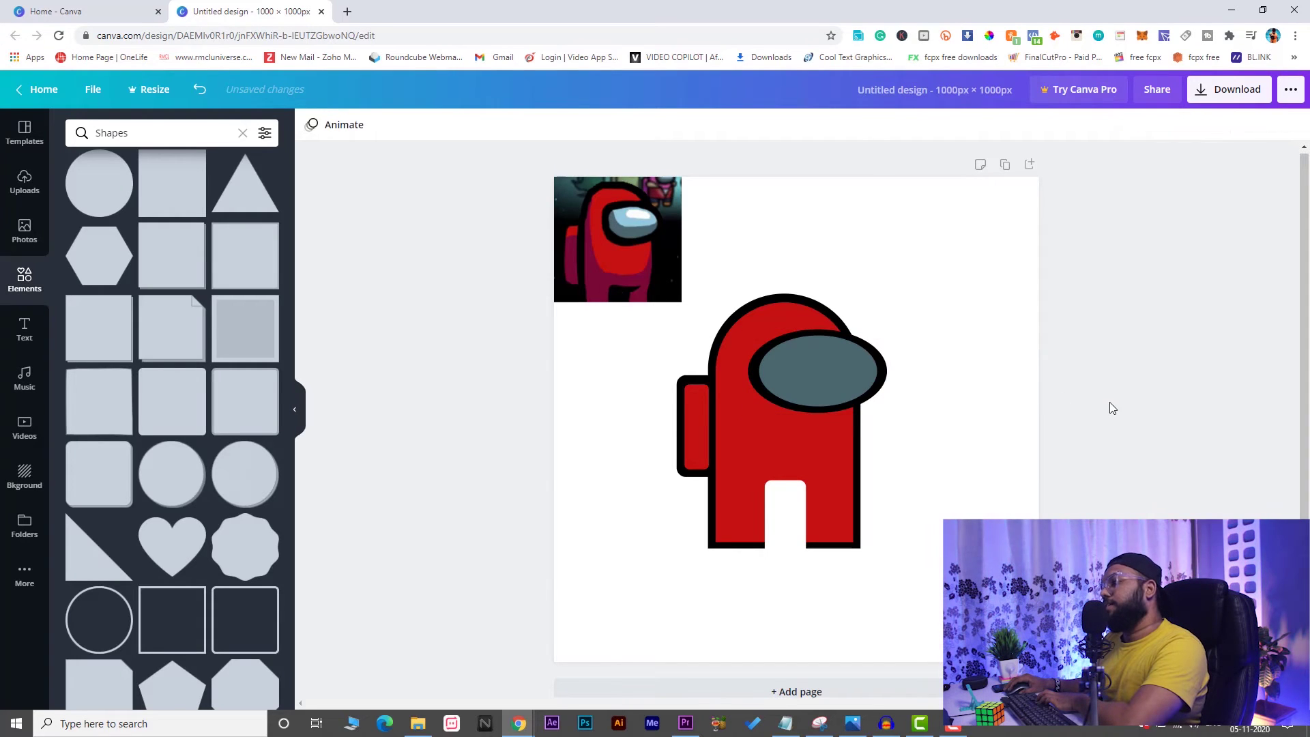
Make a black copy of the white leg-gap rectangle and send it behind the white one
{"action": "left_click", "coordinate": [785, 522]}
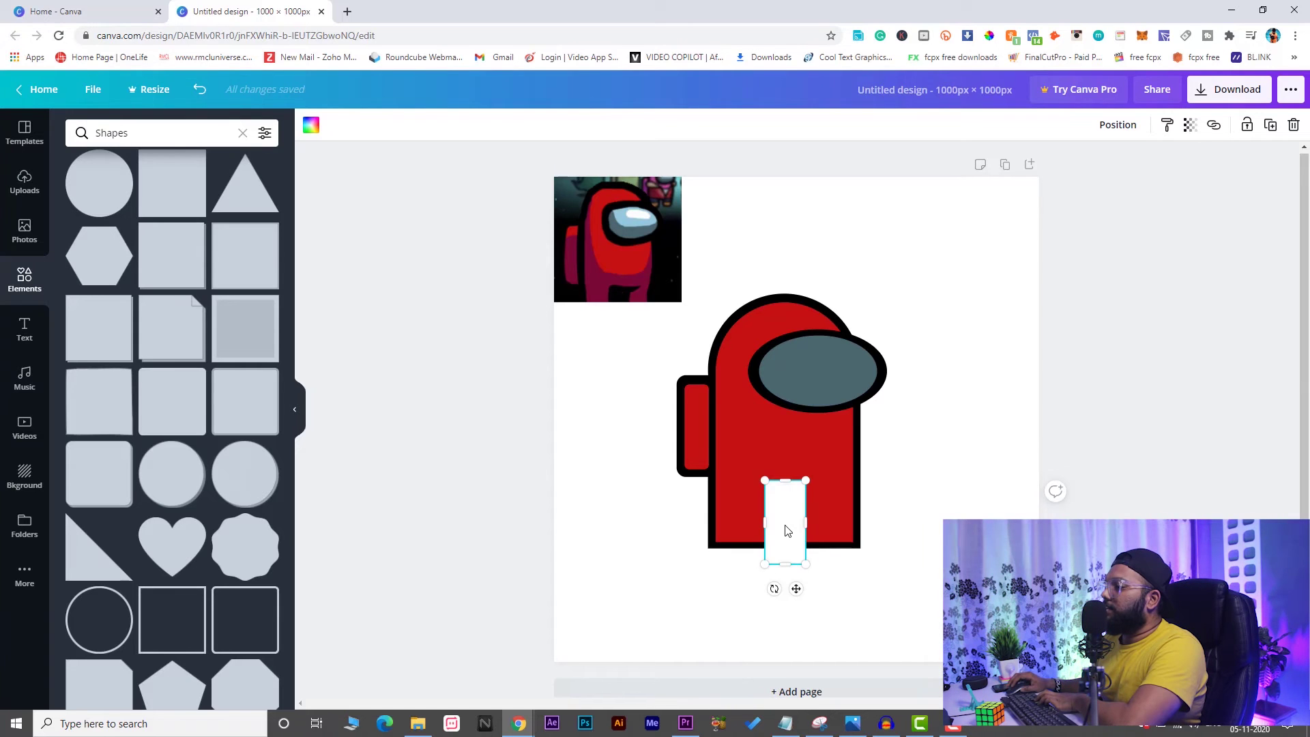
{"action": "right_click", "coordinate": [787, 531]}
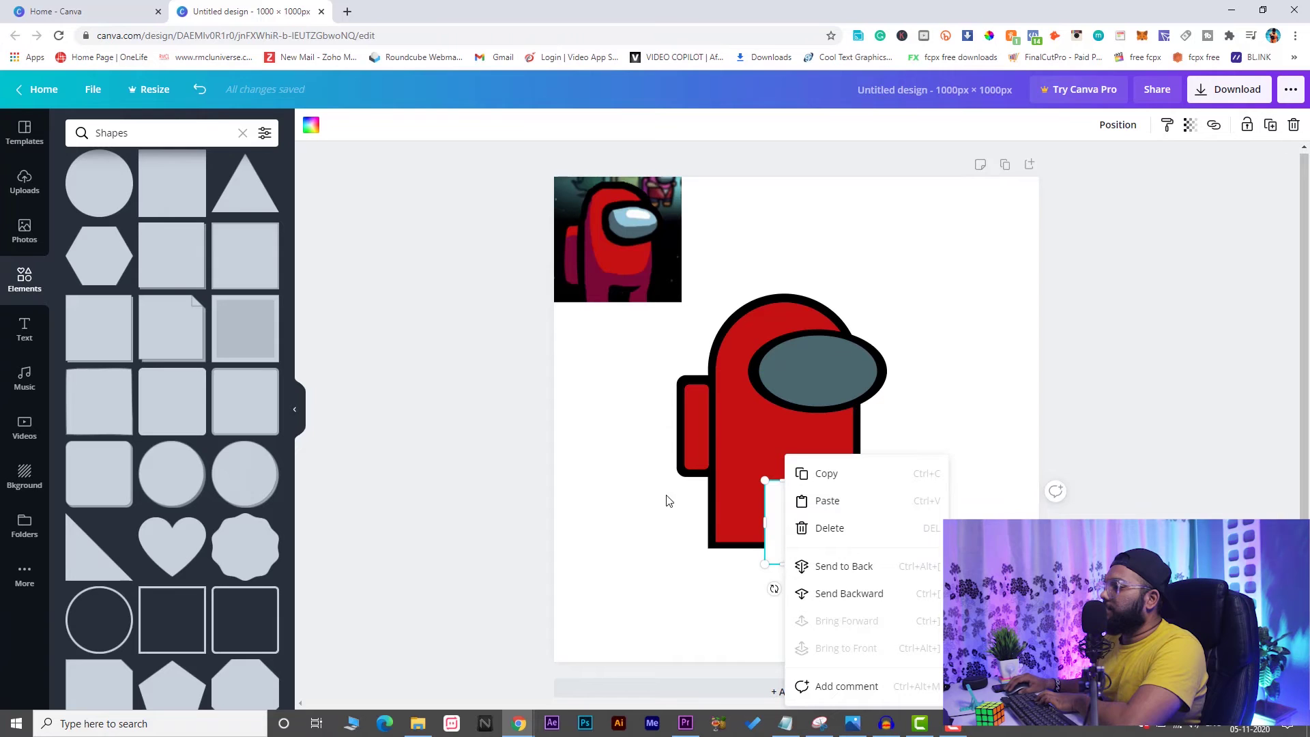
{"action": "left_click", "coordinate": [783, 539]}
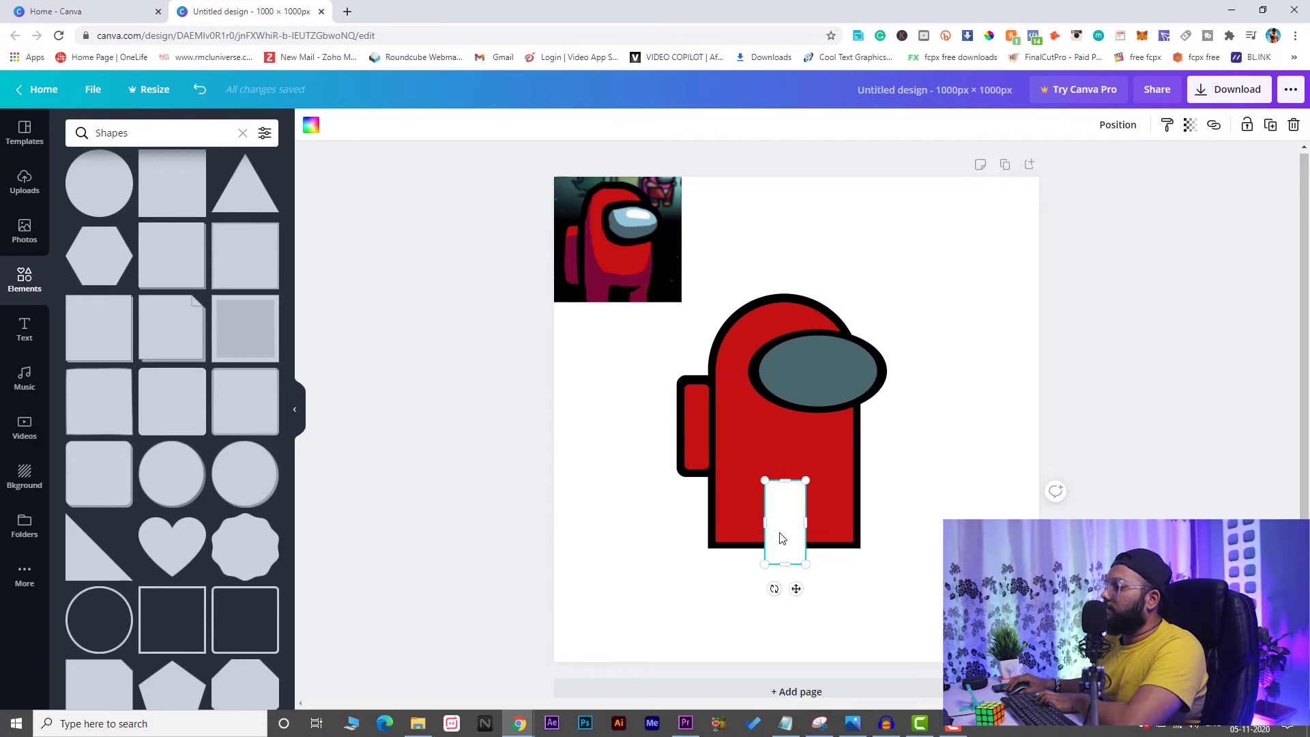
{"action": "left_click", "coordinate": [1269, 126]}
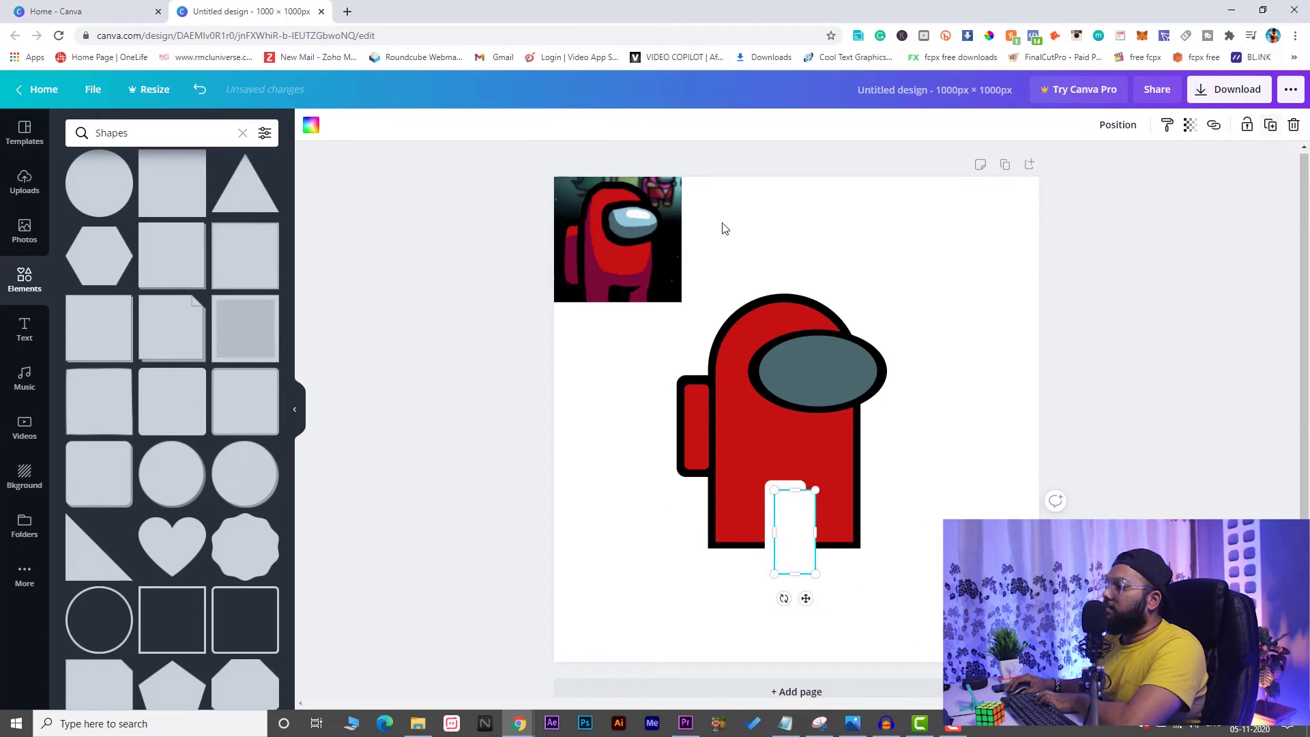
{"action": "left_click", "coordinate": [309, 125]}
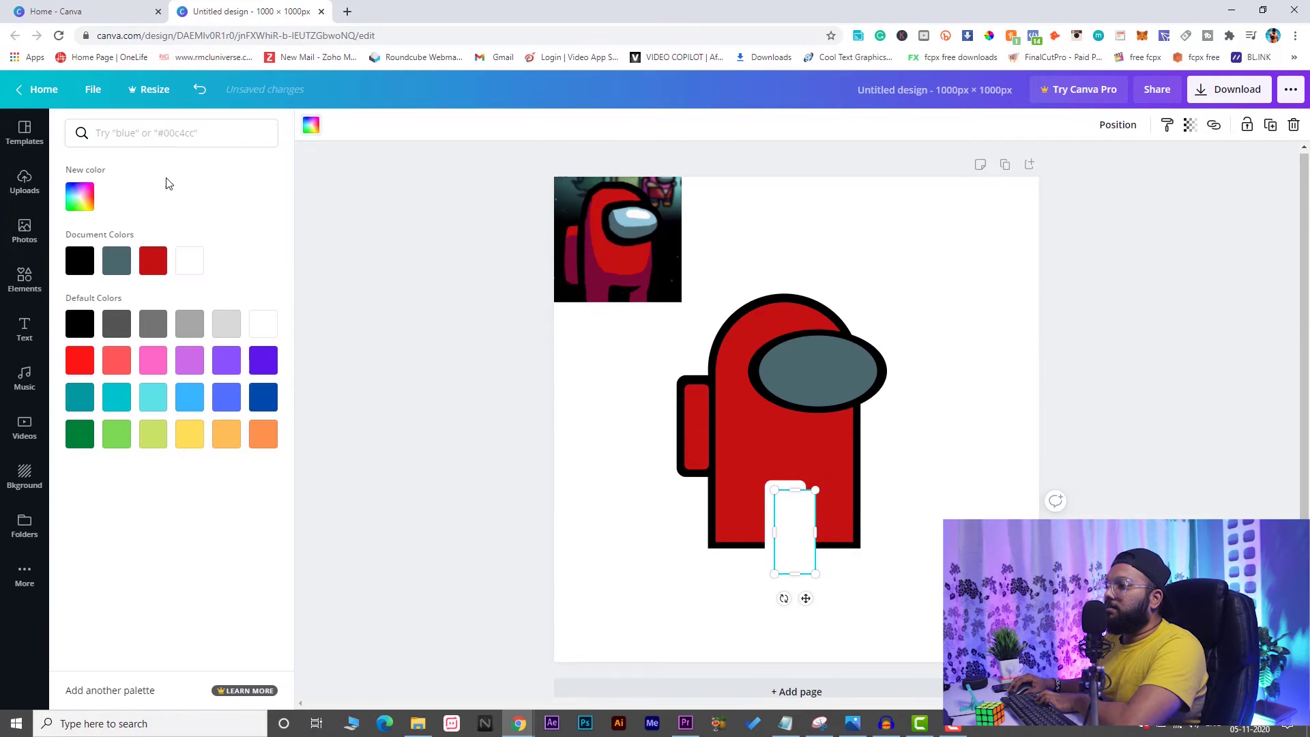
{"action": "left_click", "coordinate": [80, 262]}
{"action": "mouse_move", "coordinate": [807, 525]}
{"action": "left_mouse_down"}
{"action": "mouse_move", "coordinate": [788, 505]}
{"action": "mouse_move", "coordinate": [795, 517]}
{"action": "left_mouse_up"}
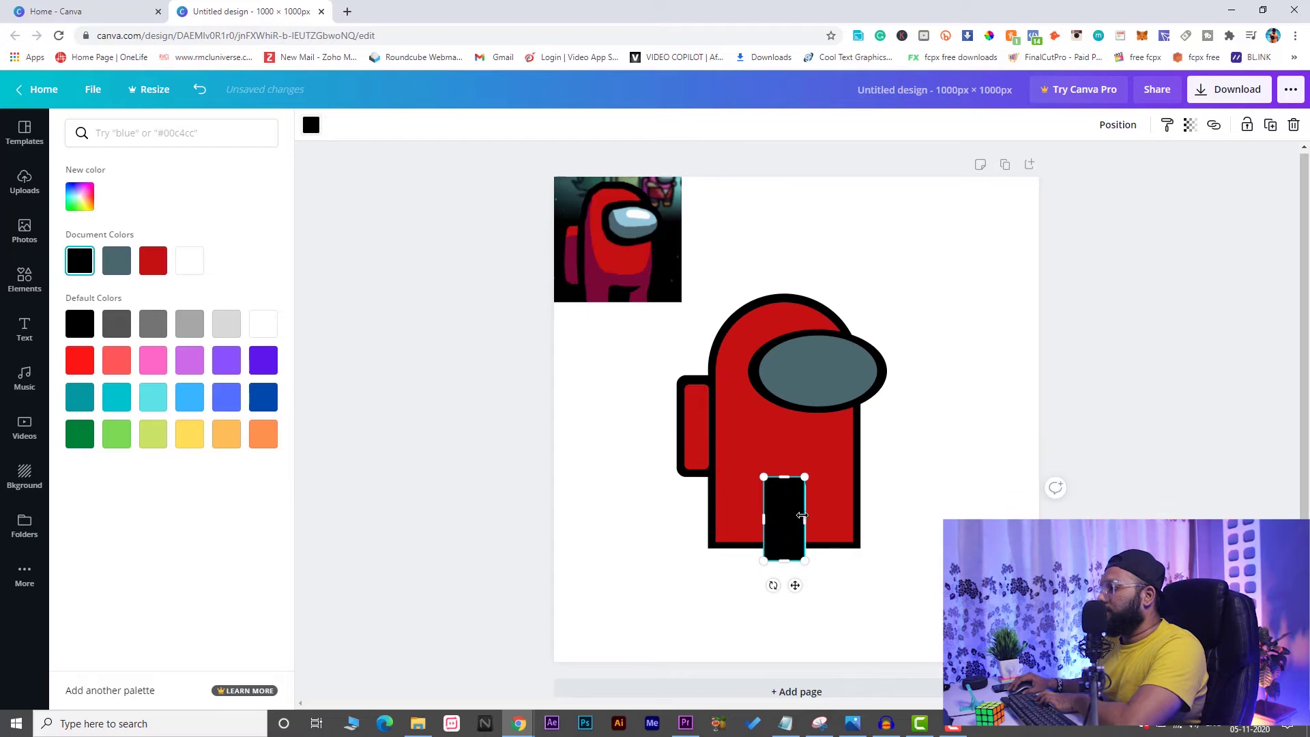
{"action": "right_click", "coordinate": [805, 515]}
{"action": "left_click", "coordinate": [849, 593]}
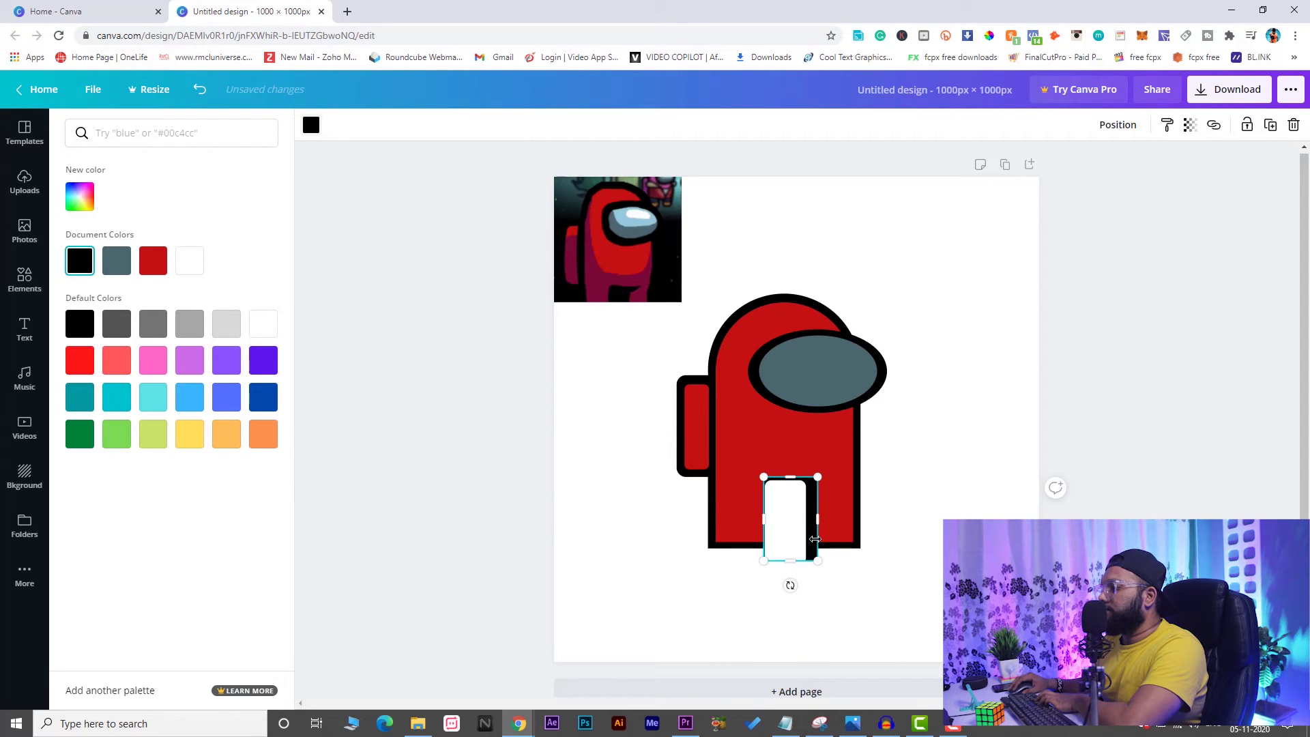
Nudge the black rectangle up and shorten the white rectangle to end at the feet line
{"action": "key", "text": "Up"}
{"action": "key", "text": "Up"}
{"action": "key", "text": "Up"}
{"action": "key", "text": "Up"}
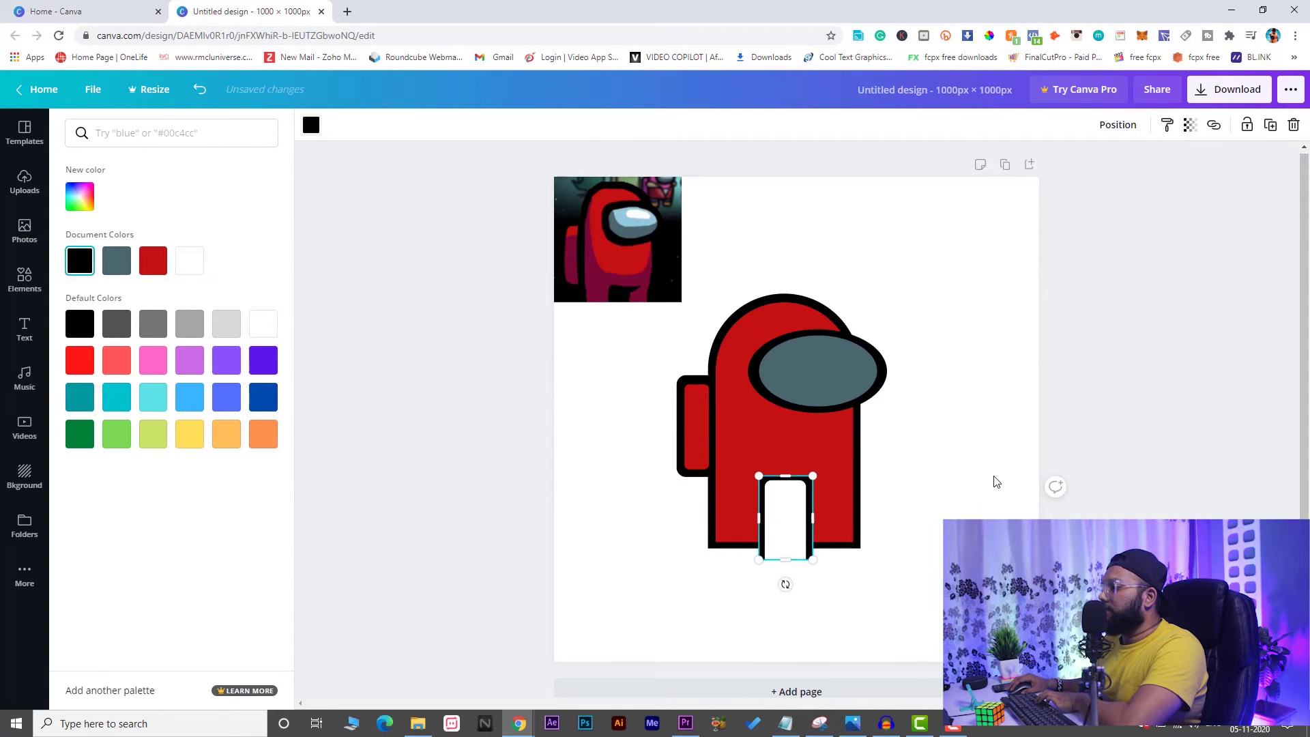
{"action": "left_click", "coordinate": [1156, 487]}
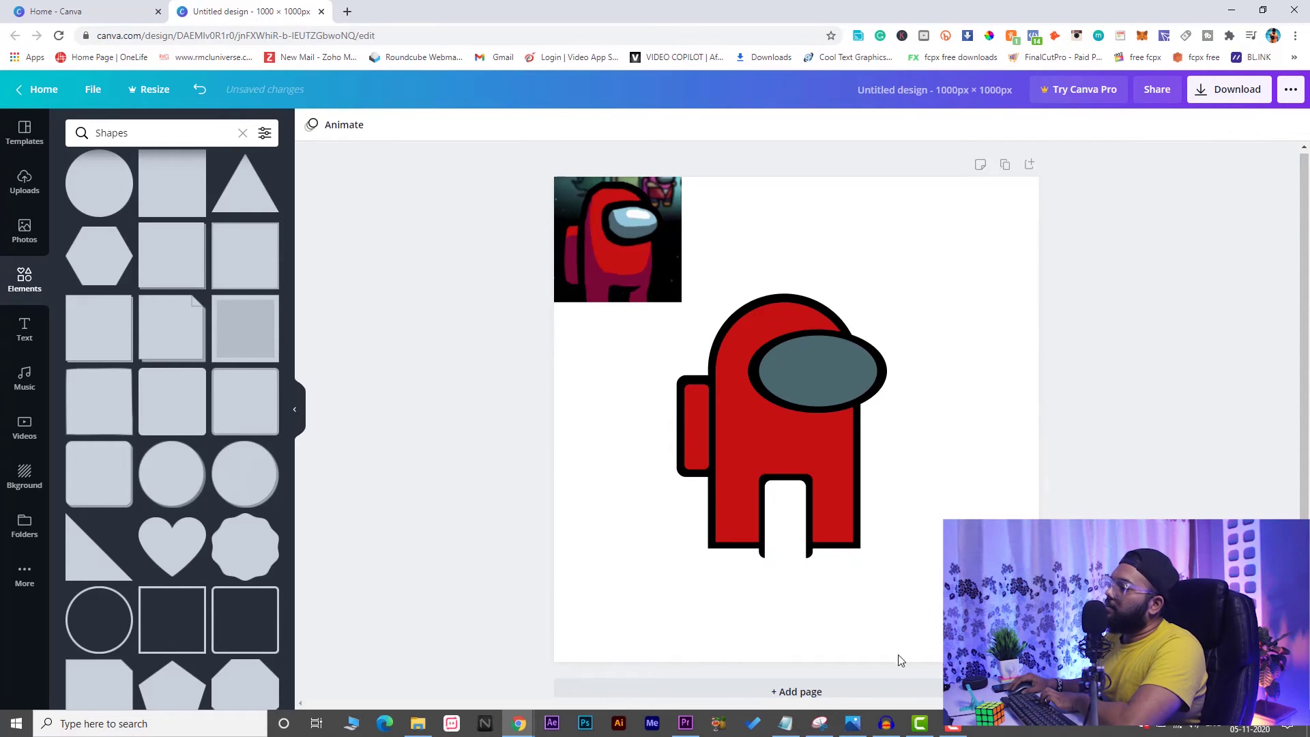
{"action": "left_click", "coordinate": [784, 558]}
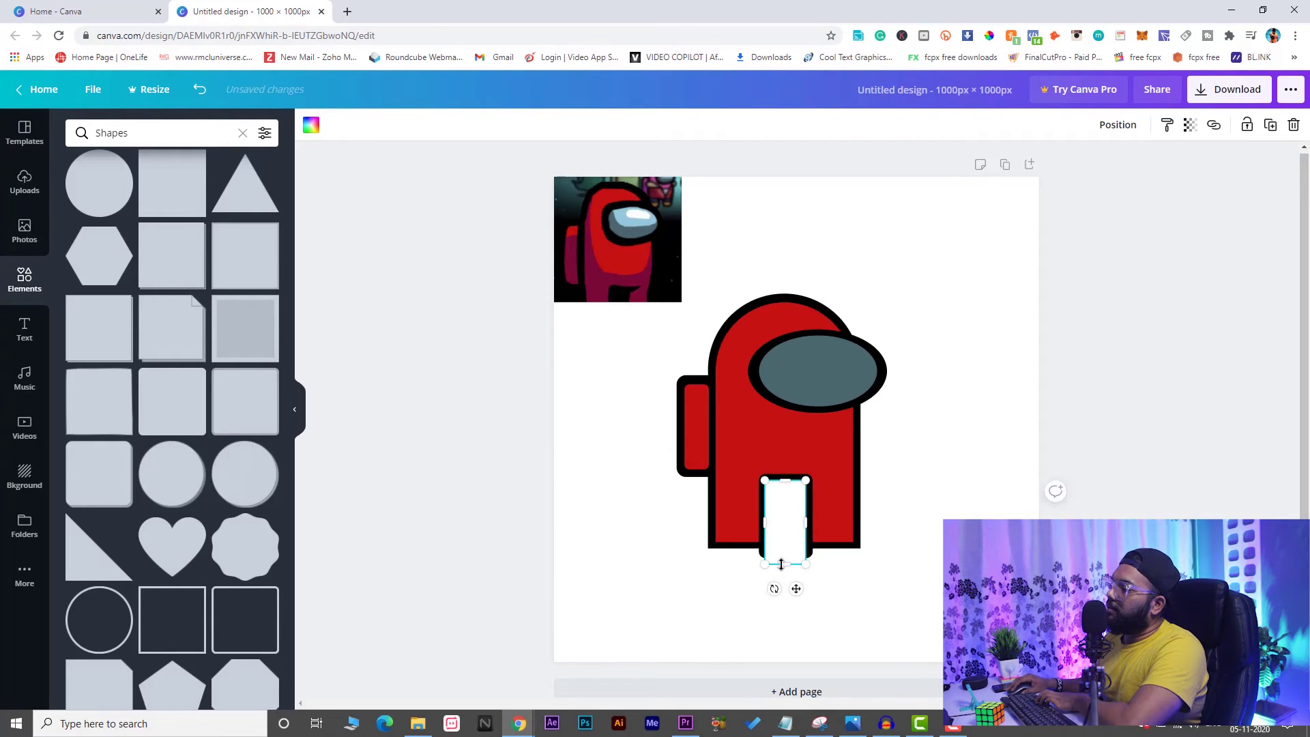
{"action": "mouse_move", "coordinate": [785, 563]}
{"action": "left_mouse_down"}
{"action": "mouse_move", "coordinate": [785, 541]}
{"action": "mouse_move", "coordinate": [785, 555]}
{"action": "left_mouse_up"}
{"action": "left_click", "coordinate": [784, 554]}
{"action": "left_click", "coordinate": [878, 579]}
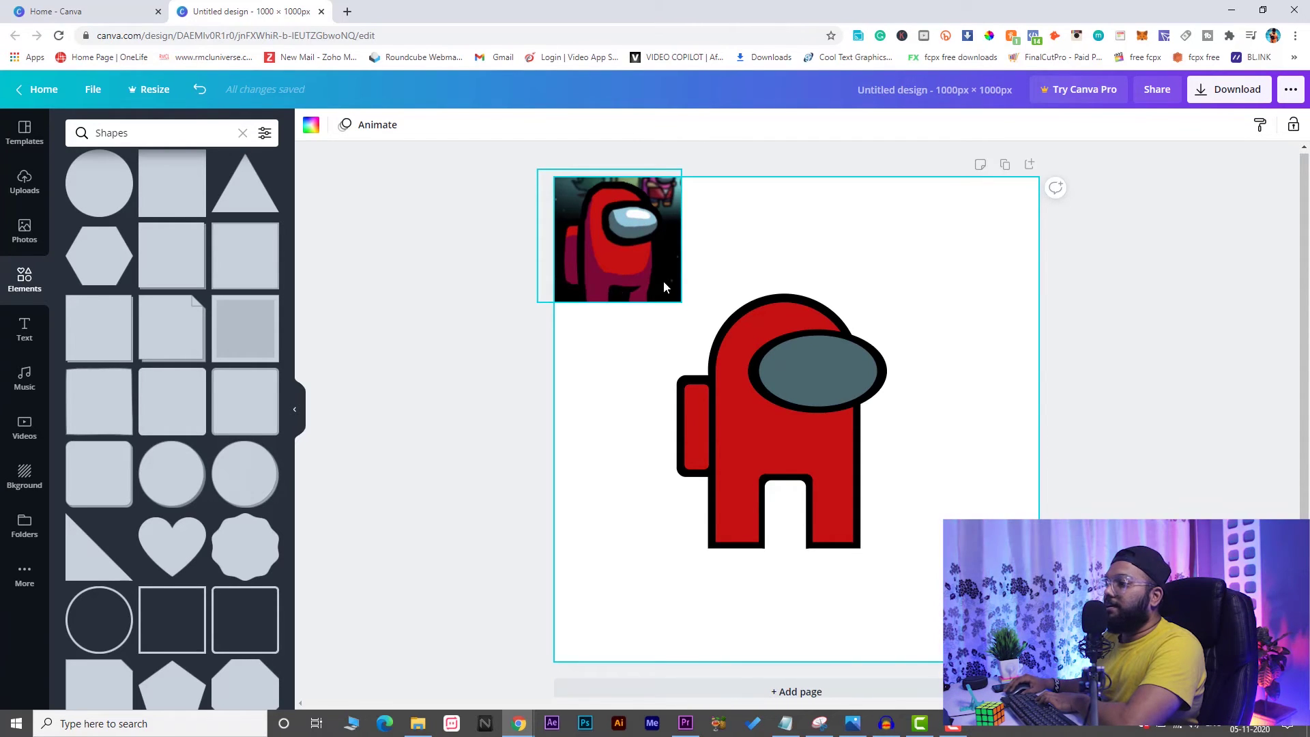
Duplicate the grey visor, shrink the copy inside it, and colour it light blue #7CBBCF
{"action": "left_click", "coordinate": [804, 386]}
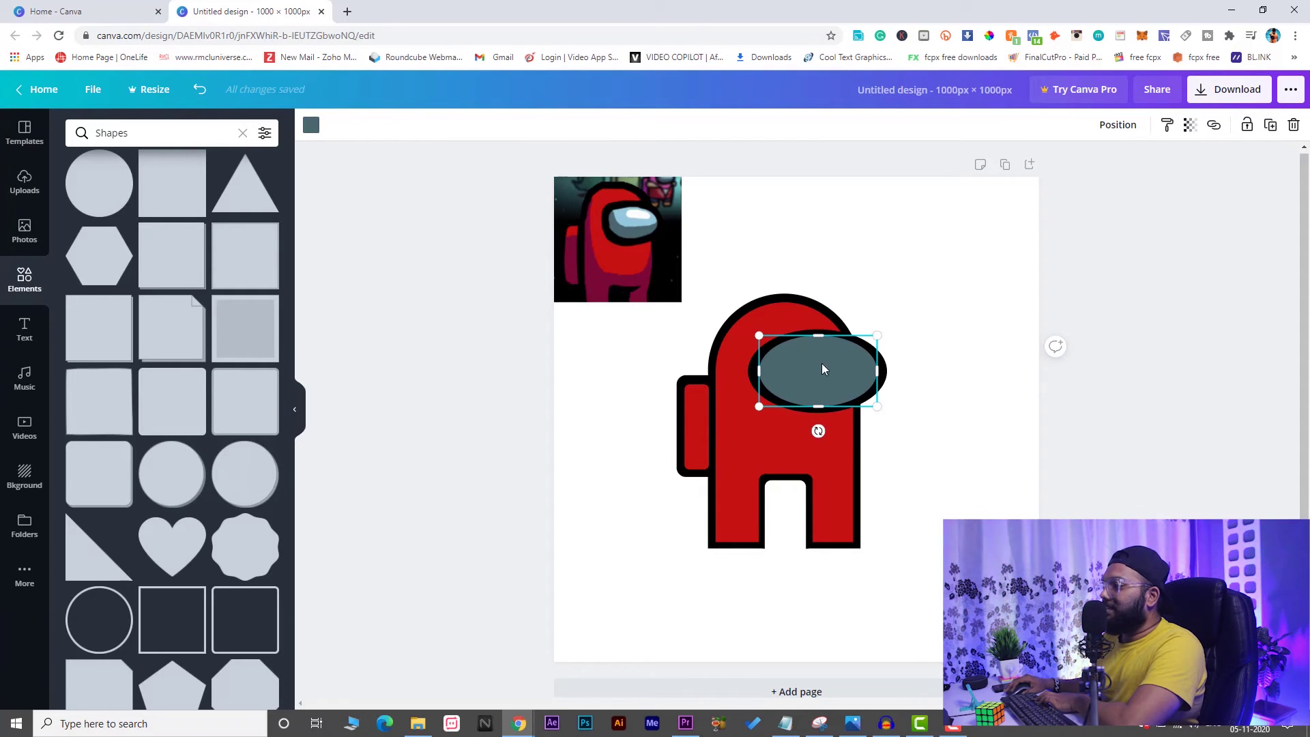
{"action": "key", "text": "shift+Right"}
{"action": "key", "text": "shift+Right"}
{"action": "key", "text": "shift+Down"}
{"action": "key", "text": "shift+Down"}
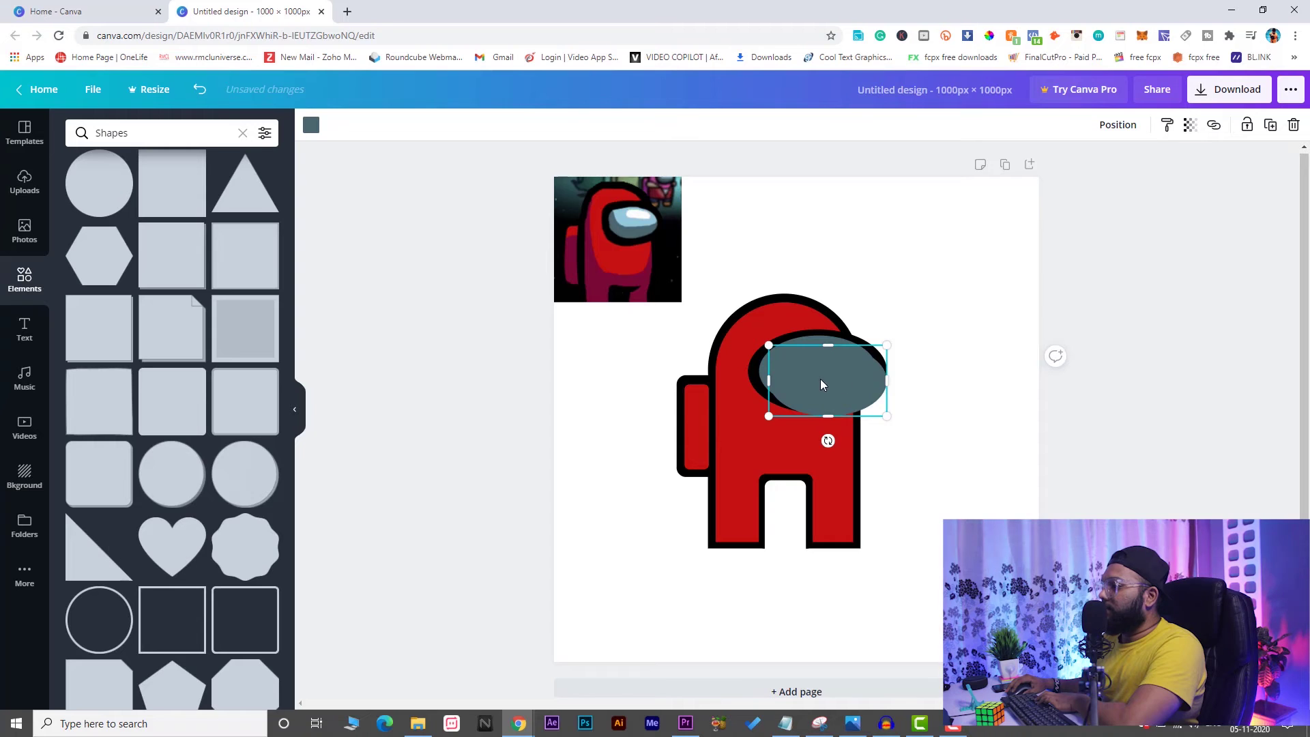
{"action": "left_click_drag", "start_coordinate": [769, 346], "coordinate": [812, 355]}
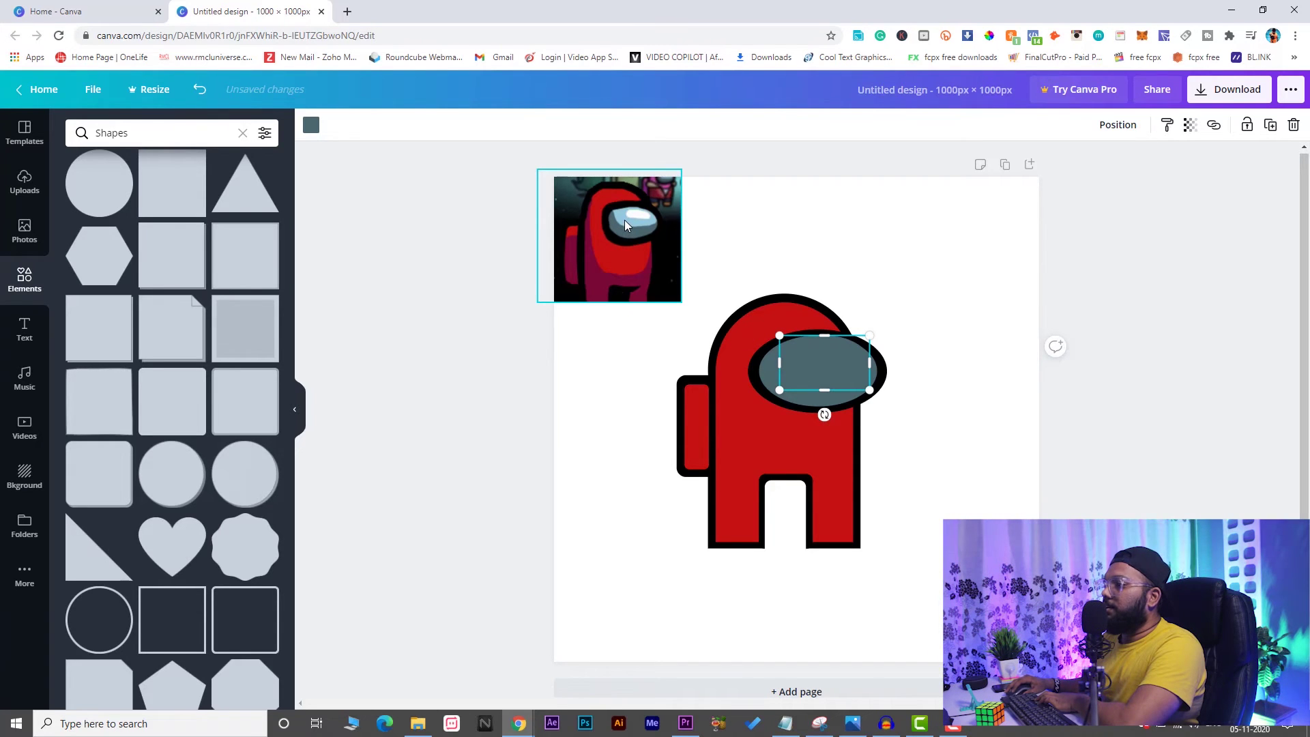
{"action": "left_click", "coordinate": [312, 125]}
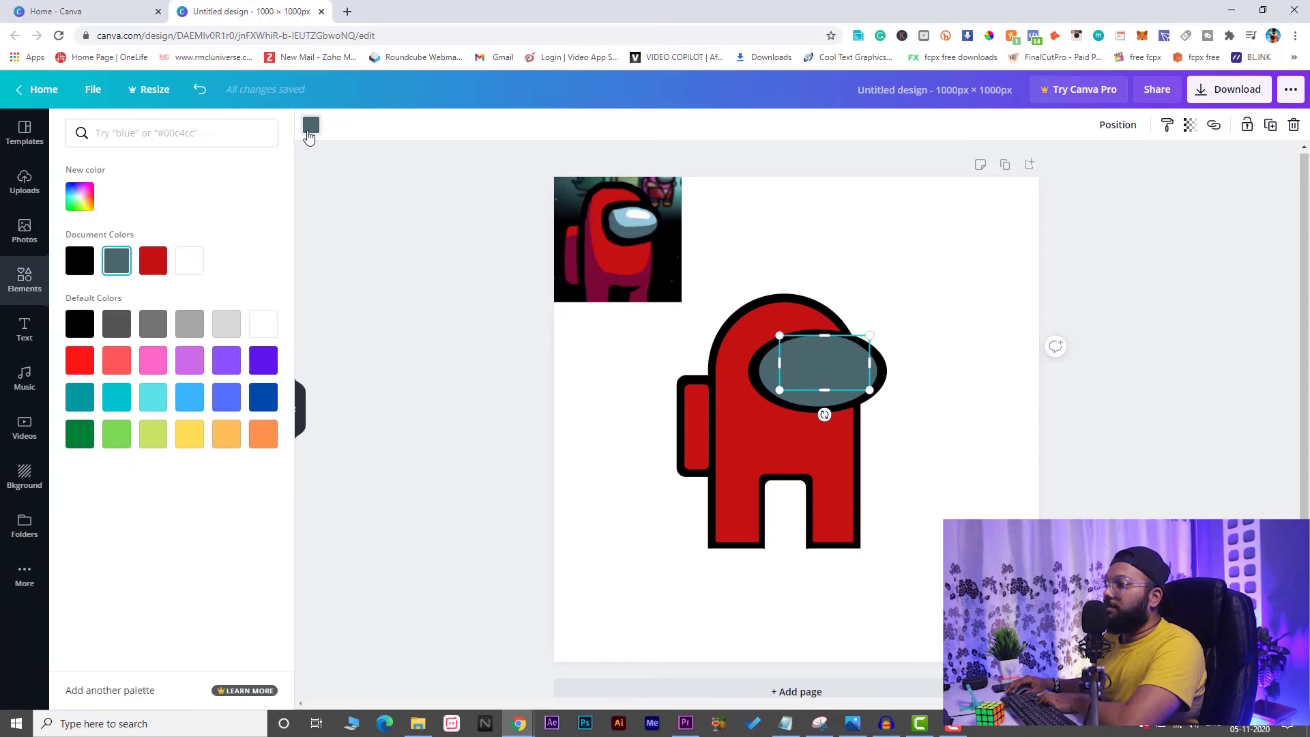
{"action": "left_click", "coordinate": [80, 197]}
{"action": "left_click_drag", "start_coordinate": [136, 272], "coordinate": [148, 242]}
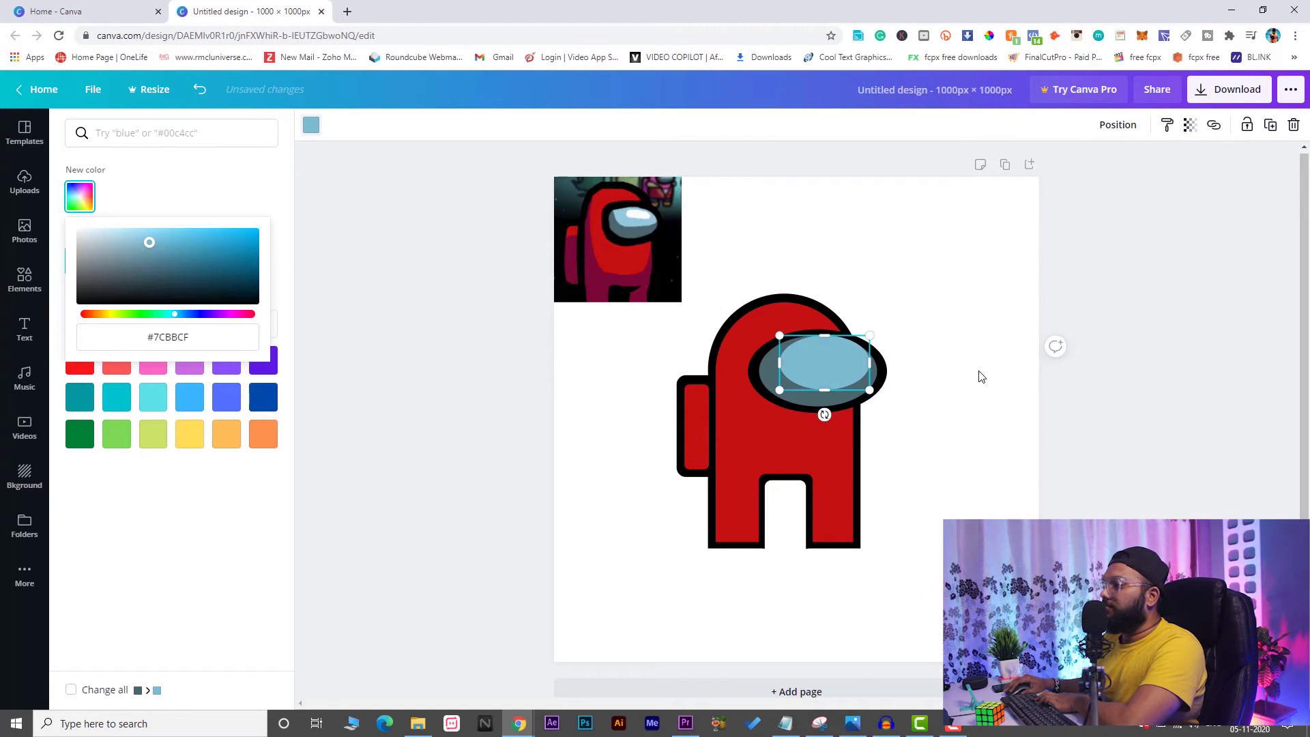
{"action": "left_click", "coordinate": [313, 129]}
{"action": "left_click", "coordinate": [374, 278]}
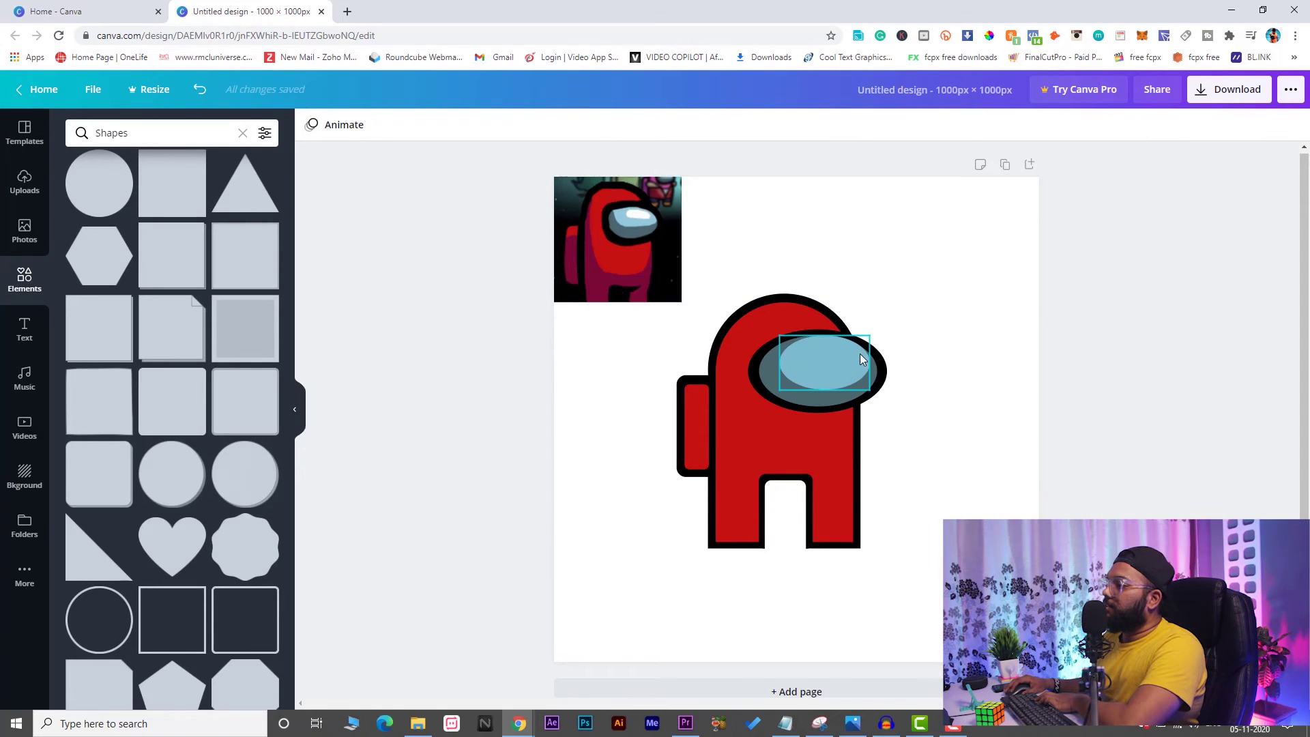
Copy the light-blue ellipse, shrink it into a small oval, and colour it white
{"action": "left_click", "coordinate": [838, 370]}
{"action": "right_click", "coordinate": [839, 370]}
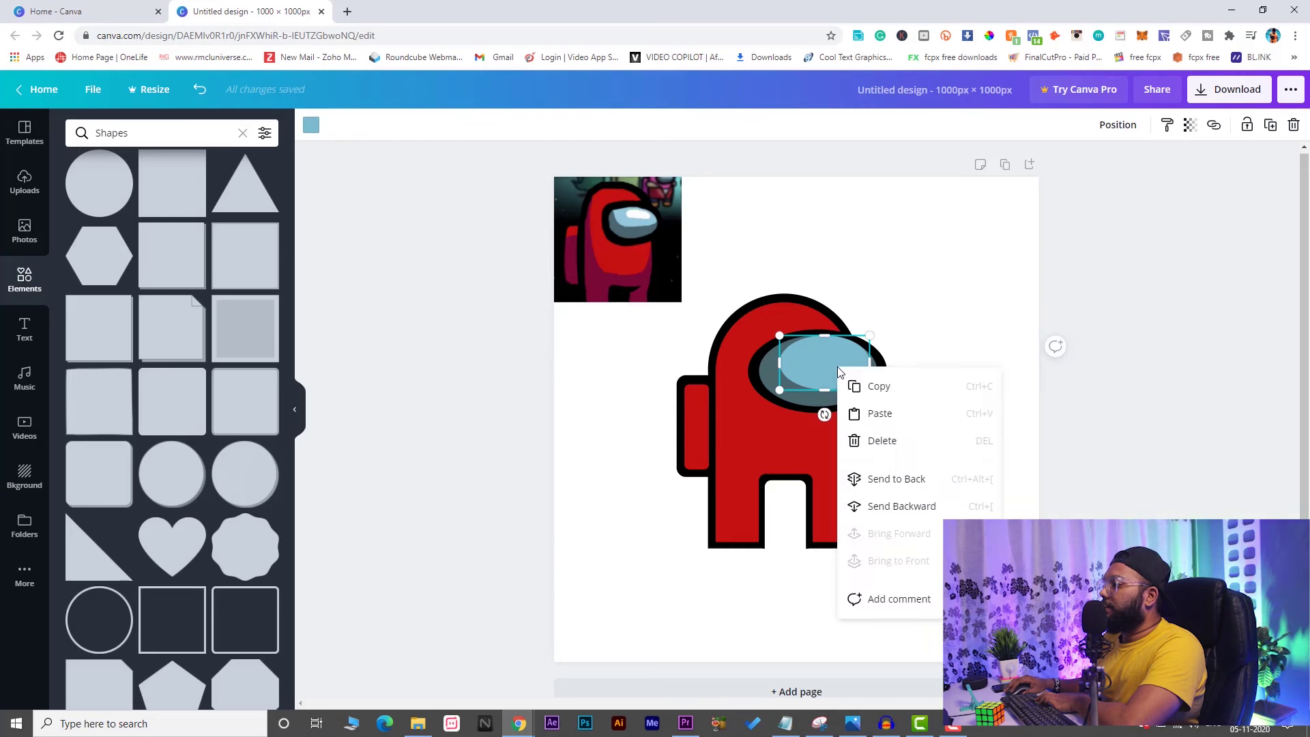
{"action": "left_click", "coordinate": [880, 414]}
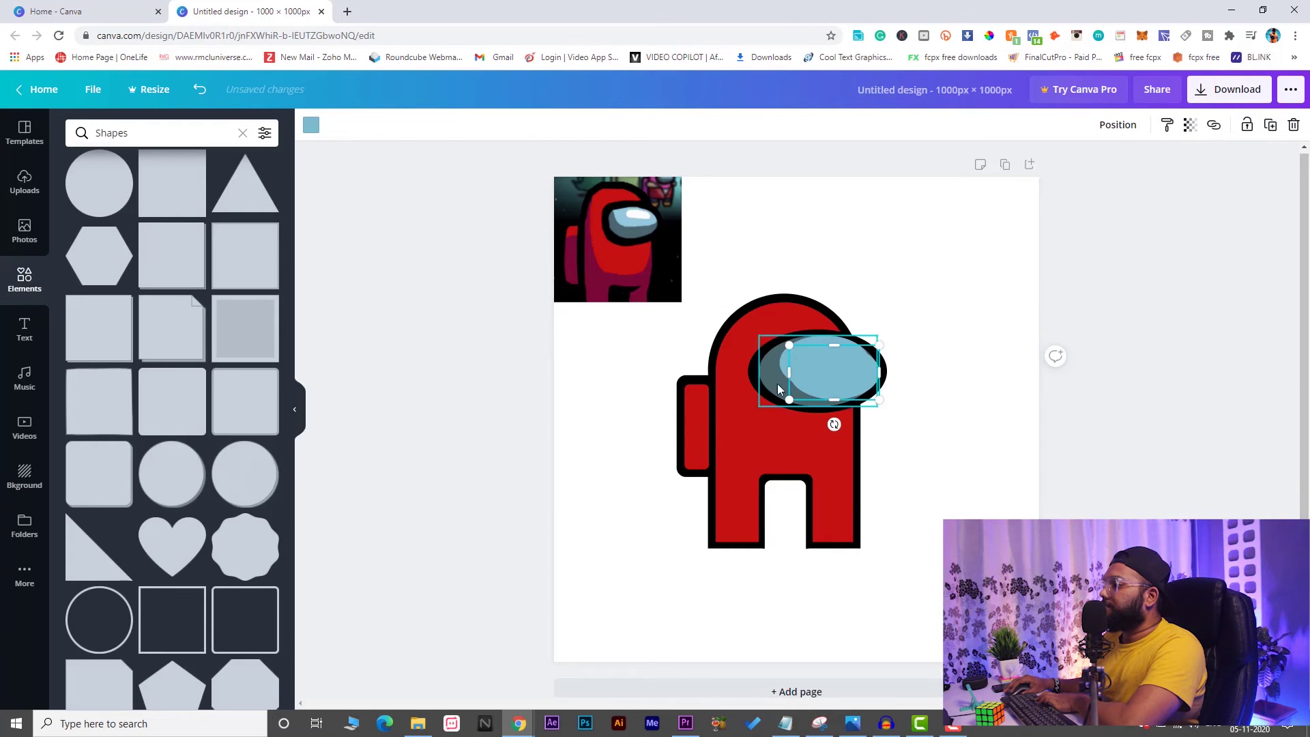
{"action": "mouse_move", "coordinate": [830, 349]}
{"action": "left_mouse_down"}
{"action": "mouse_move", "coordinate": [838, 370]}
{"action": "mouse_move", "coordinate": [868, 367]}
{"action": "mouse_move", "coordinate": [815, 366]}
{"action": "mouse_move", "coordinate": [827, 359]}
{"action": "left_mouse_up"}
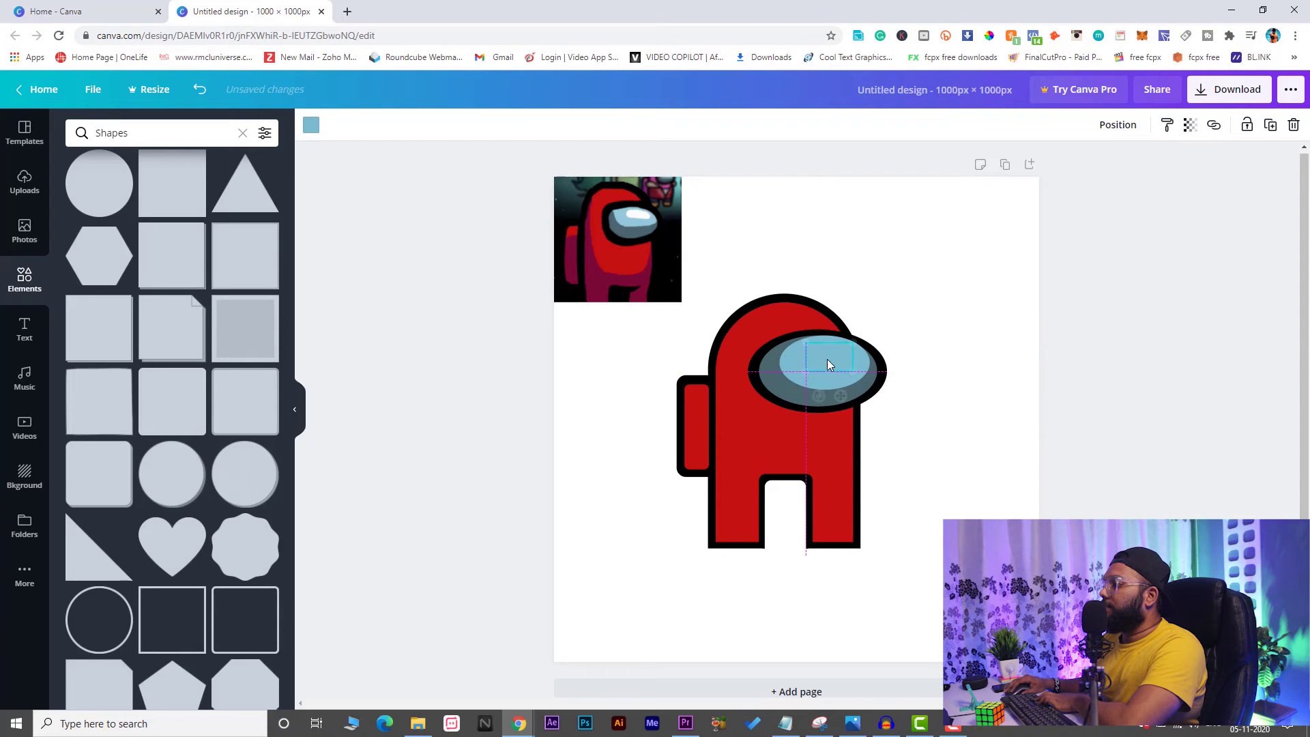
{"action": "left_click", "coordinate": [312, 127]}
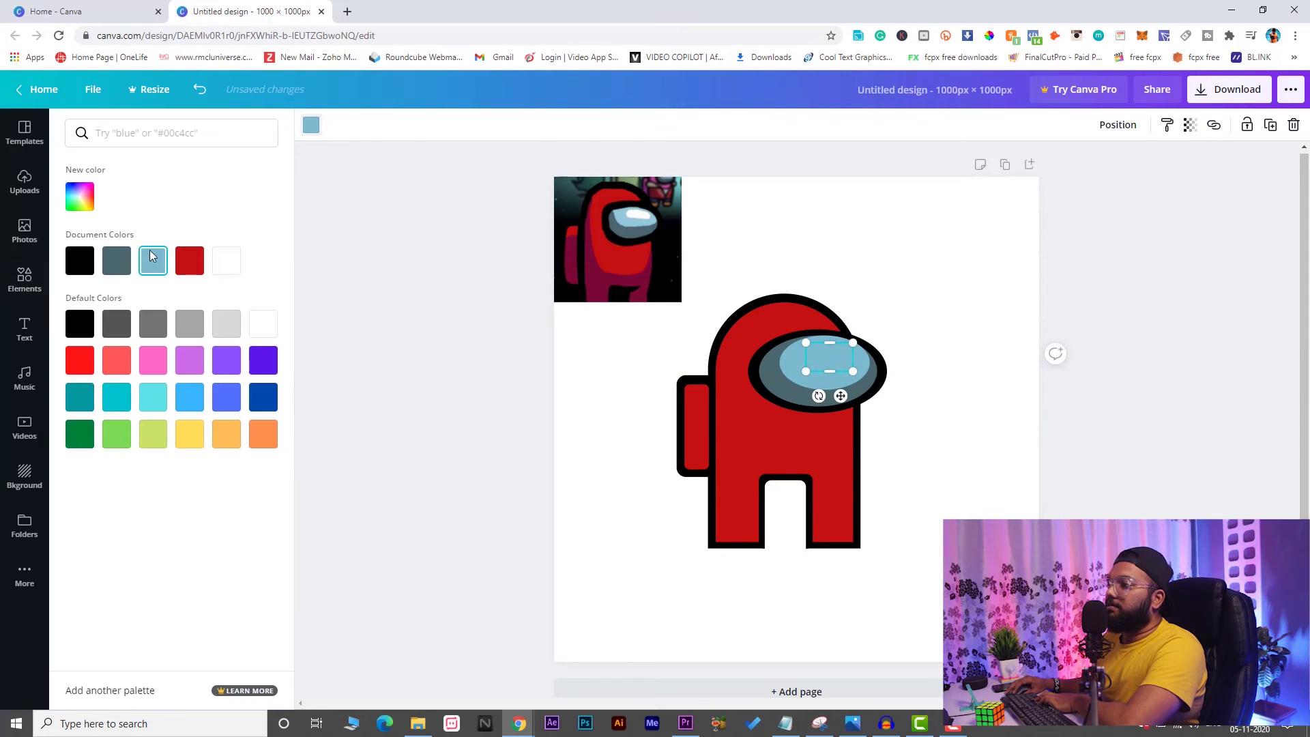
{"action": "left_click", "coordinate": [237, 268]}
{"action": "left_click", "coordinate": [834, 369]}
{"action": "left_click", "coordinate": [1015, 362]}
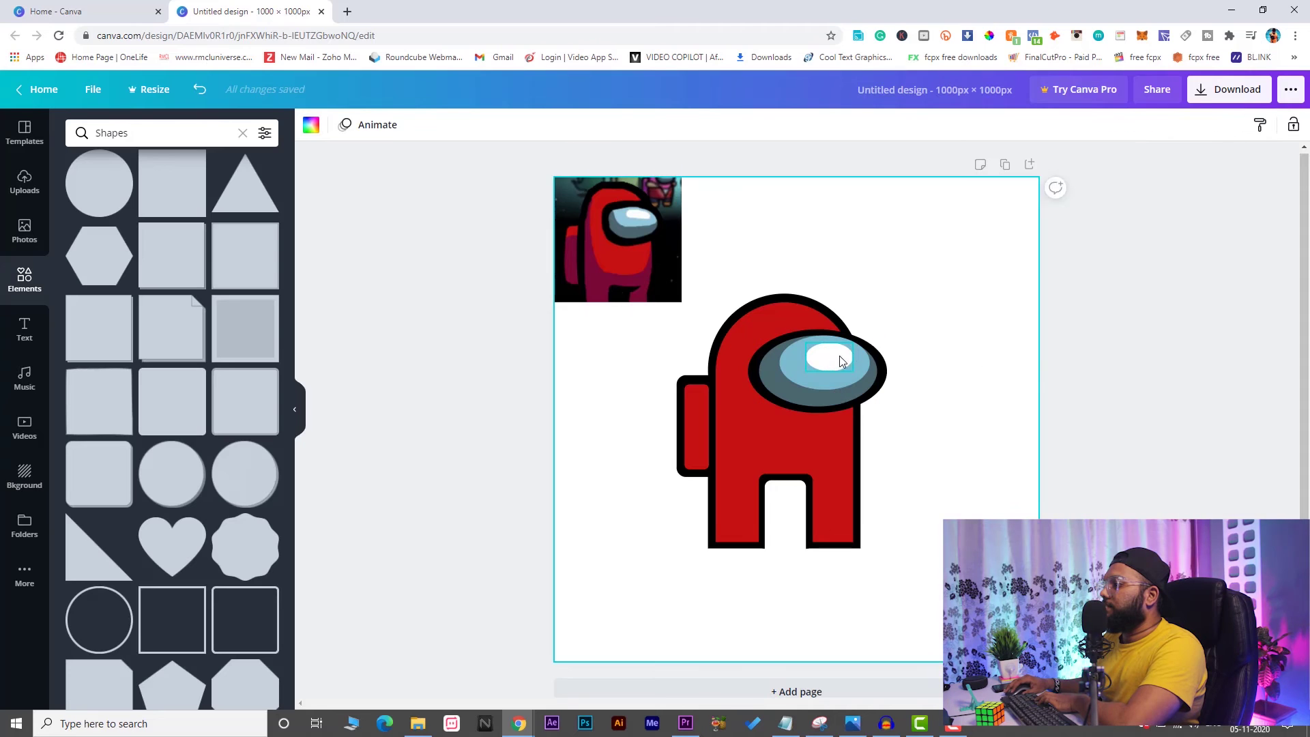
Move the white highlight up and right into the visor's upper area
{"action": "left_click", "coordinate": [831, 362]}
{"action": "left_click_drag", "start_coordinate": [834, 369], "coordinate": [829, 359]}
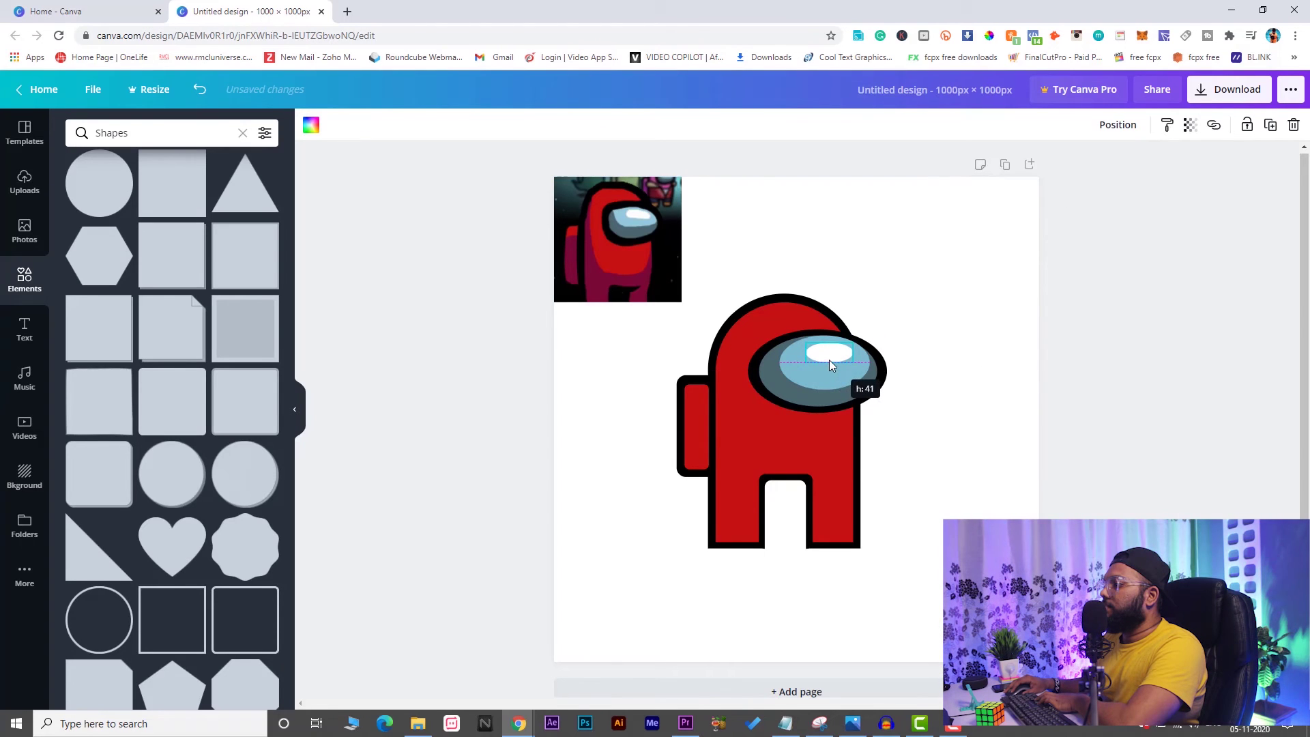
{"action": "left_click", "coordinate": [1152, 361]}
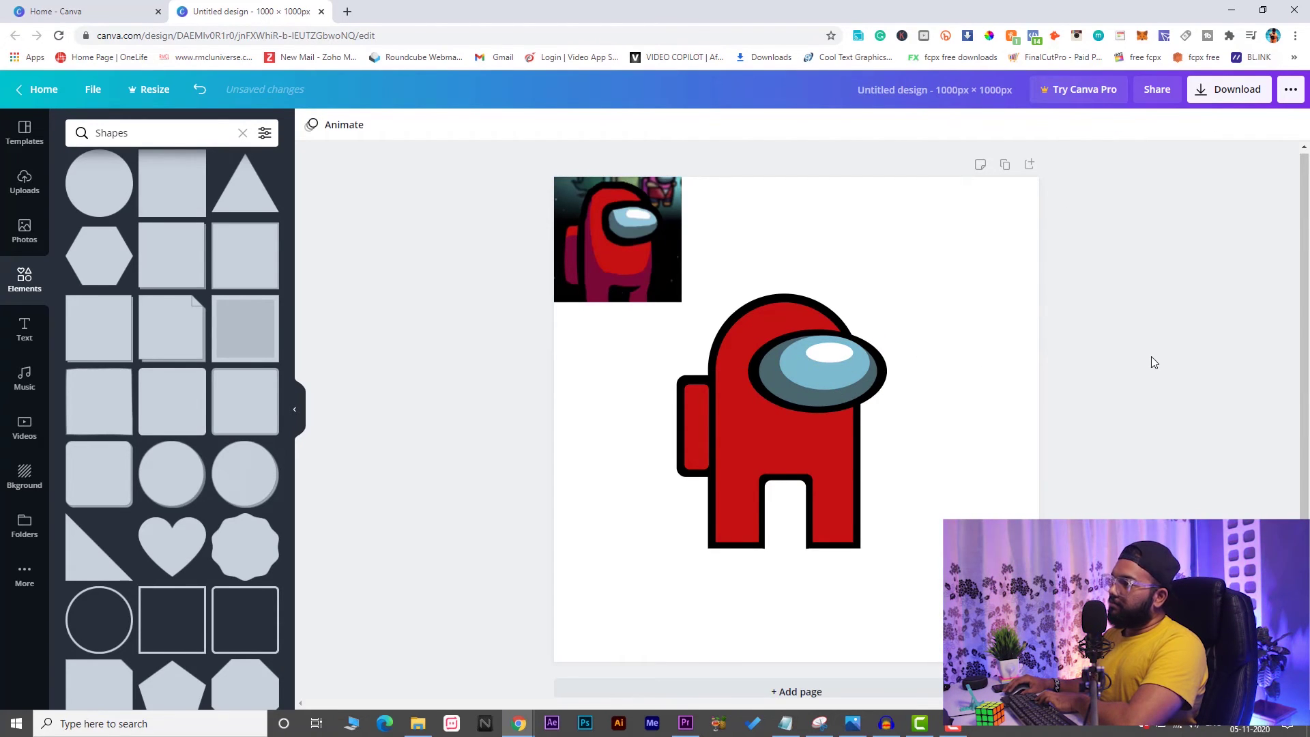
{"action": "left_click_drag", "start_coordinate": [829, 354], "coordinate": [833, 350]}
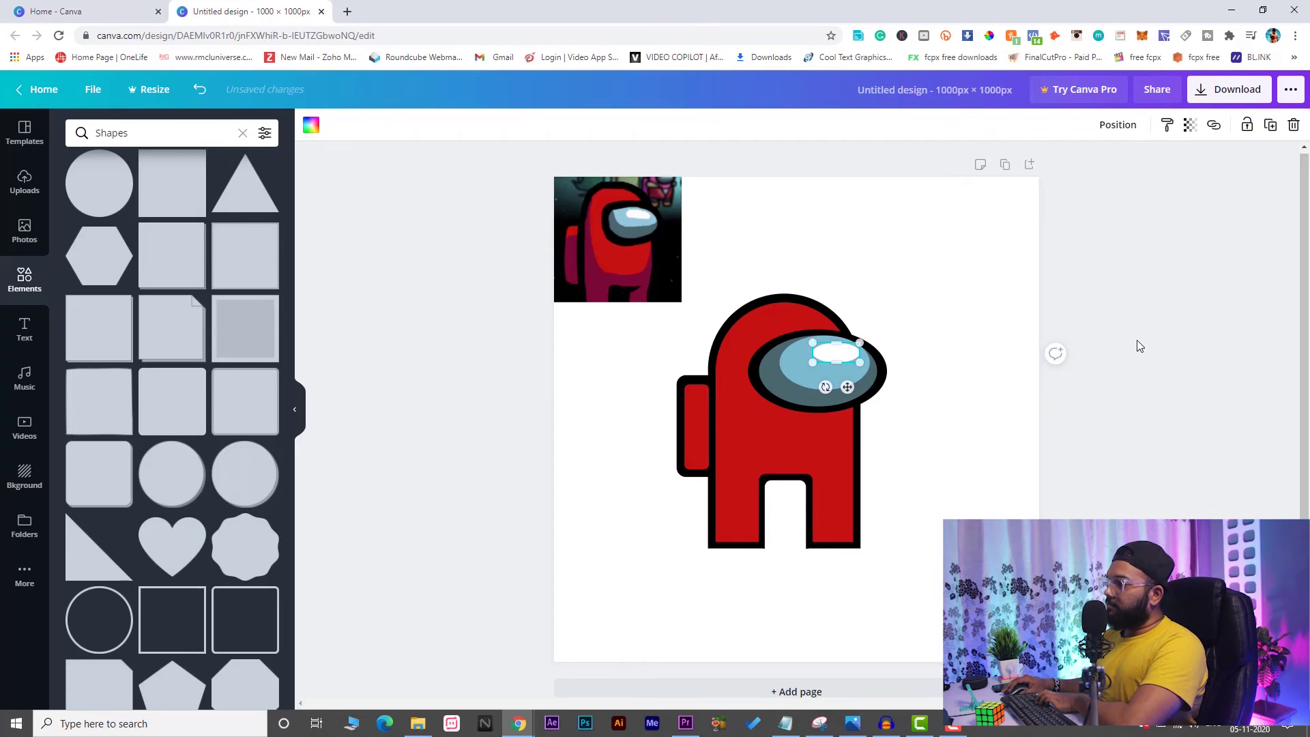
{"action": "left_click", "coordinate": [1191, 347]}
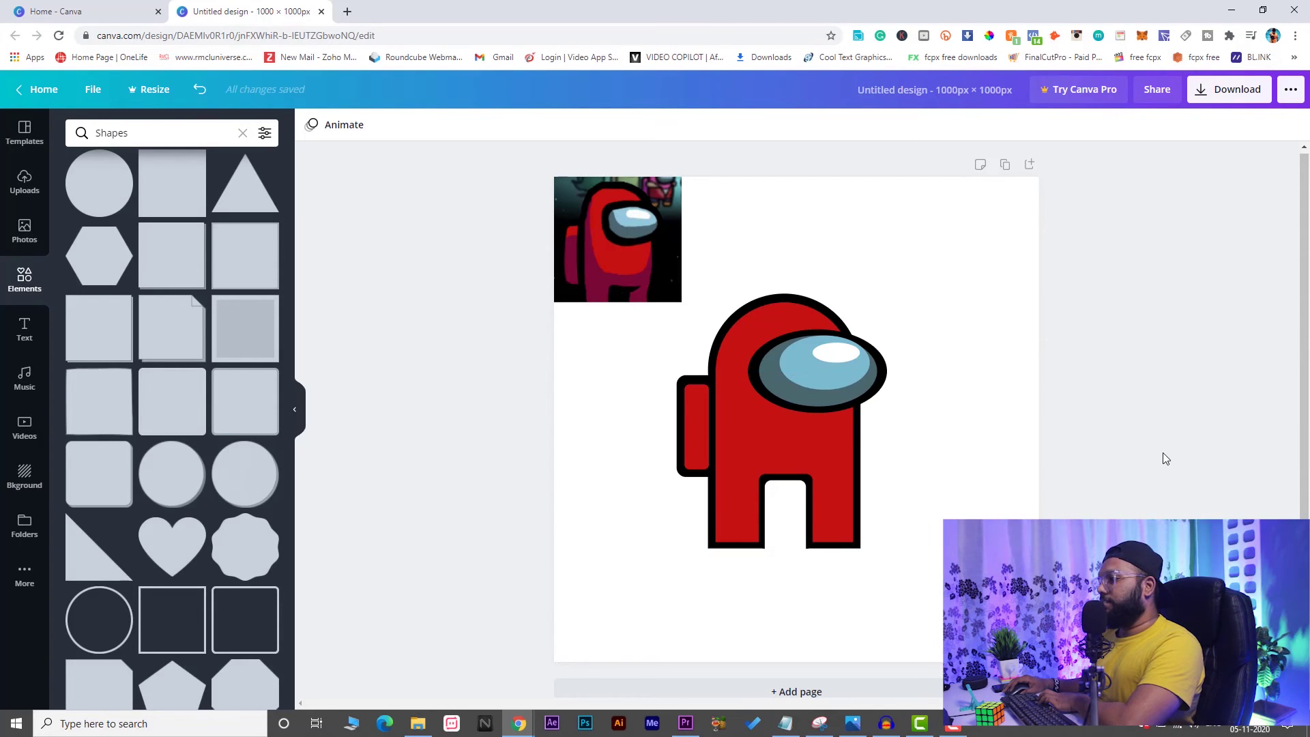
Add a circle, flatten it into a wide ellipse under the feet, and send it behind the crewmate
{"action": "left_click", "coordinate": [102, 194]}
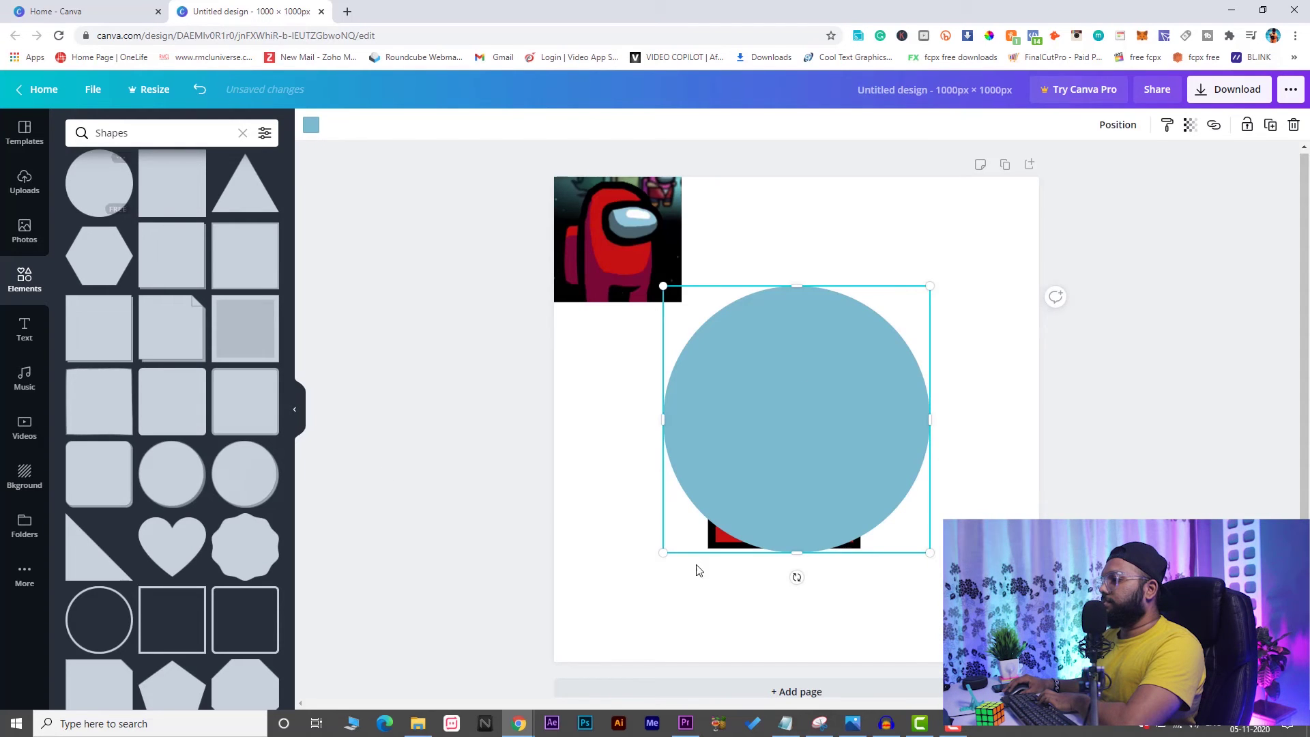
{"action": "left_click_drag", "start_coordinate": [802, 287], "coordinate": [790, 468]}
{"action": "left_click_drag", "start_coordinate": [836, 513], "coordinate": [885, 580]}
{"action": "right_click", "coordinate": [858, 567]}
{"action": "left_click", "coordinate": [908, 566]}
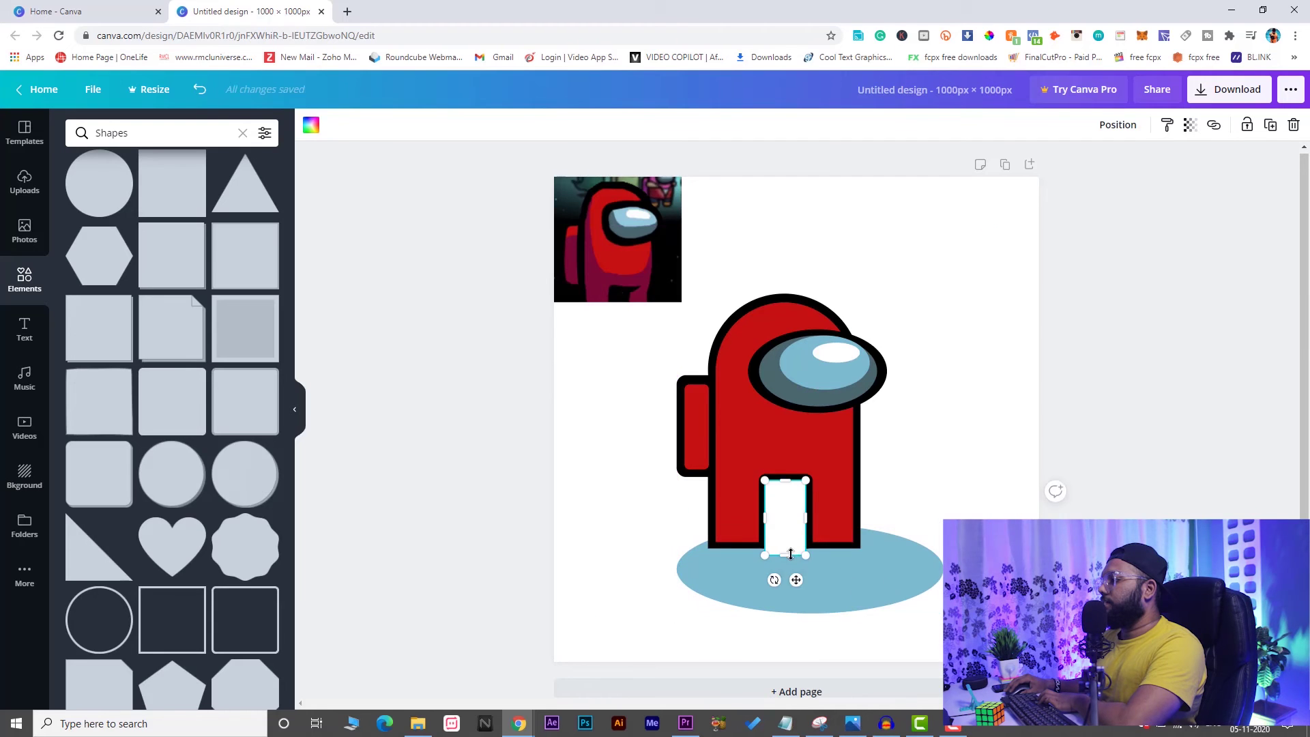
Extend the white leg-gap rectangle down slightly
{"action": "left_click_drag", "start_coordinate": [788, 545], "coordinate": [788, 546]}
{"action": "left_click", "coordinate": [918, 580]}
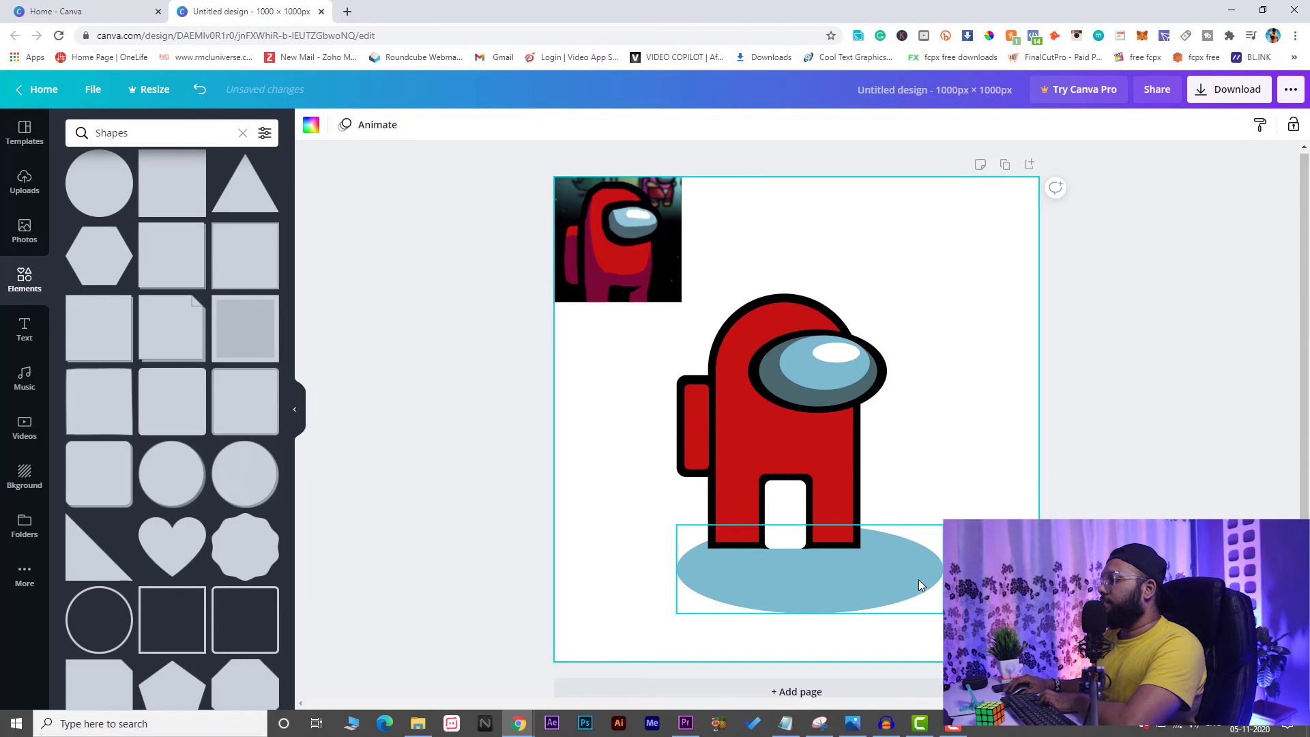
{"action": "left_click", "coordinate": [783, 539]}
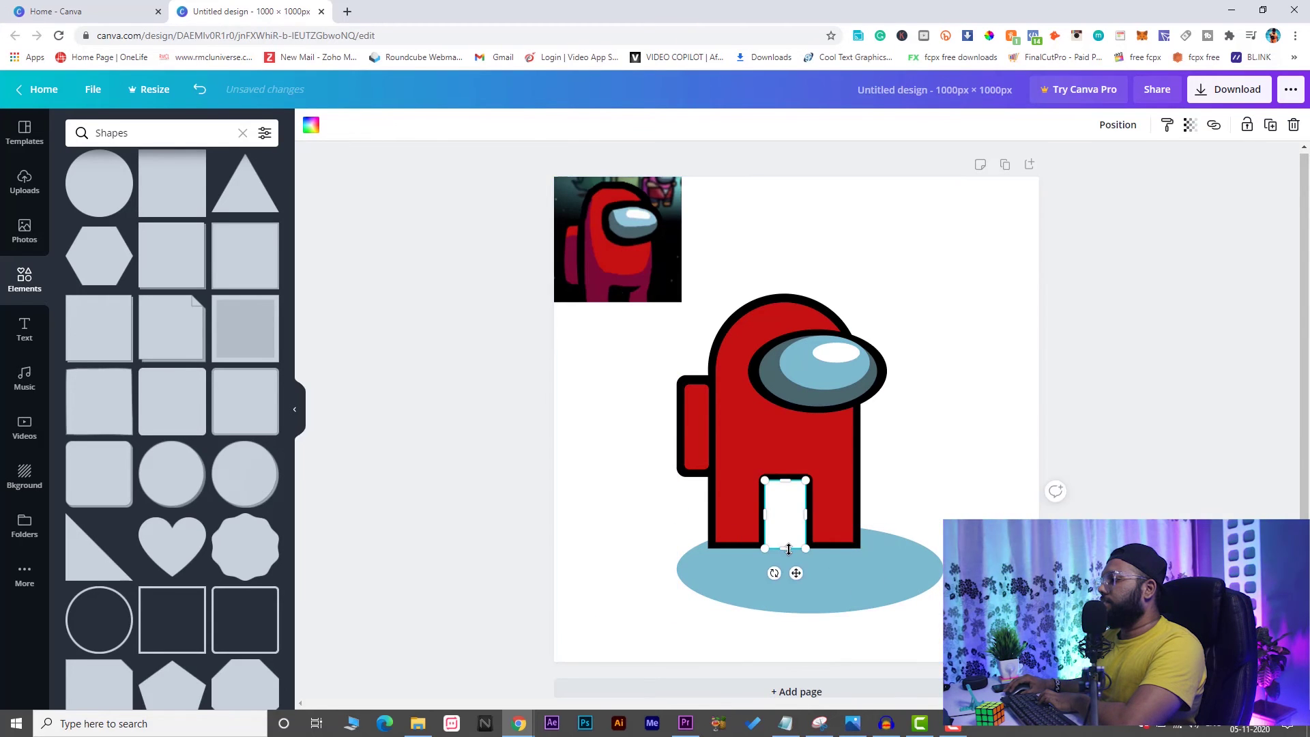
{"action": "left_click_drag", "start_coordinate": [785, 548], "coordinate": [792, 563]}
Widen the ellipse, colour it black, and lower its transparency so it reads as grey
{"action": "left_click", "coordinate": [938, 589]}
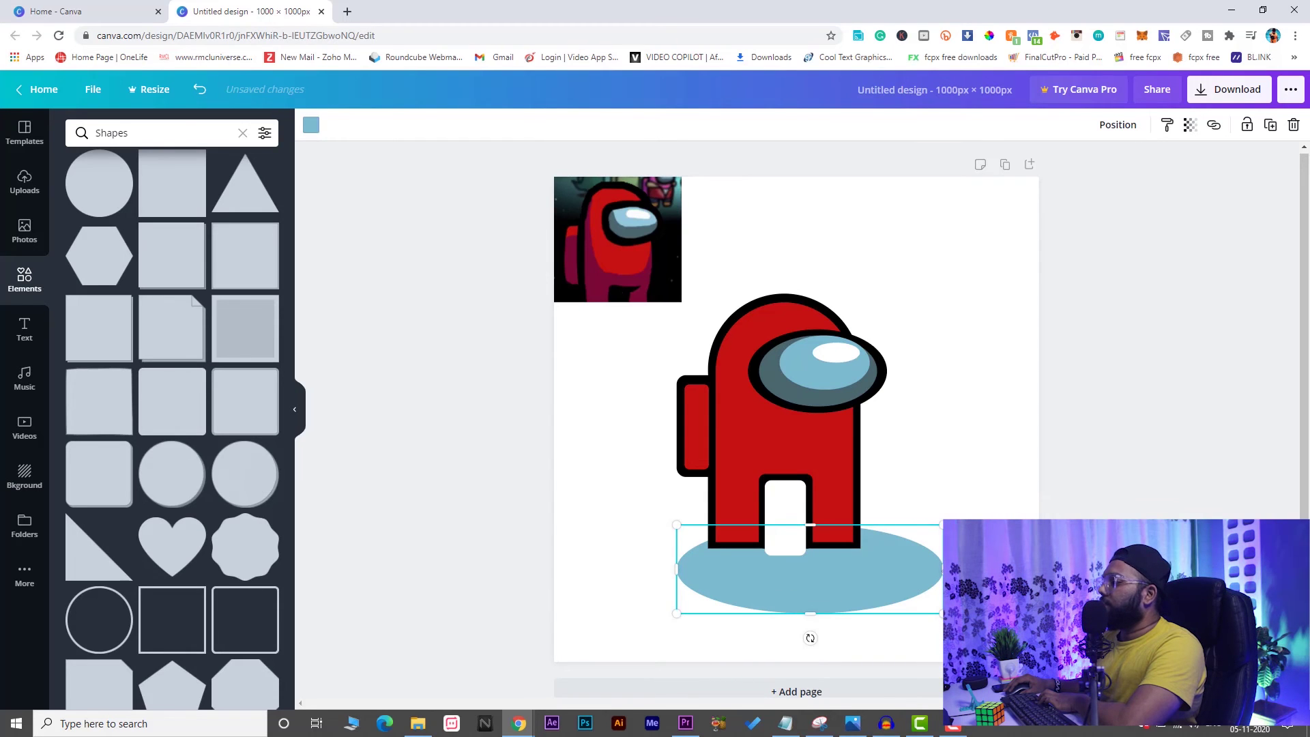
{"action": "left_click_drag", "start_coordinate": [944, 569], "coordinate": [952, 568]}
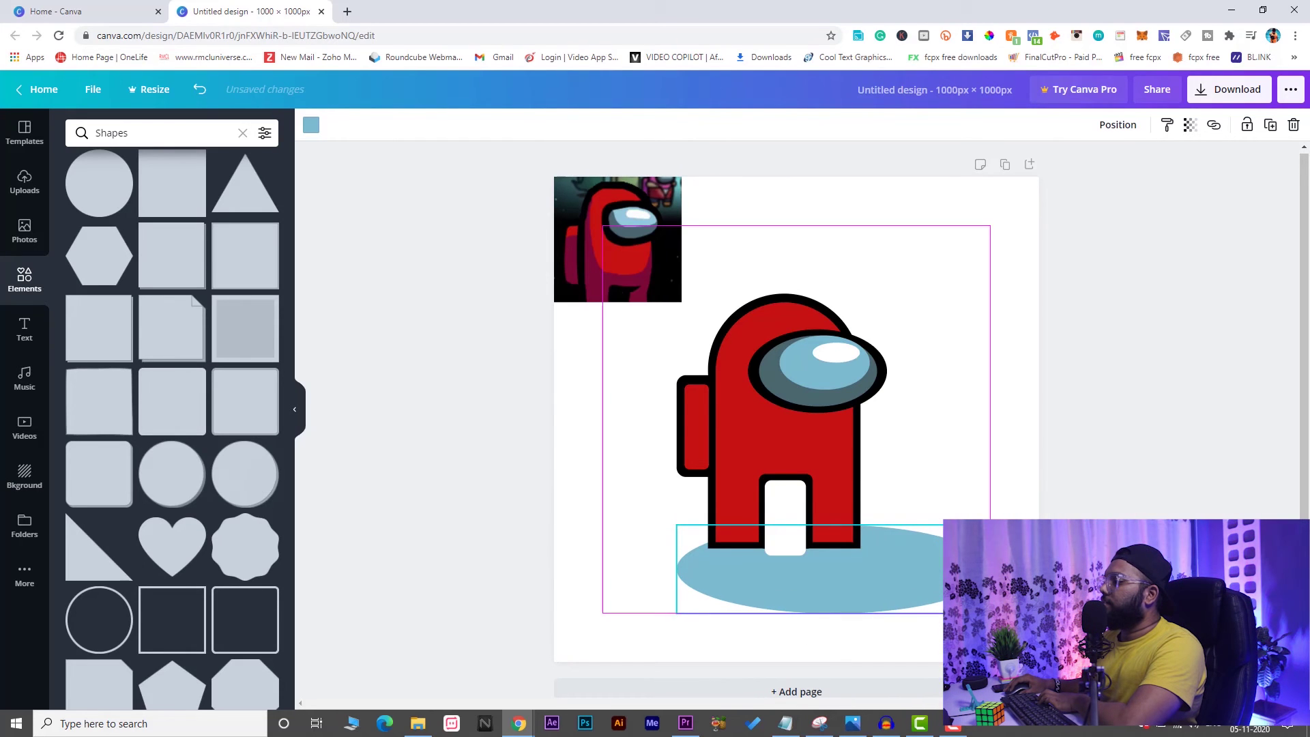
{"action": "left_click", "coordinate": [311, 125]}
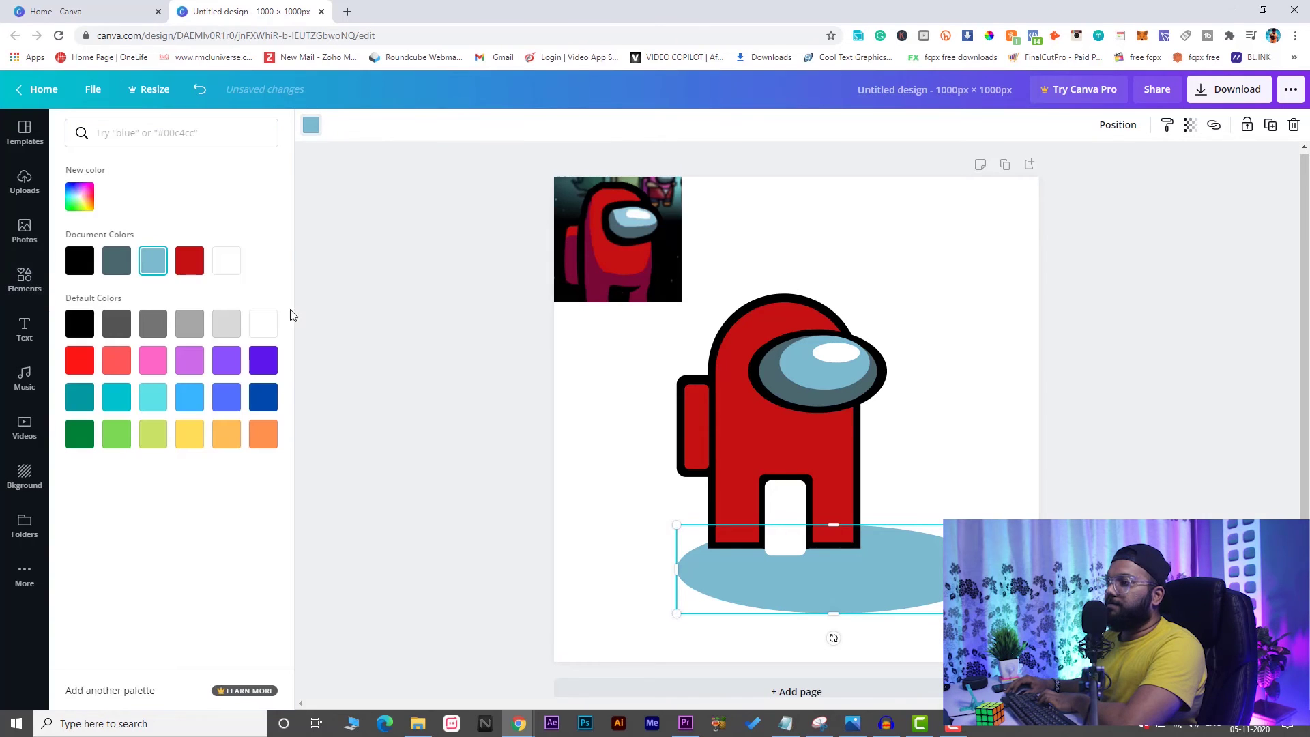
{"action": "left_click", "coordinate": [80, 262]}
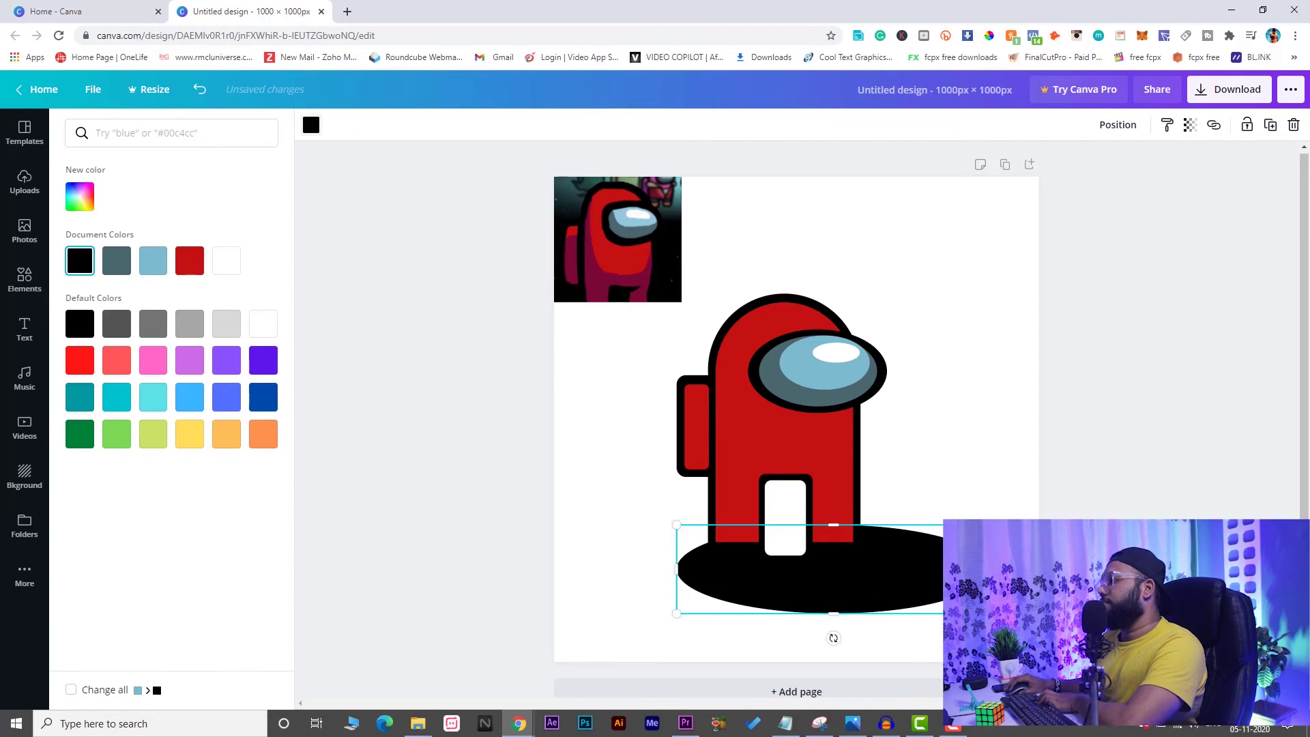
{"action": "key", "text": "Escape"}
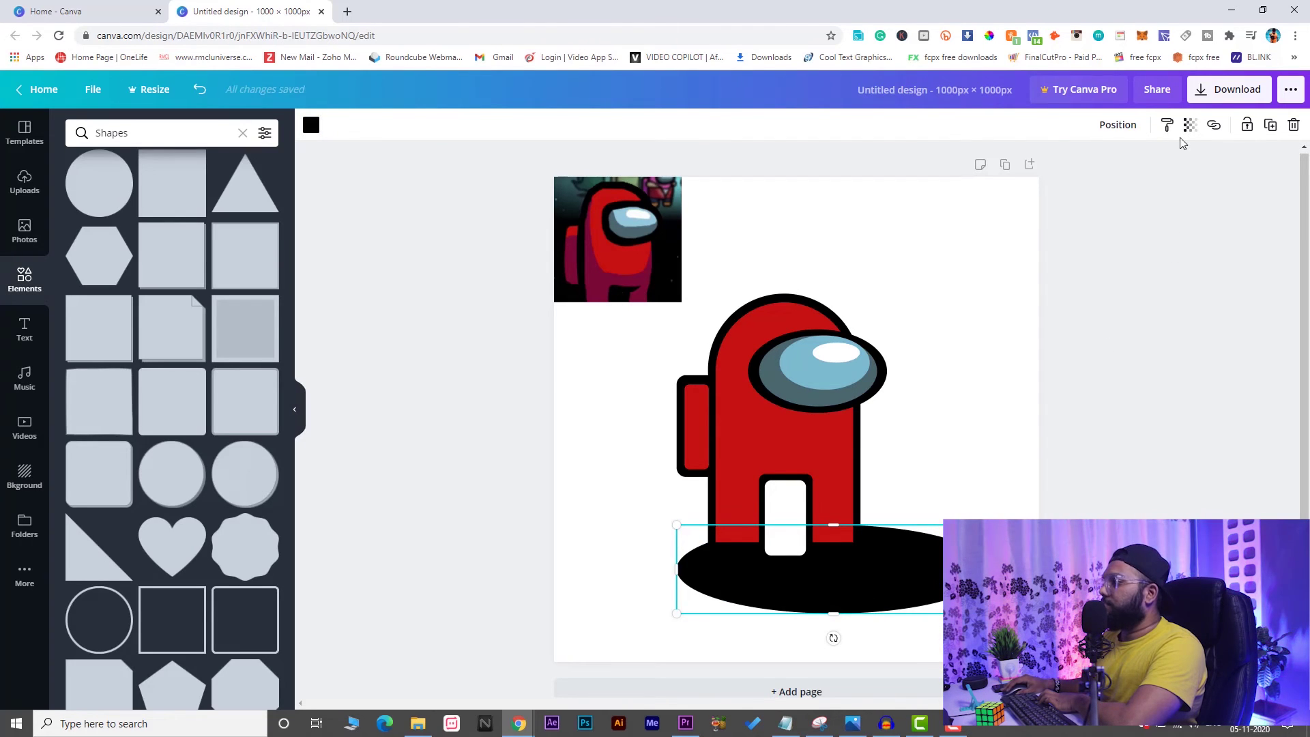
{"action": "left_click", "coordinate": [1190, 125]}
{"action": "left_click_drag", "start_coordinate": [1146, 171], "coordinate": [1095, 168]}
{"action": "left_click", "coordinate": [1185, 322]}
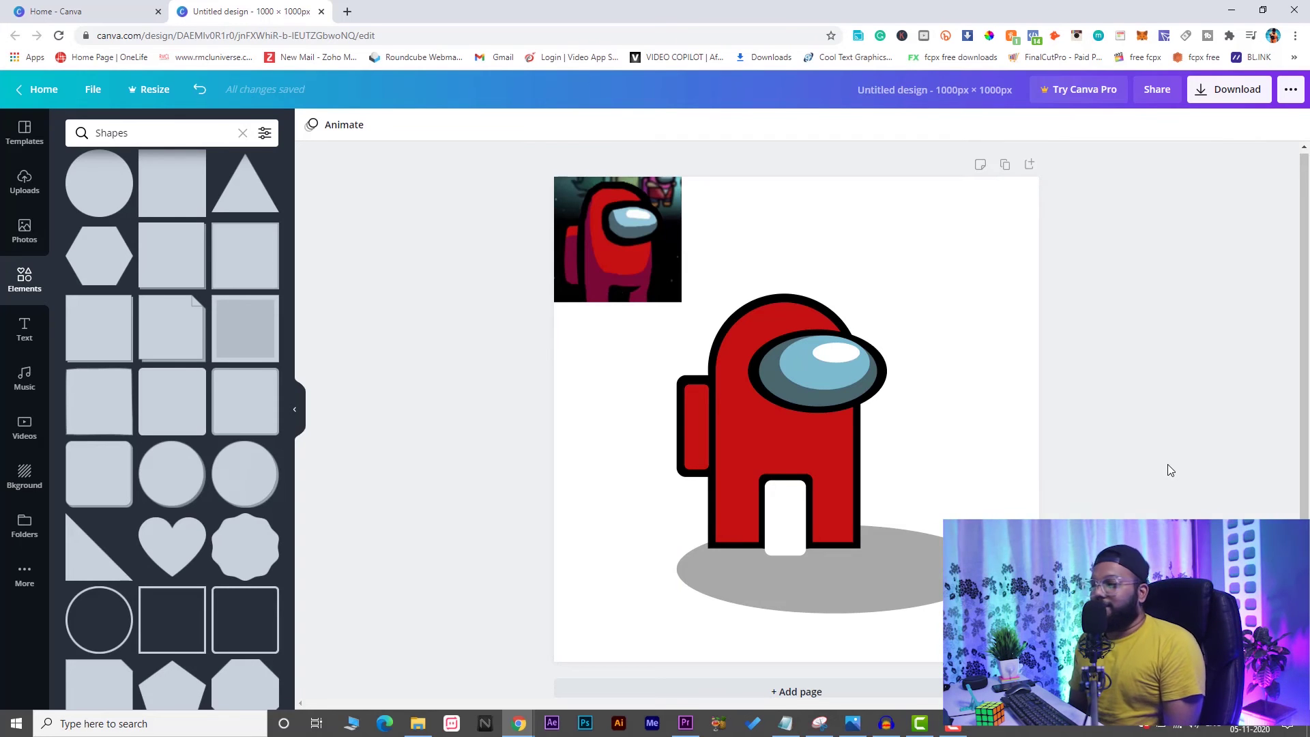
Delete the small reference picture and shift the whole crewmate up and left
{"action": "left_click", "coordinate": [612, 246]}
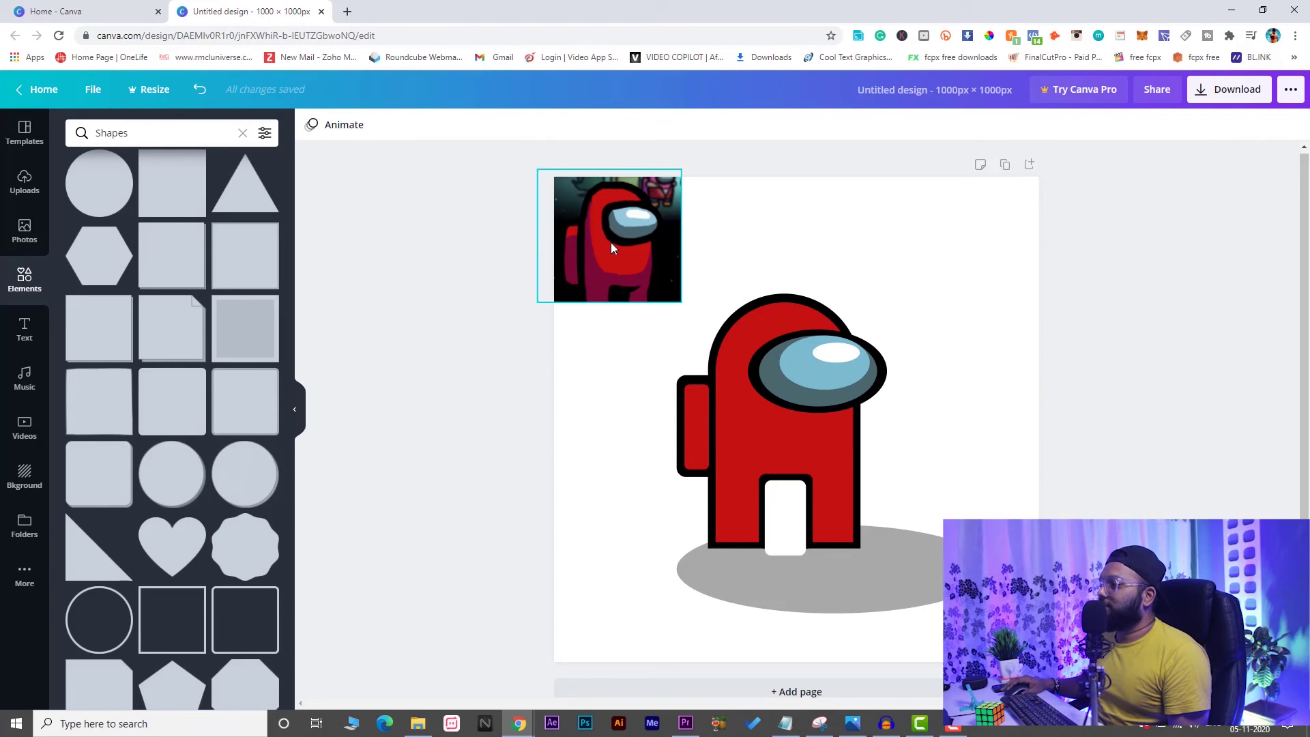
{"action": "key", "text": "Delete"}
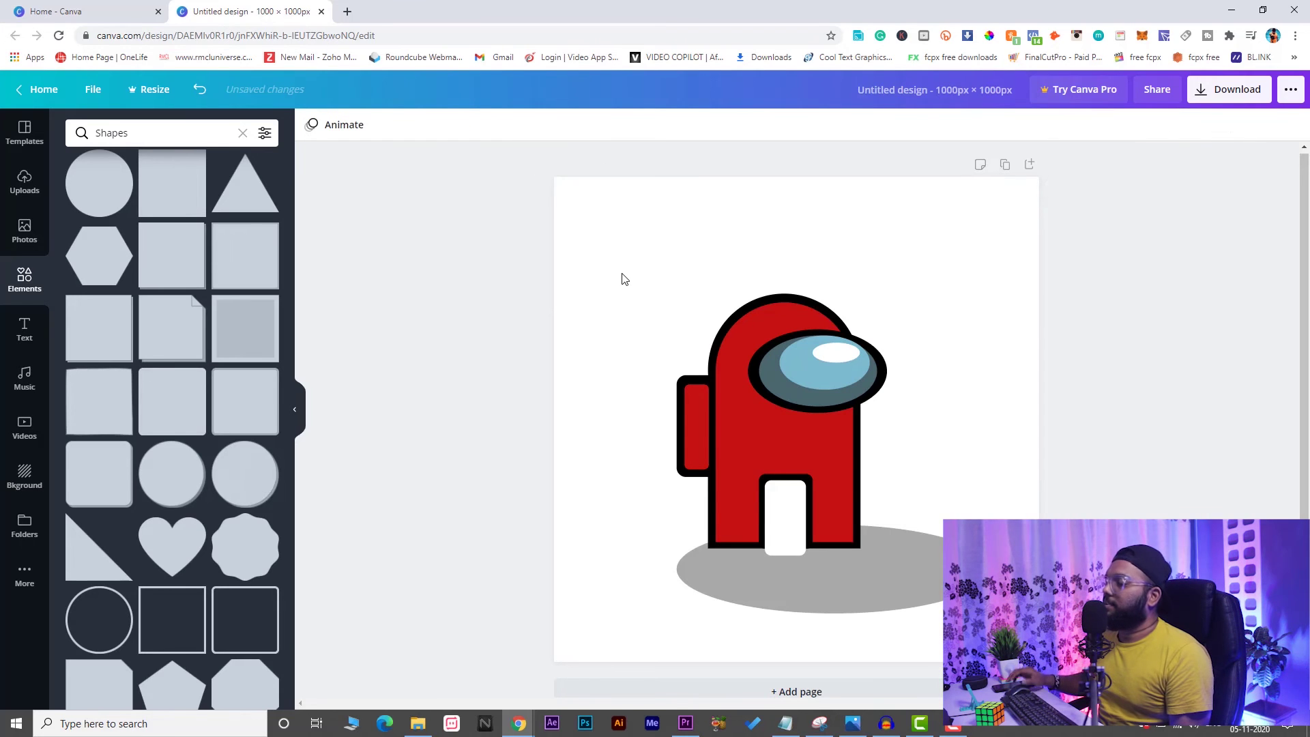
{"action": "left_click_drag", "start_coordinate": [1001, 256], "coordinate": [638, 688]}
{"action": "left_click_drag", "start_coordinate": [759, 601], "coordinate": [745, 557]}
{"action": "left_click", "coordinate": [1245, 356]}
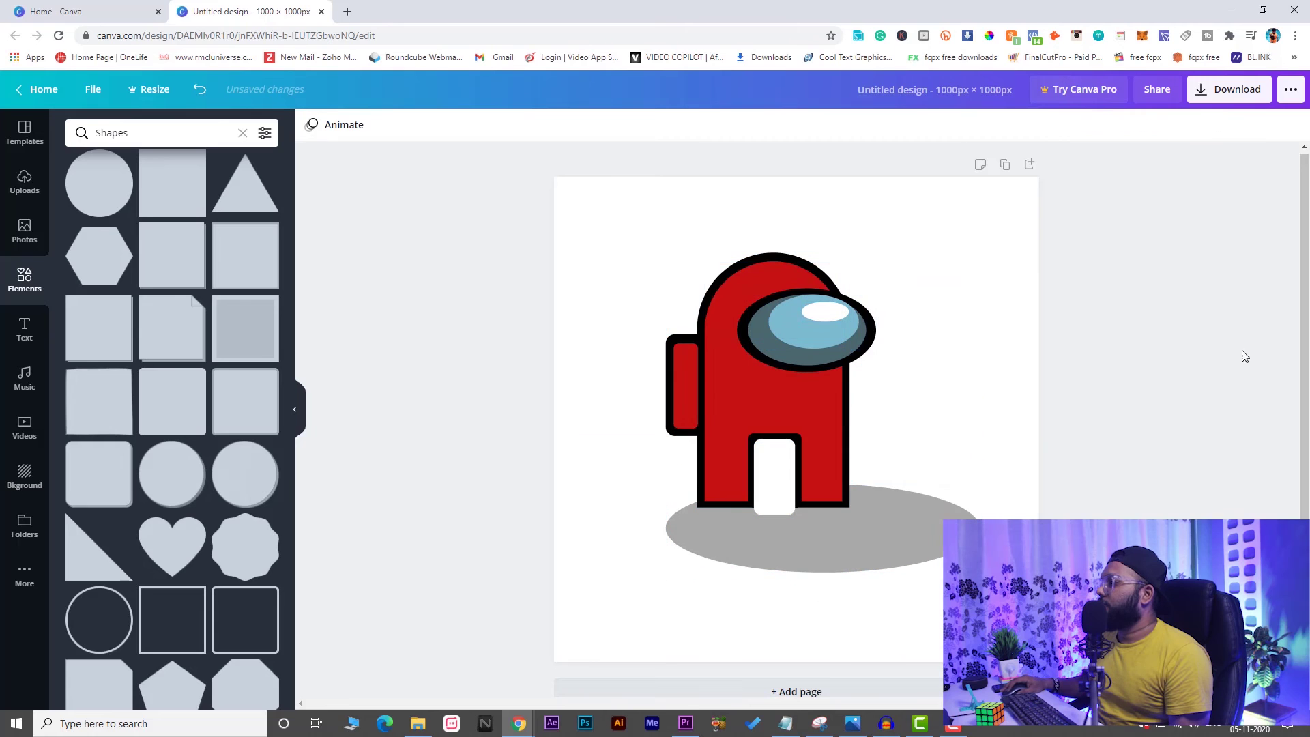
Download the design as Untitled design.png and preview it in an image viewer
{"action": "left_click", "coordinate": [1219, 92]}
{"action": "left_click", "coordinate": [1136, 321]}
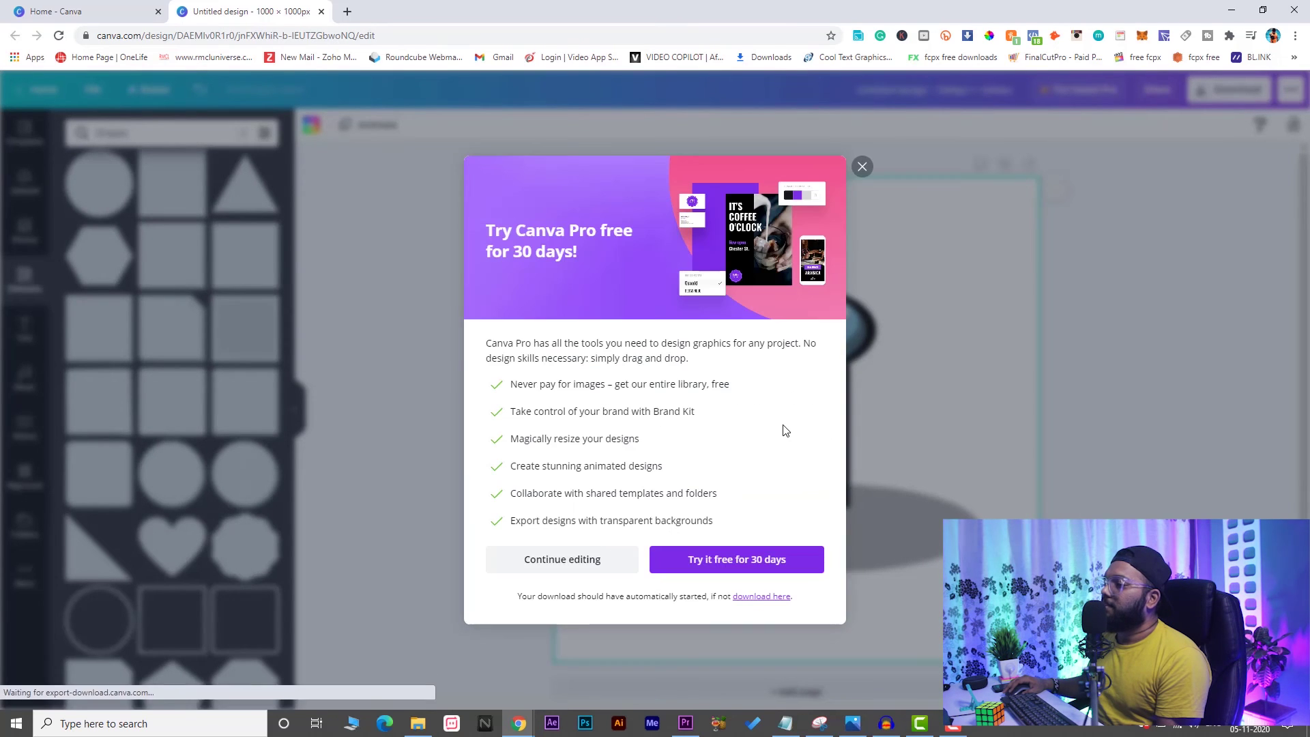
{"action": "left_click", "coordinate": [145, 694]}
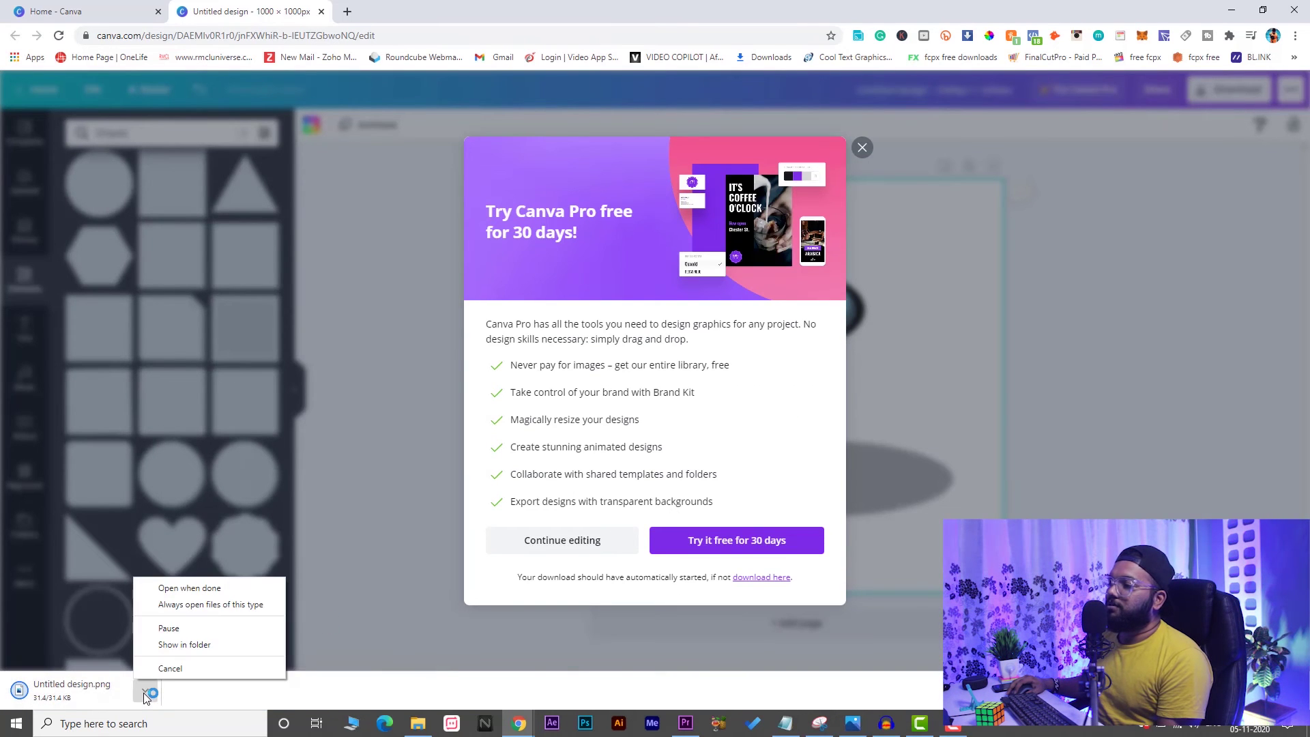
{"action": "left_click", "coordinate": [174, 586]}
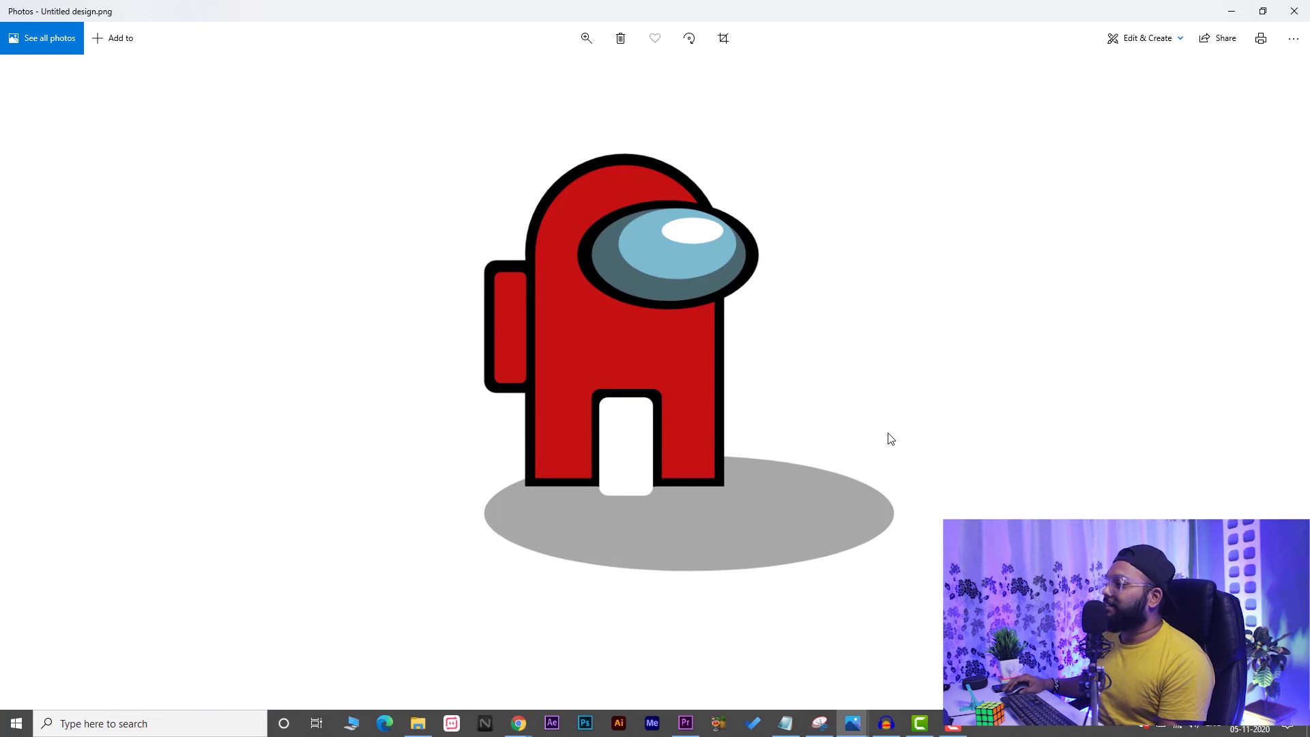
{"action": "left_click", "coordinate": [1294, 13]}
Dismiss the Canva Pro offer, duplicate the whole crewmate with its shadow, and move the copy right
{"action": "left_click", "coordinate": [863, 168]}
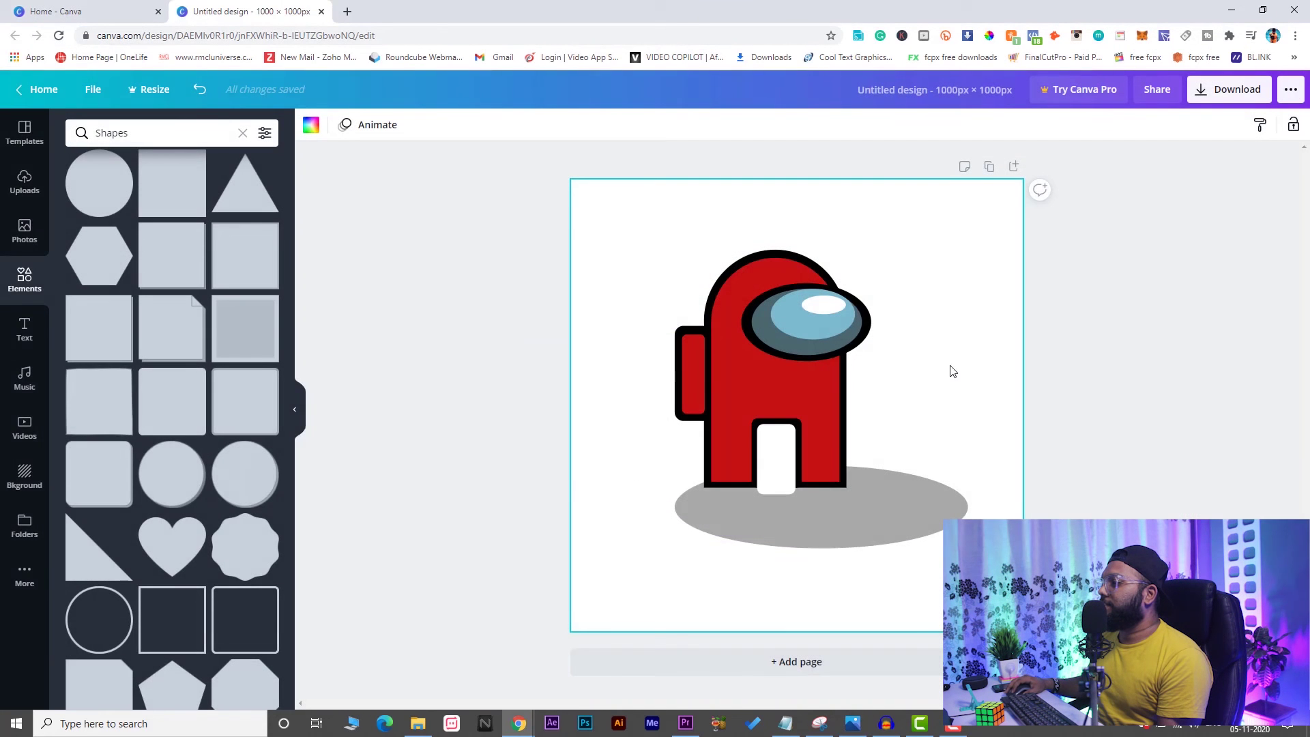
{"action": "left_click_drag", "start_coordinate": [986, 251], "coordinate": [606, 600]}
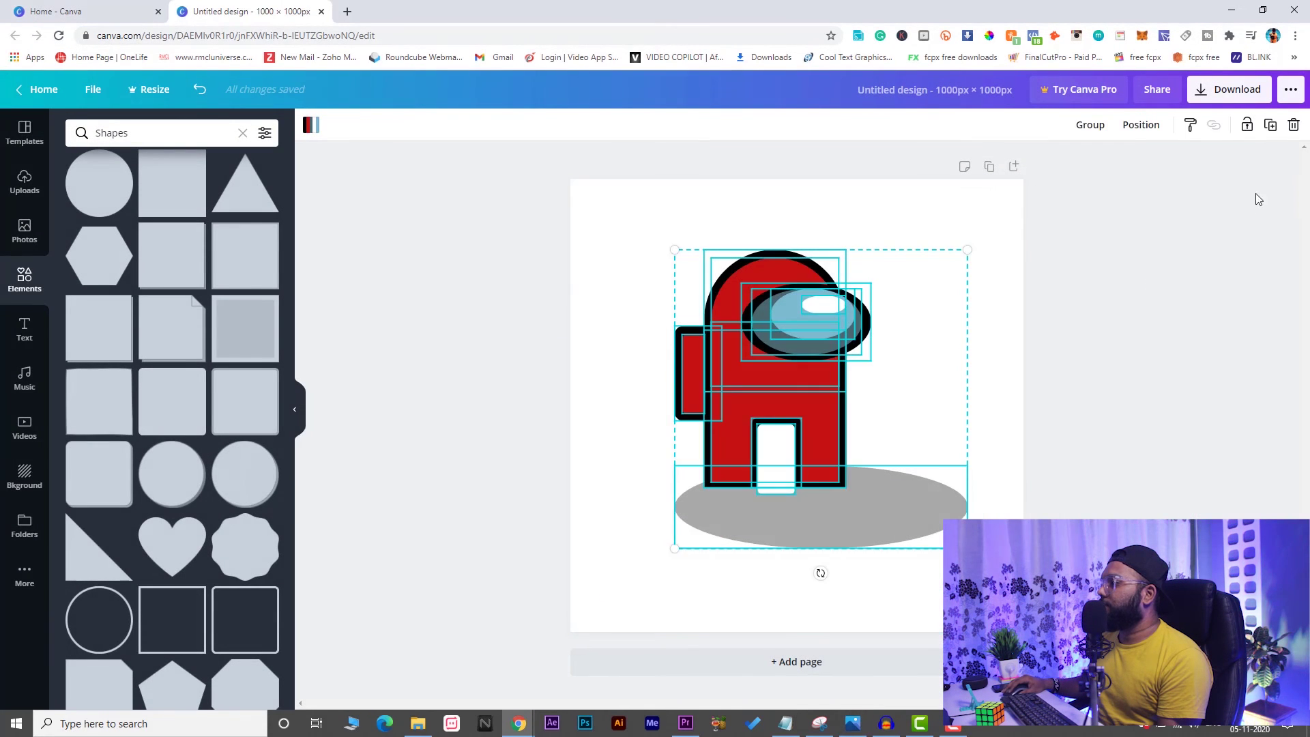
{"action": "left_click", "coordinate": [1270, 127]}
{"action": "left_click_drag", "start_coordinate": [794, 393], "coordinate": [1030, 367]}
Move the original crewmate left and shrink it toward the top-left
{"action": "left_click_drag", "start_coordinate": [872, 240], "coordinate": [615, 591]}
{"action": "left_click_drag", "start_coordinate": [784, 509], "coordinate": [691, 516]}
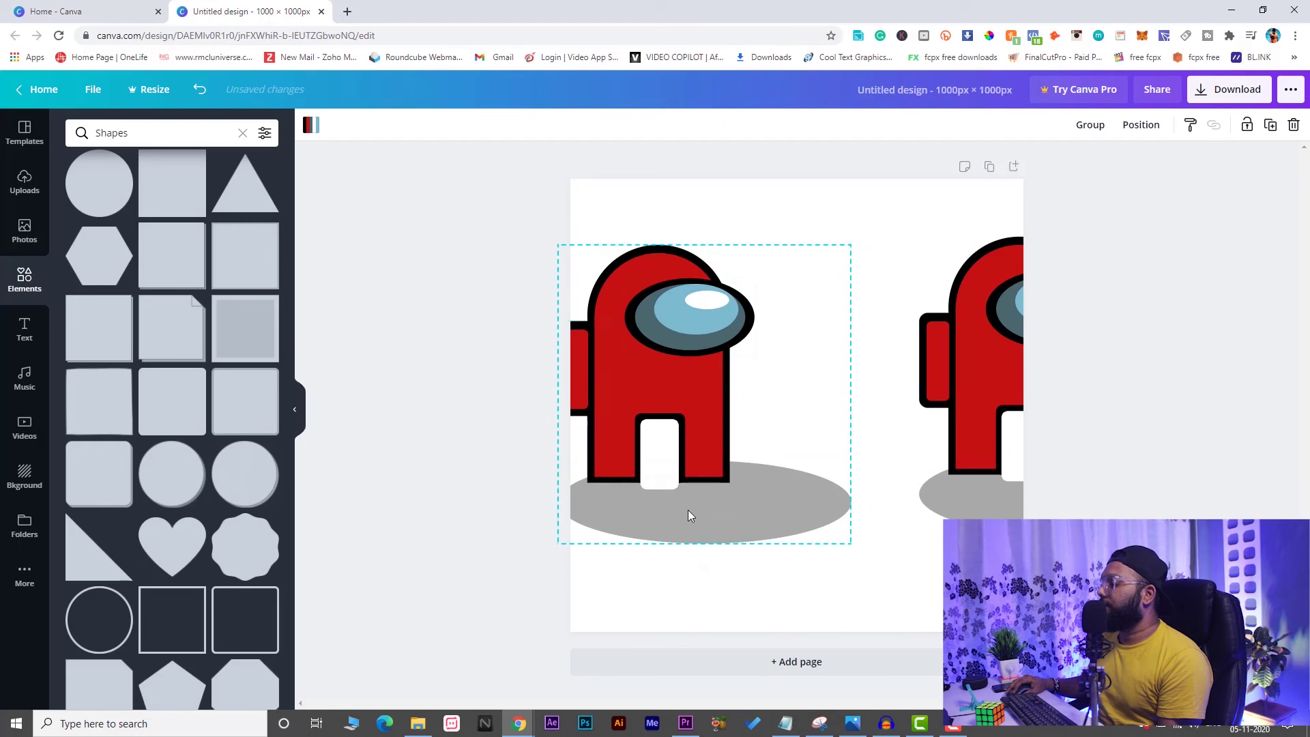
{"action": "left_click_drag", "start_coordinate": [847, 544], "coordinate": [790, 478]}
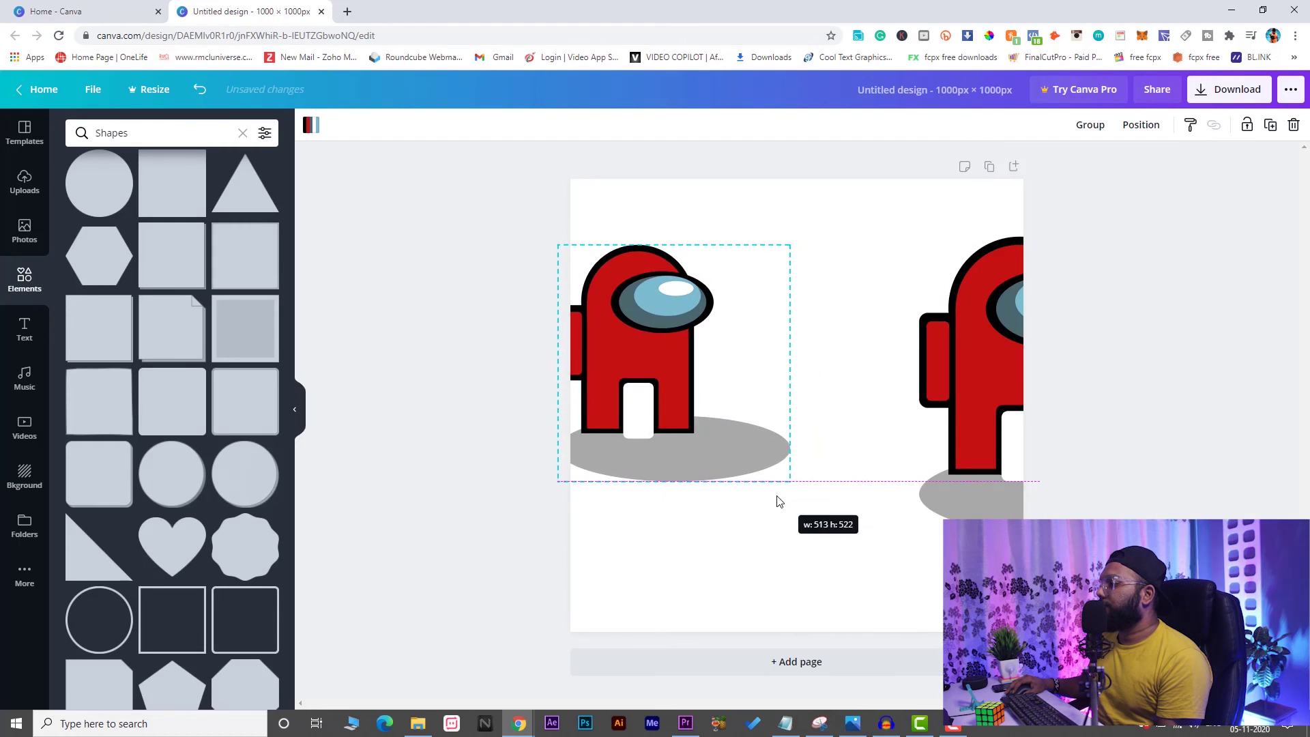
{"action": "left_click_drag", "start_coordinate": [695, 445], "coordinate": [723, 380]}
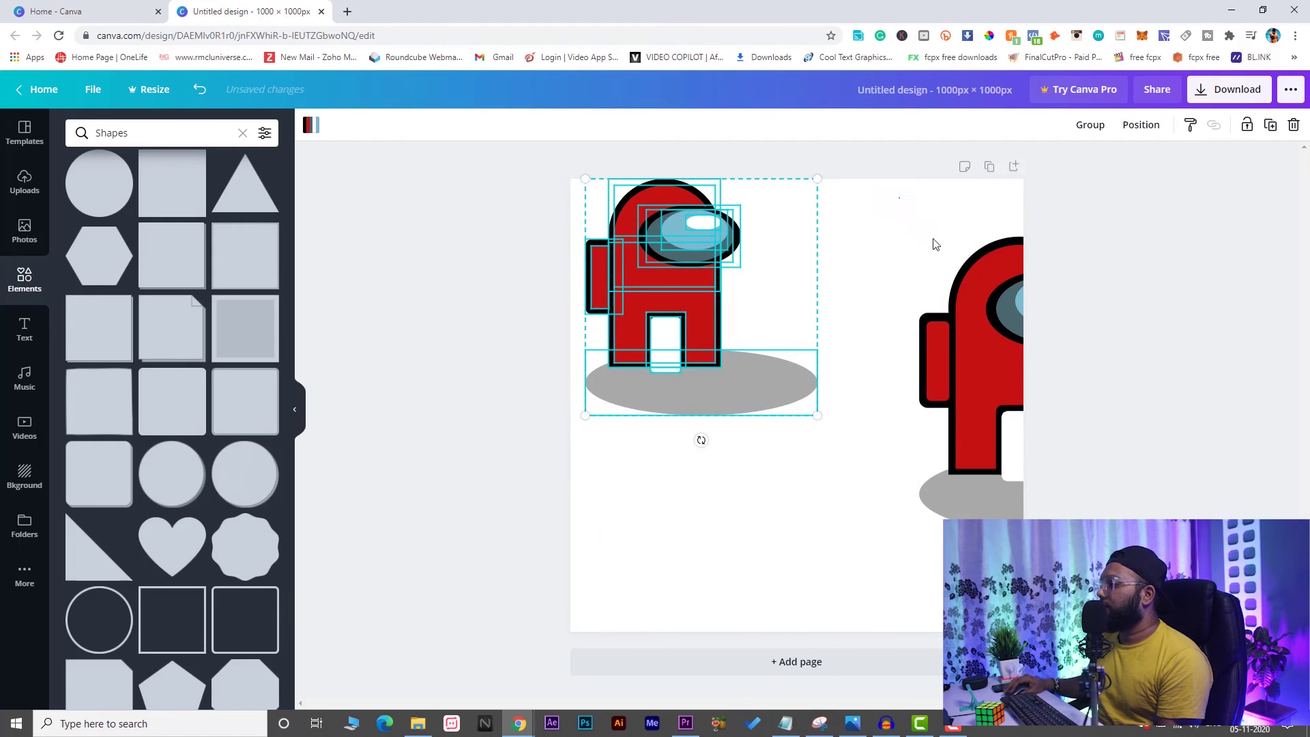
Shrink the copy and place it at the lower right of the page
{"action": "left_click_drag", "start_coordinate": [896, 197], "coordinate": [1297, 522]}
{"action": "left_click_drag", "start_coordinate": [968, 506], "coordinate": [790, 565]}
{"action": "left_click_drag", "start_coordinate": [743, 290], "coordinate": [869, 418]}
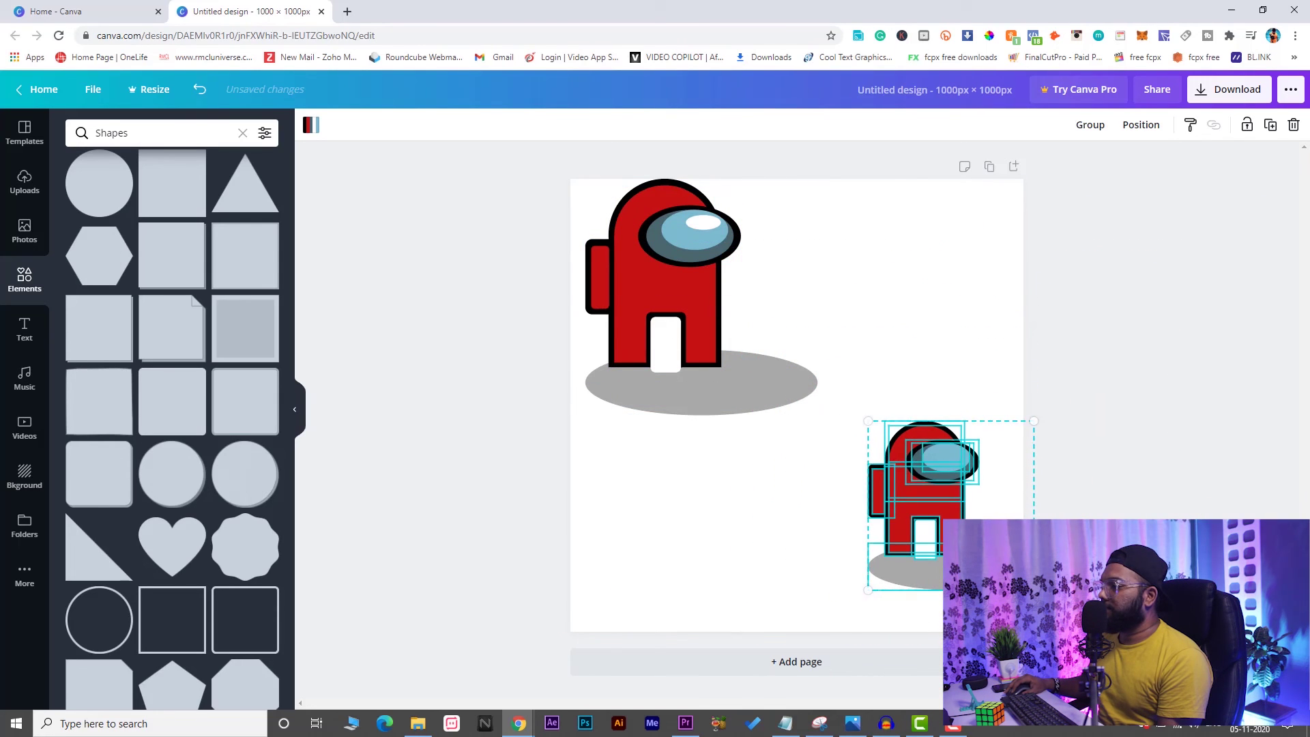
{"action": "left_click_drag", "start_coordinate": [952, 568], "coordinate": [847, 577]}
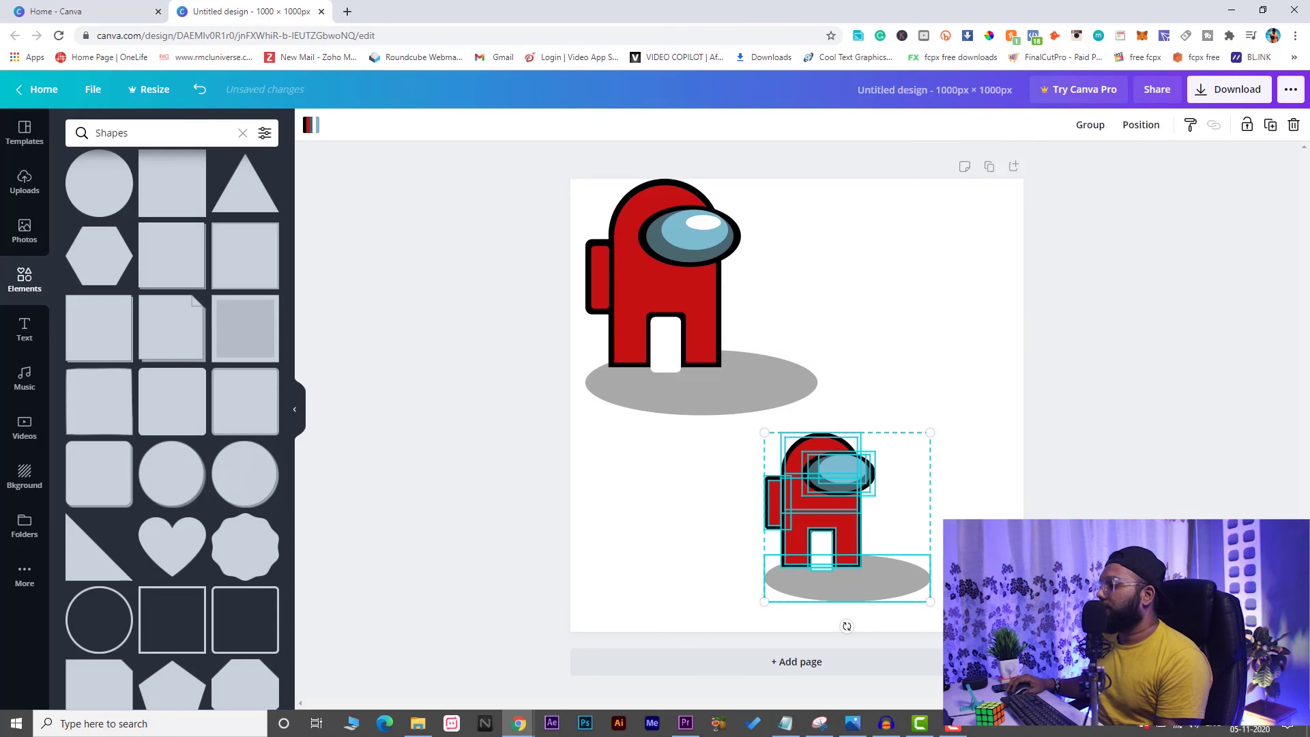
Recolour the copy's body to a custom cyan, #22E5F1
{"action": "left_click", "coordinate": [926, 514]}
{"action": "left_click", "coordinate": [822, 503]}
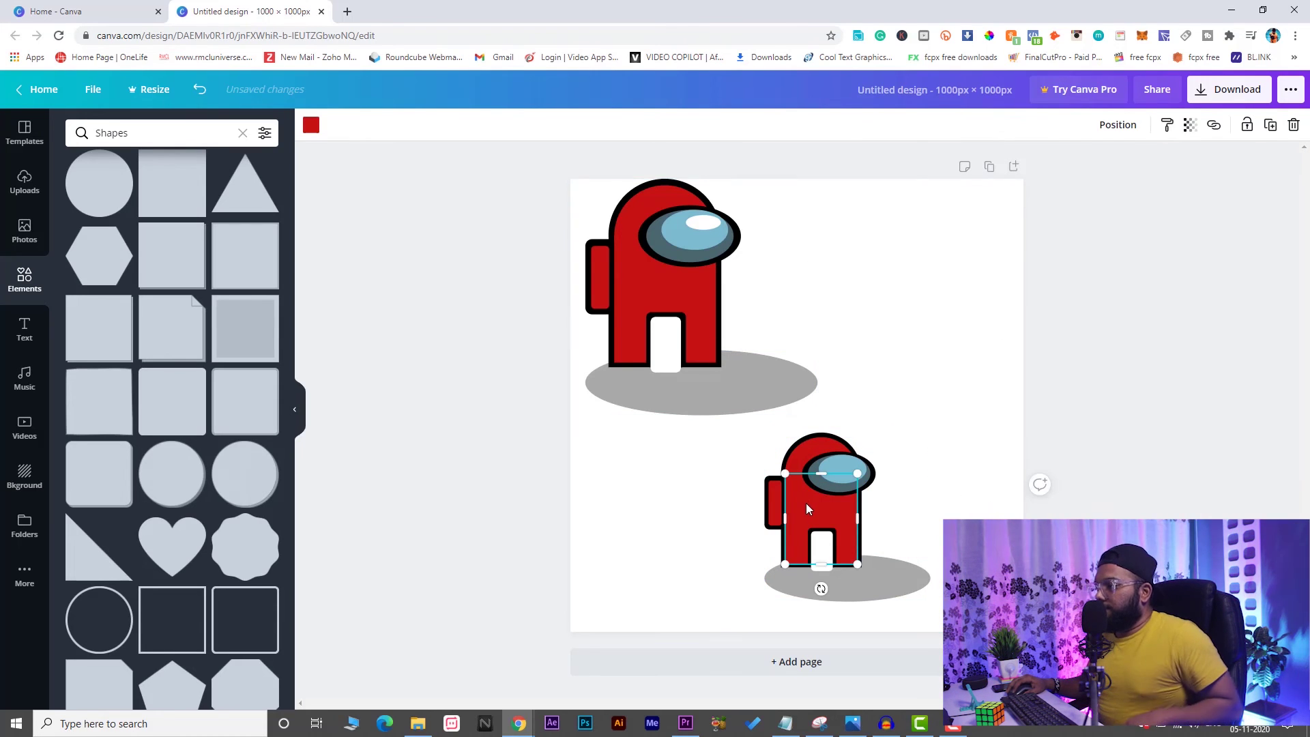
{"action": "left_click", "coordinate": [308, 128]}
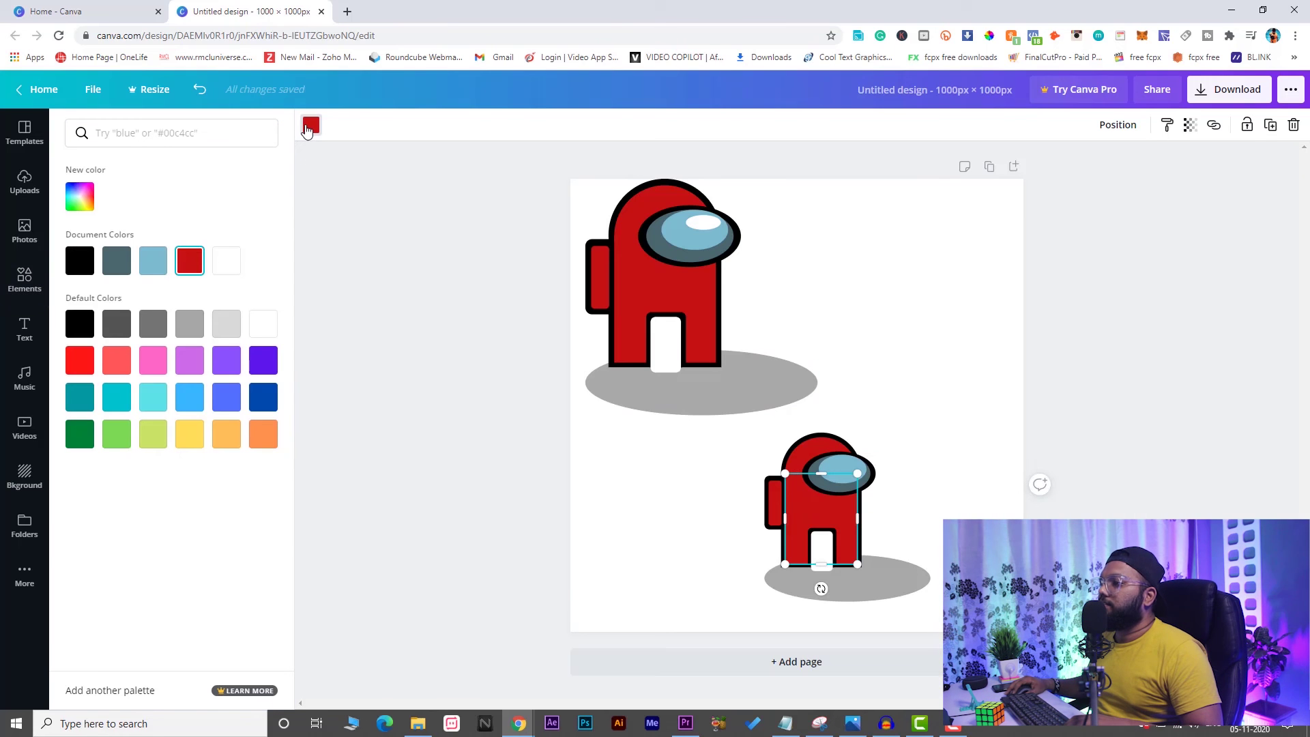
{"action": "left_click", "coordinate": [78, 200]}
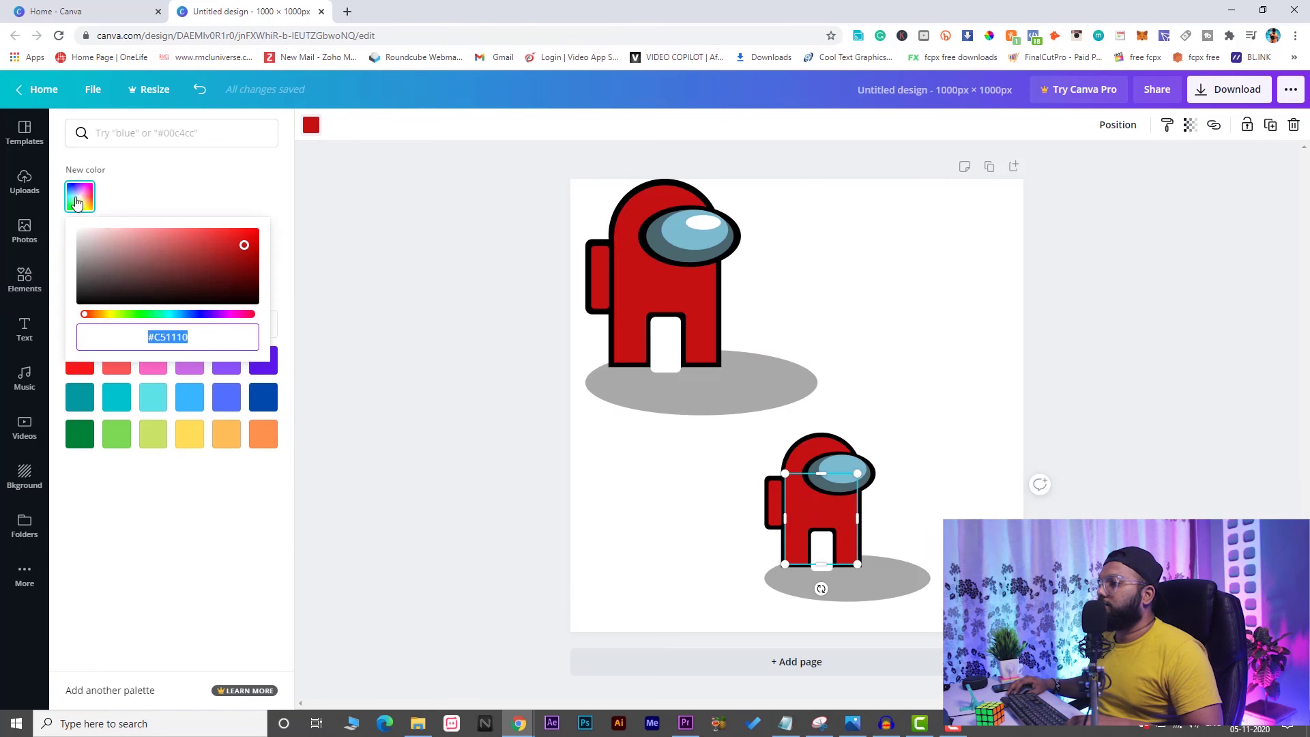
{"action": "left_click", "coordinate": [157, 314]}
{"action": "left_click_drag", "start_coordinate": [166, 321], "coordinate": [172, 322]}
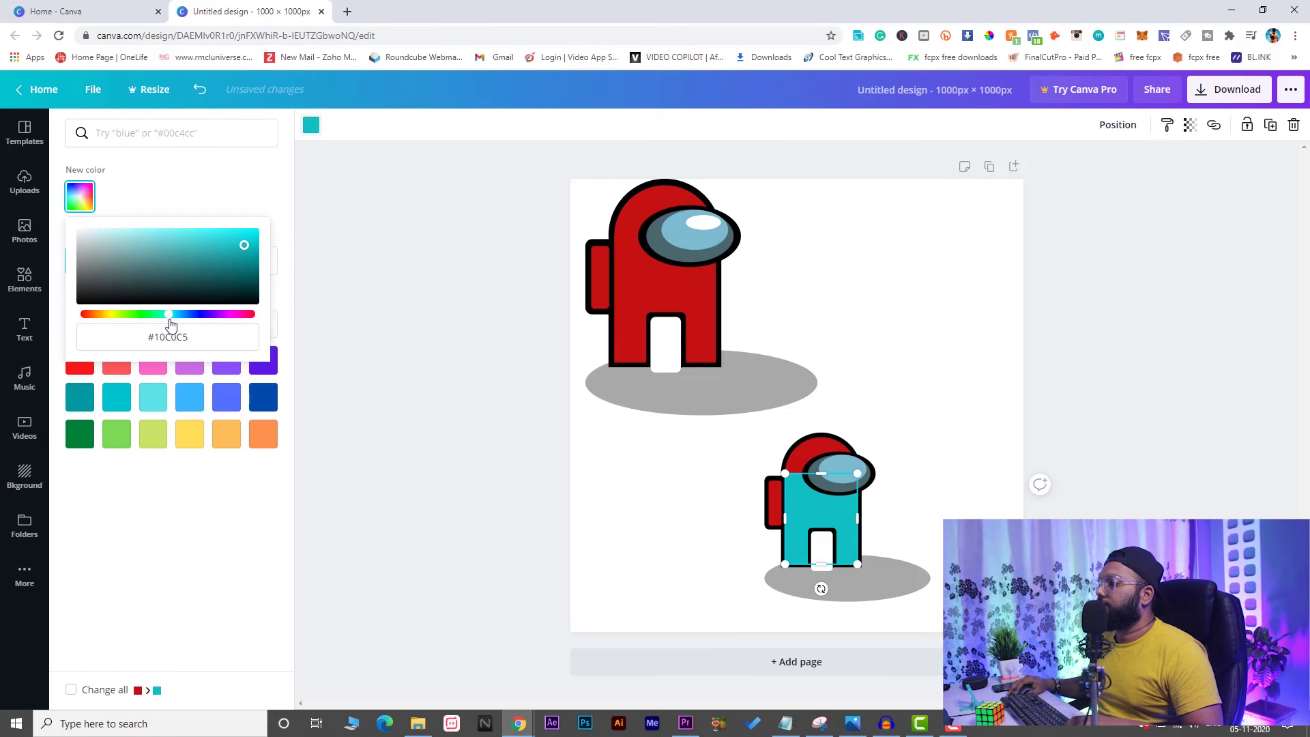
{"action": "left_click_drag", "start_coordinate": [232, 250], "coordinate": [234, 234]}
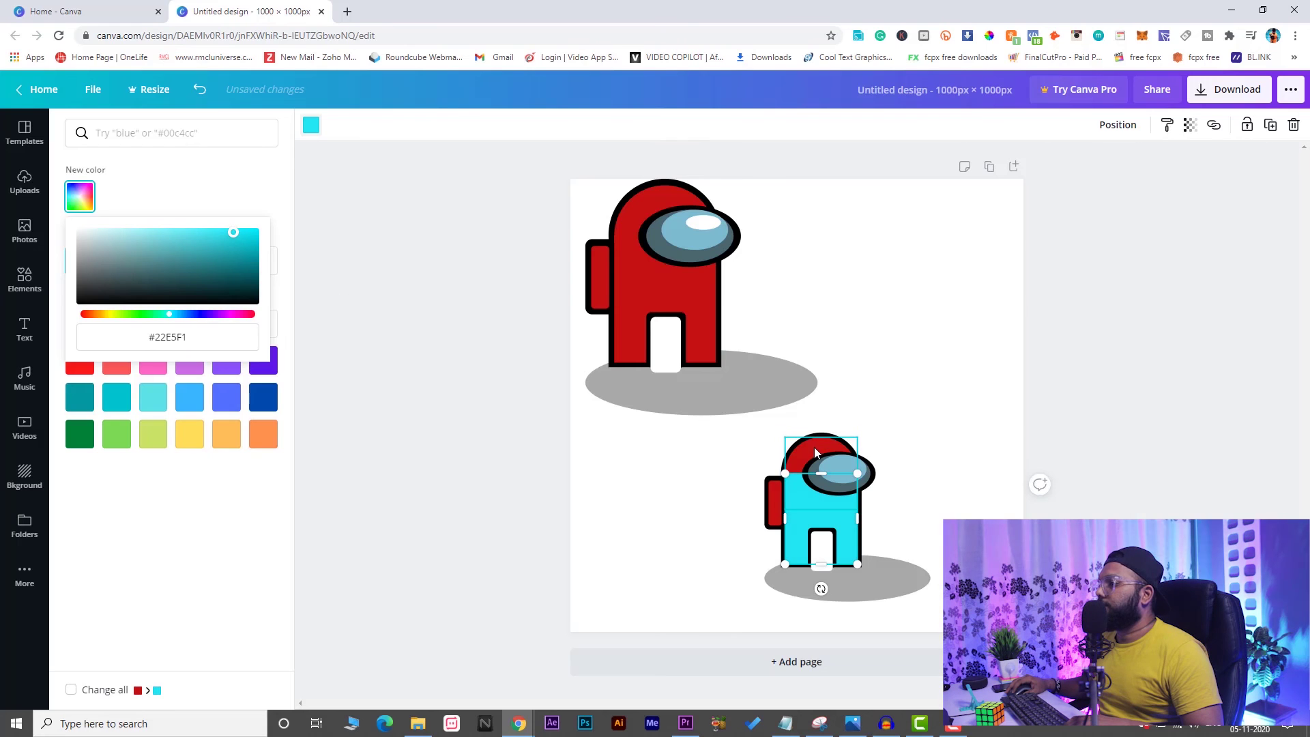
Apply the same cyan #22E5F1 to the copy's helmet and backpack
{"action": "left_click", "coordinate": [815, 449]}
{"action": "left_click", "coordinate": [75, 258]}
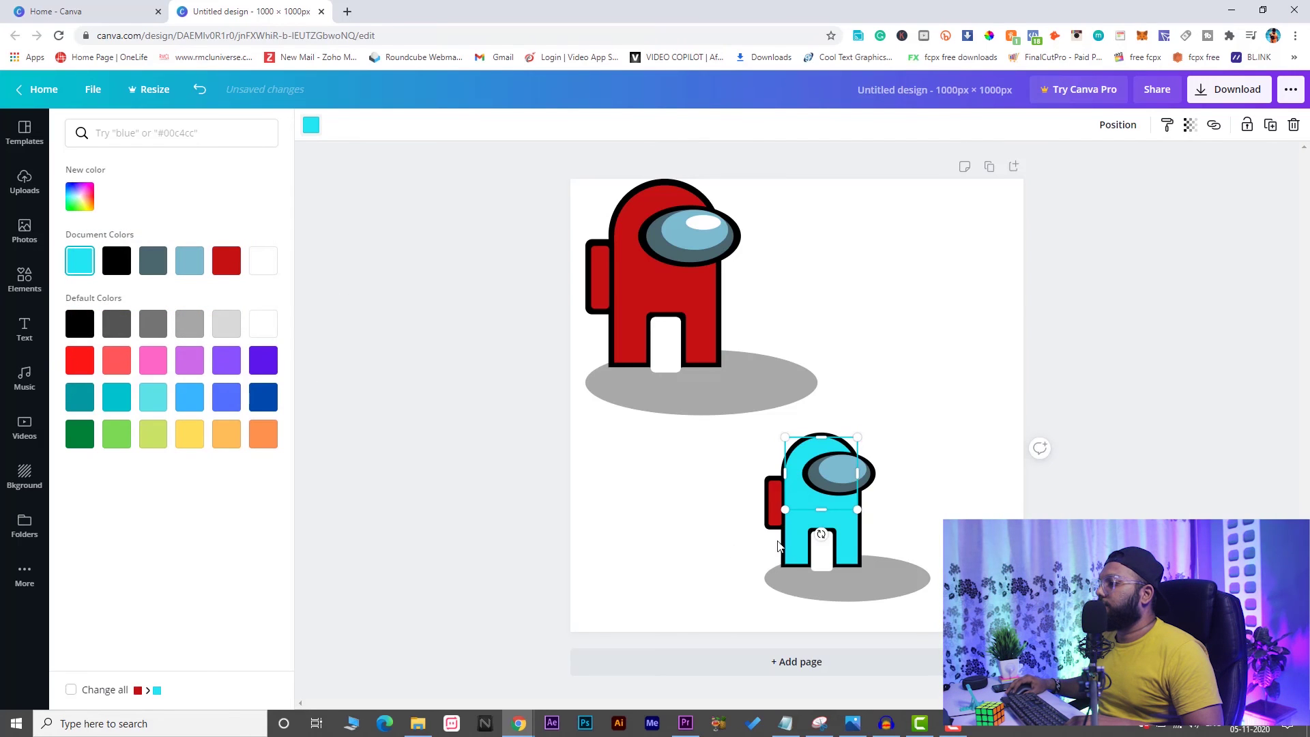
{"action": "left_click", "coordinate": [773, 518]}
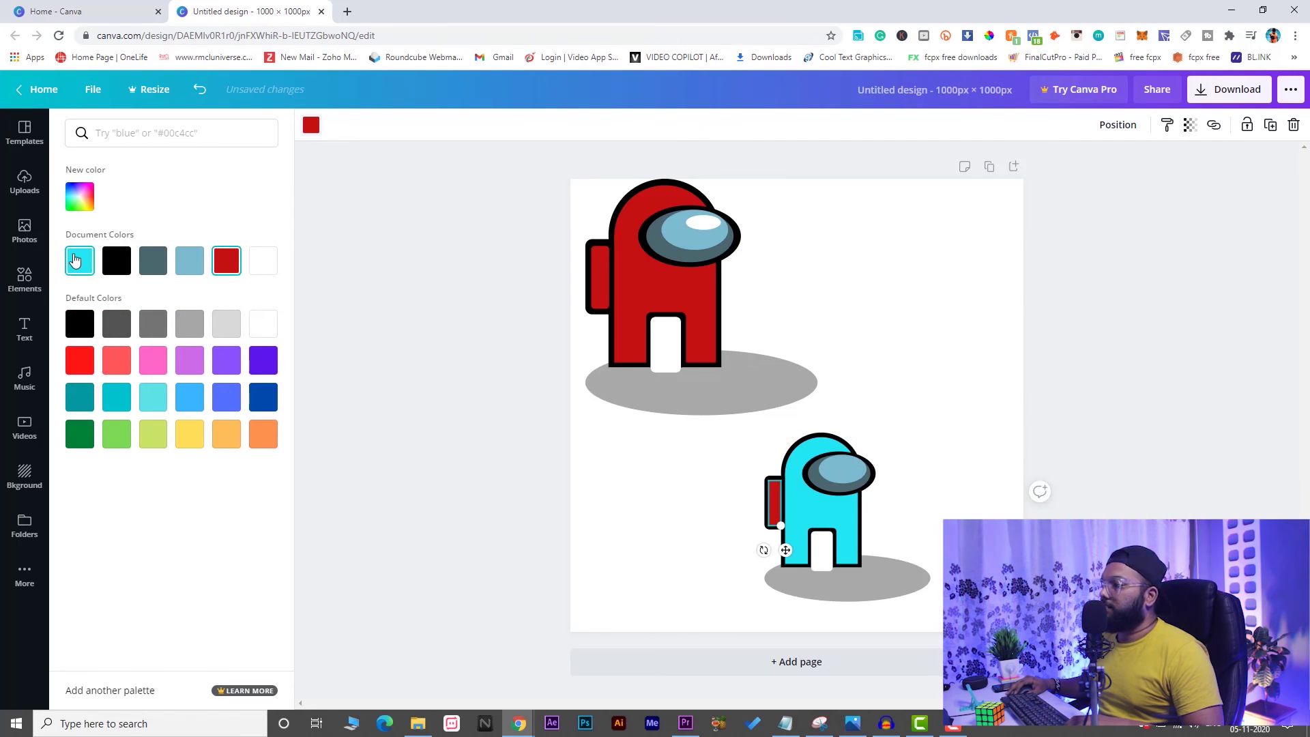
{"action": "left_click", "coordinate": [80, 261]}
{"action": "left_click", "coordinate": [966, 441]}
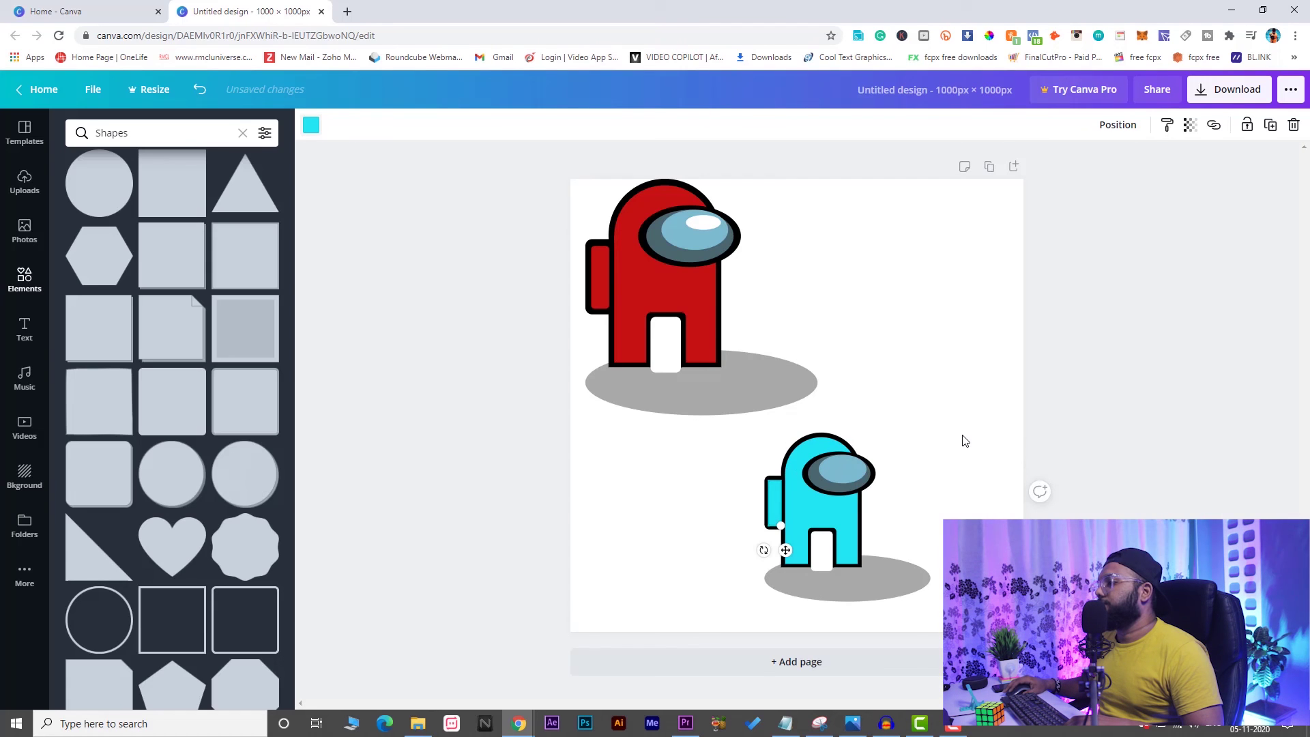
Select all cyan crewmate parts and enlarge them slightly beside the red crewmate
{"action": "left_click_drag", "start_coordinate": [983, 421], "coordinate": [734, 612]}
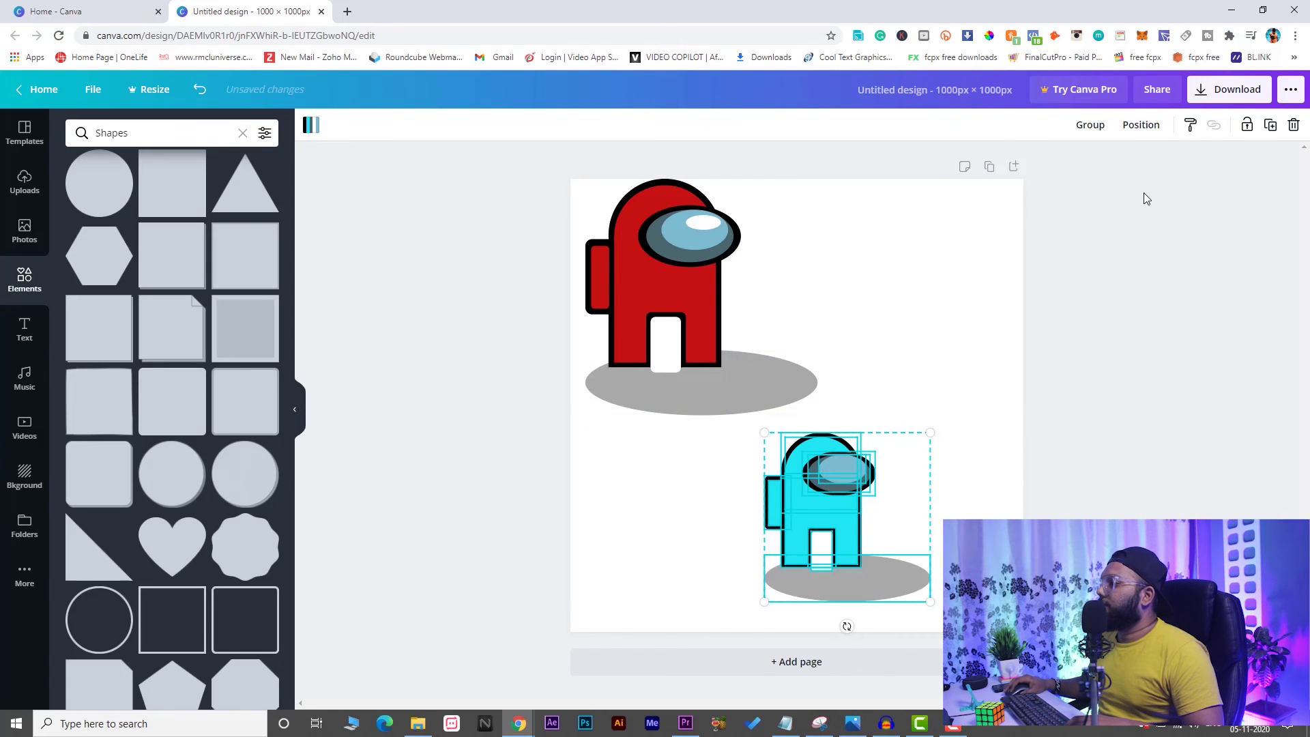
{"action": "mouse_move", "coordinate": [931, 433]}
{"action": "left_mouse_down"}
{"action": "mouse_move", "coordinate": [761, 468]}
{"action": "mouse_move", "coordinate": [903, 432]}
{"action": "mouse_move", "coordinate": [518, 590]}
{"action": "mouse_move", "coordinate": [950, 418]}
{"action": "left_mouse_up"}
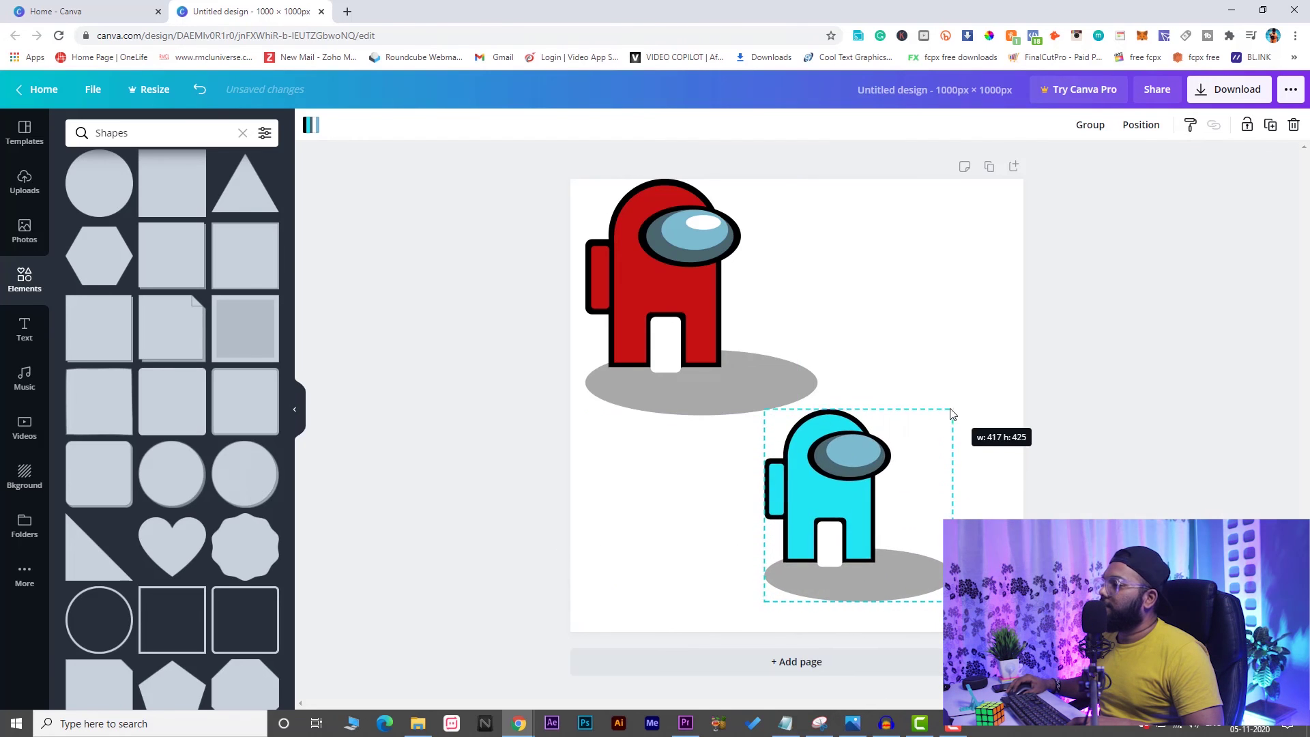
{"action": "left_click_drag", "start_coordinate": [851, 488], "coordinate": [912, 280]}
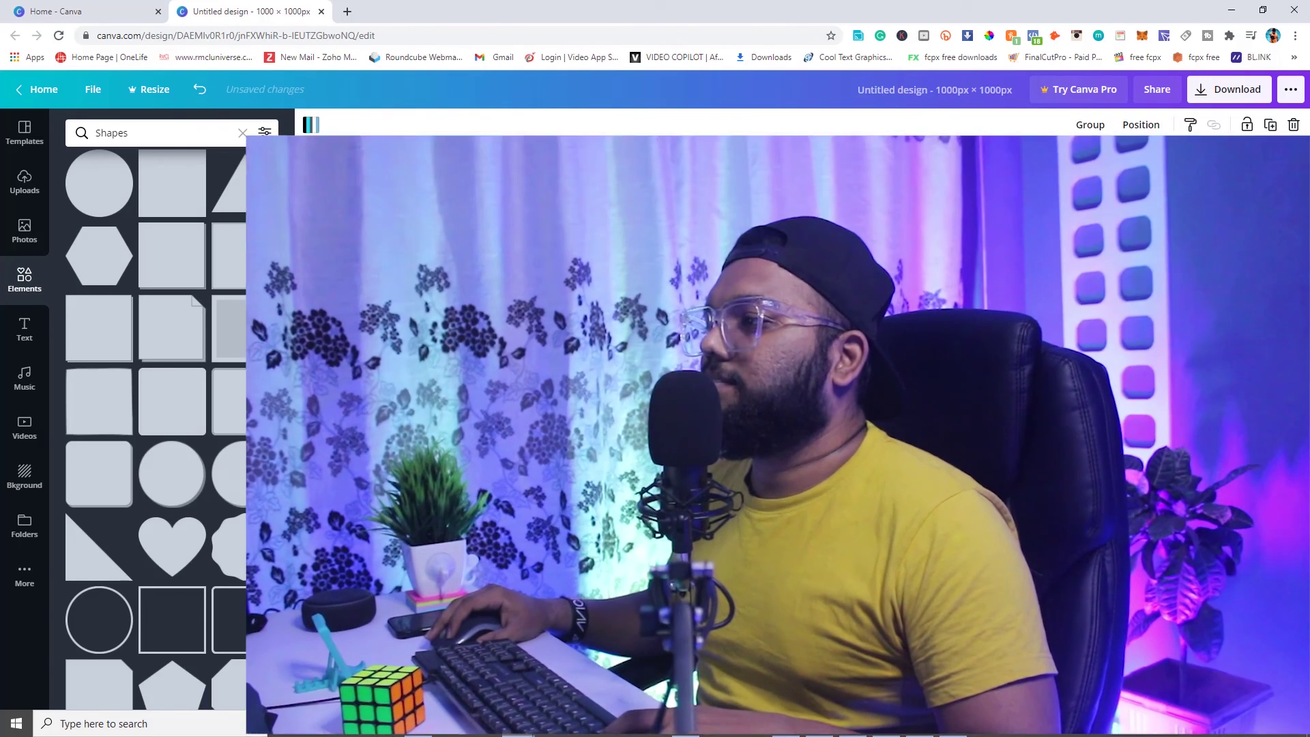